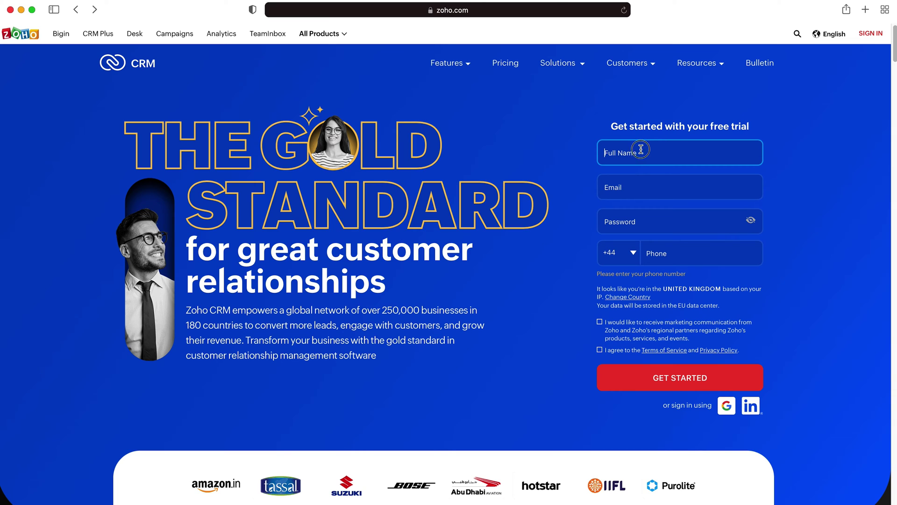
Step: Trigger the empty-field warnings on Full Name, Email and Password, then go to Zoho sign-in
left_click(636, 191)
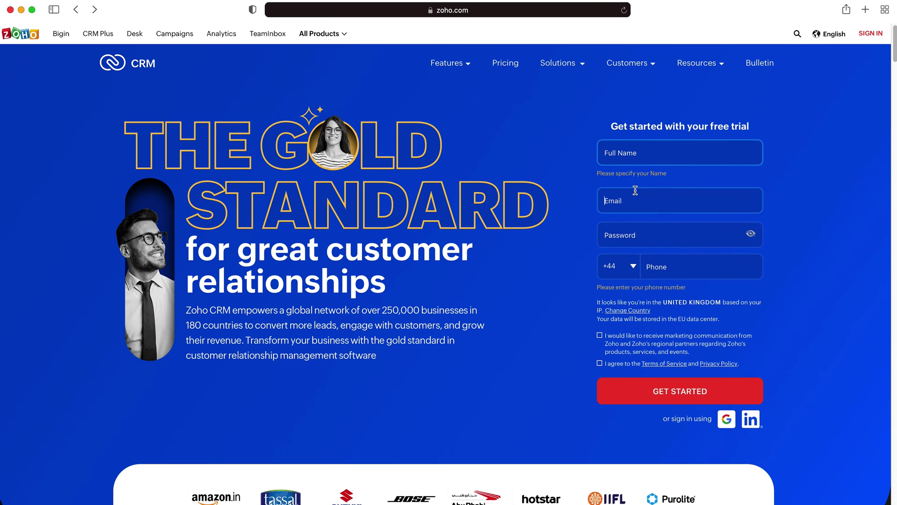
left_click(643, 231)
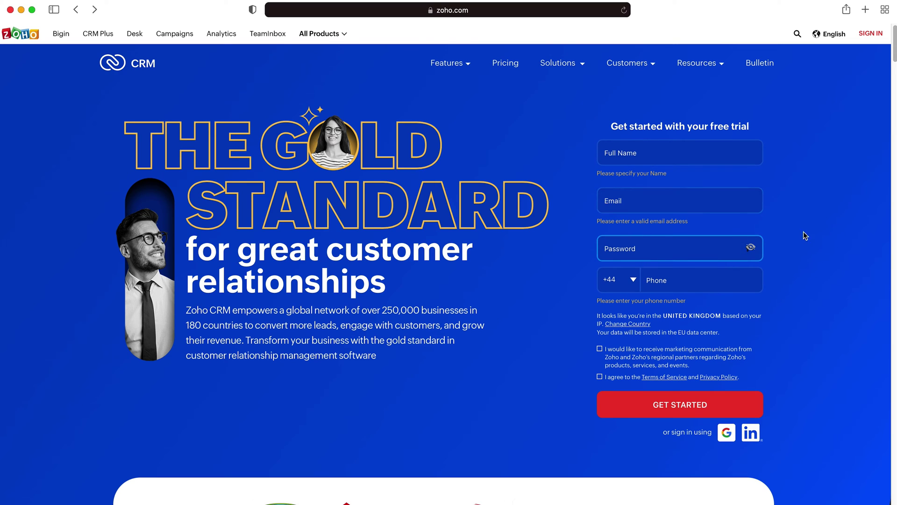
left_click(841, 214)
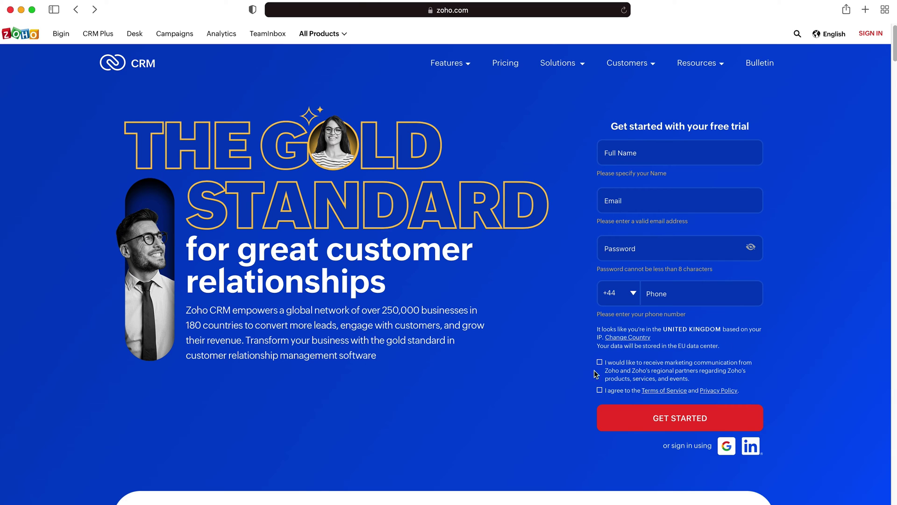
left_click(871, 34)
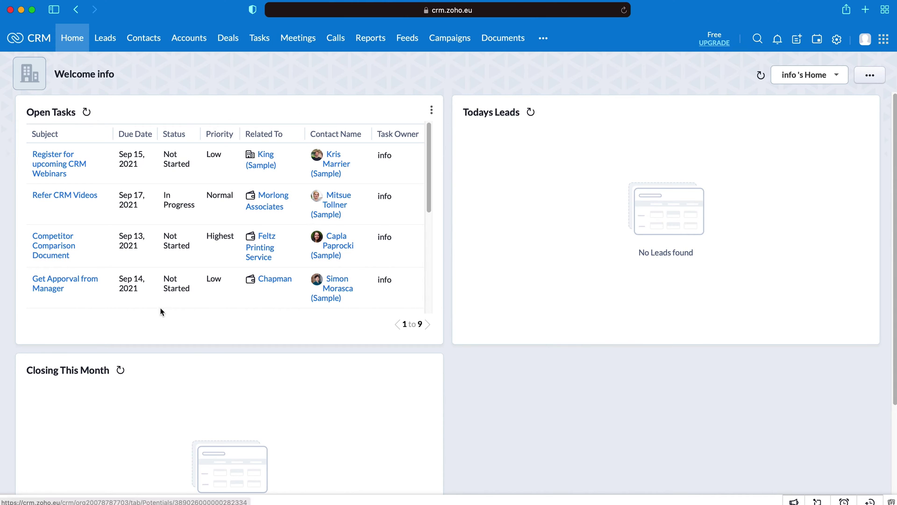
Step: Scroll the Home dashboard down and back up to review its Open Tasks and Leads widgets
scroll(187, 336, "down", 3)
scroll(329, 290, "up", 3)
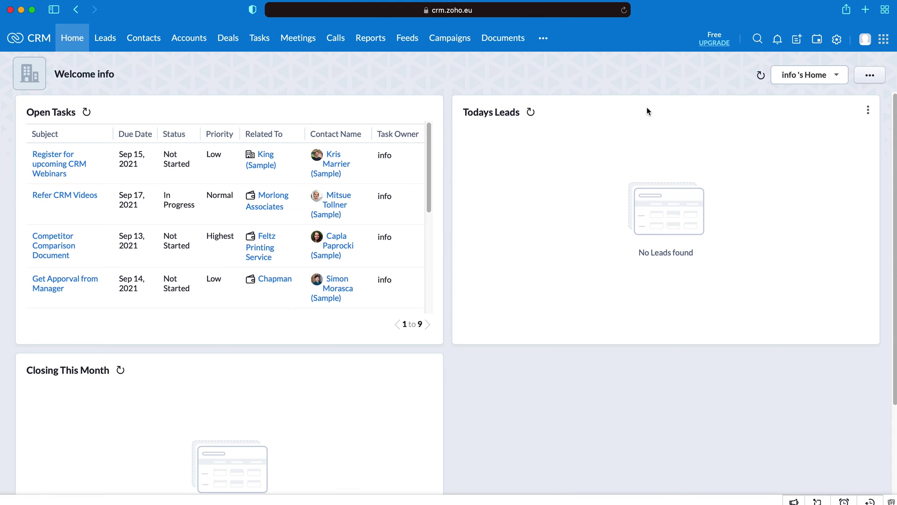
Step: Check the home view dropdown, keep the current view, and show the dashboard layout menu
left_click(825, 76)
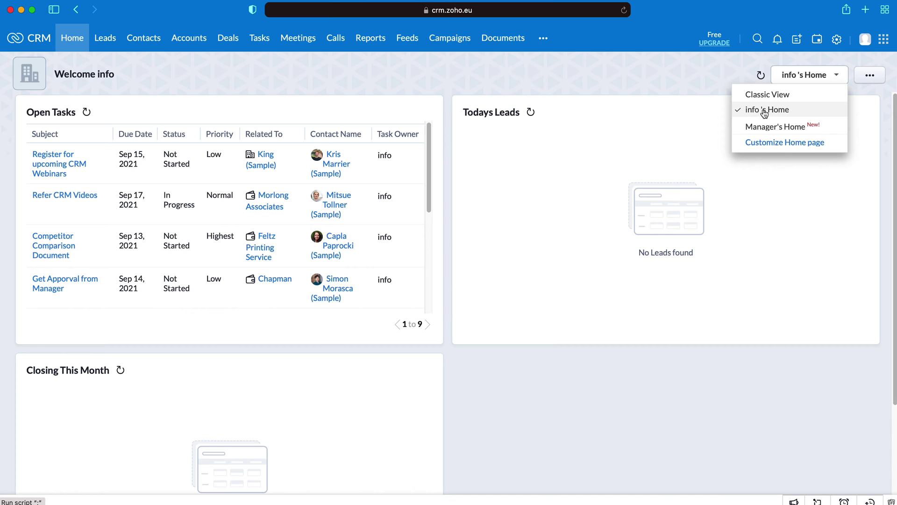
left_click(790, 112)
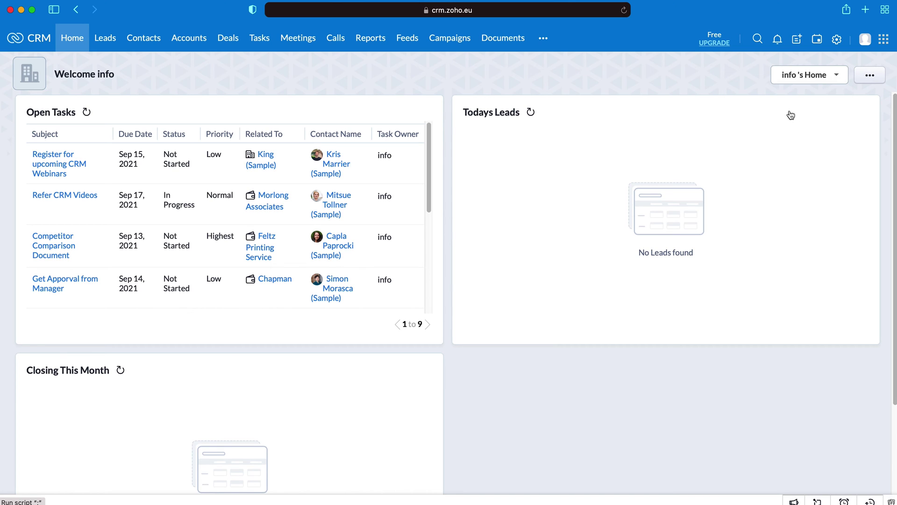
left_click(875, 78)
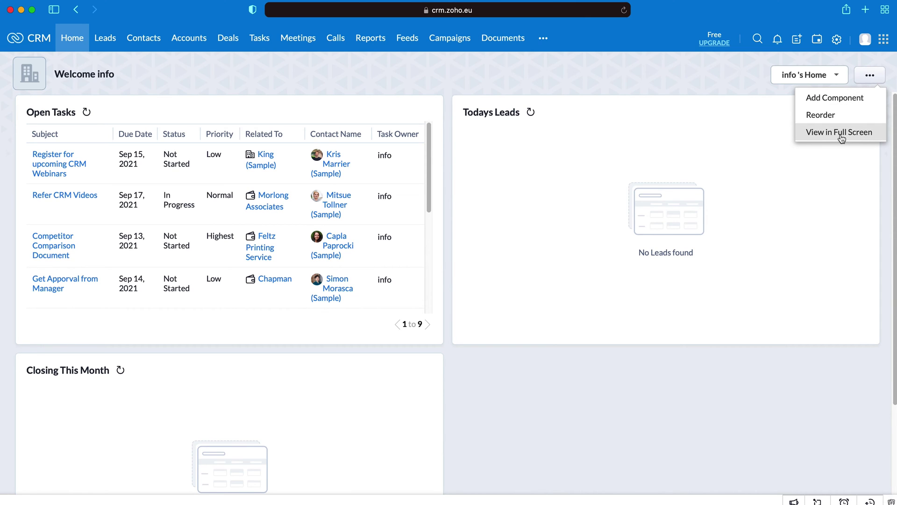
Step: Start a new Home component, trying the Leads module with the Junk Leads view
left_click(842, 99)
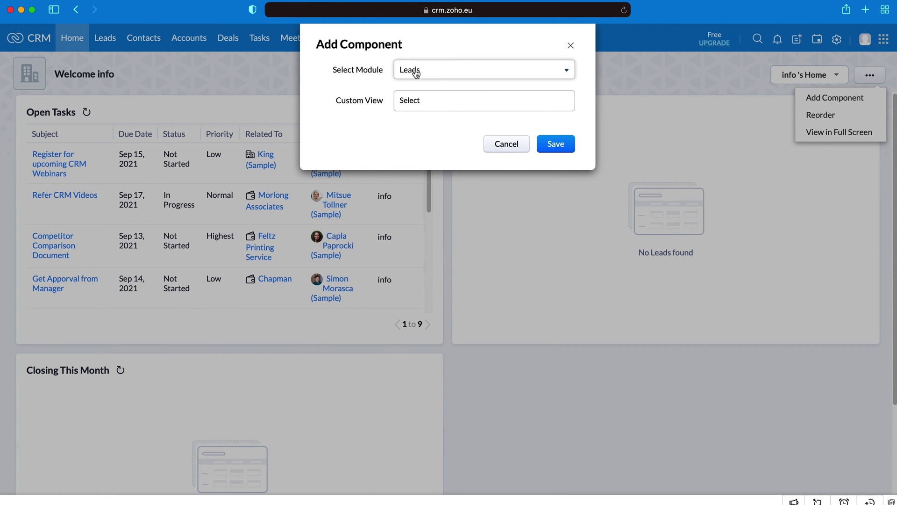
left_click(439, 70)
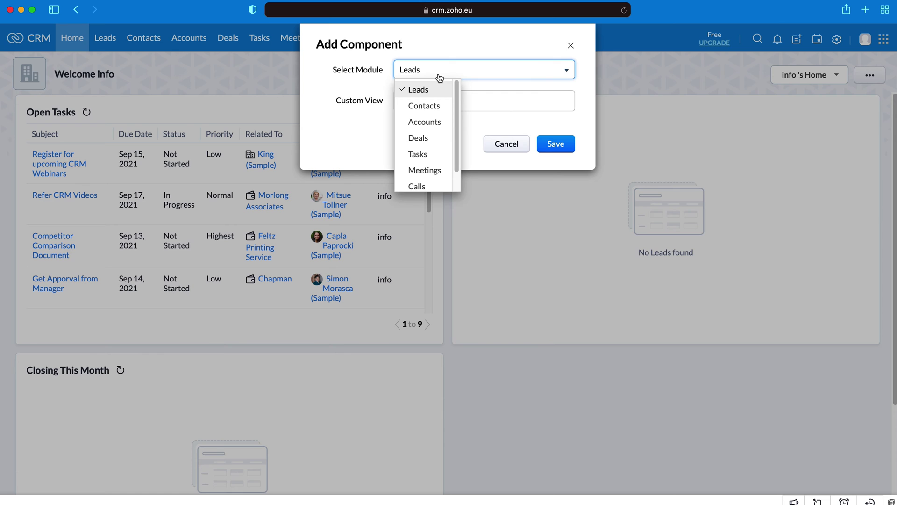
left_click(367, 100)
left_click(449, 100)
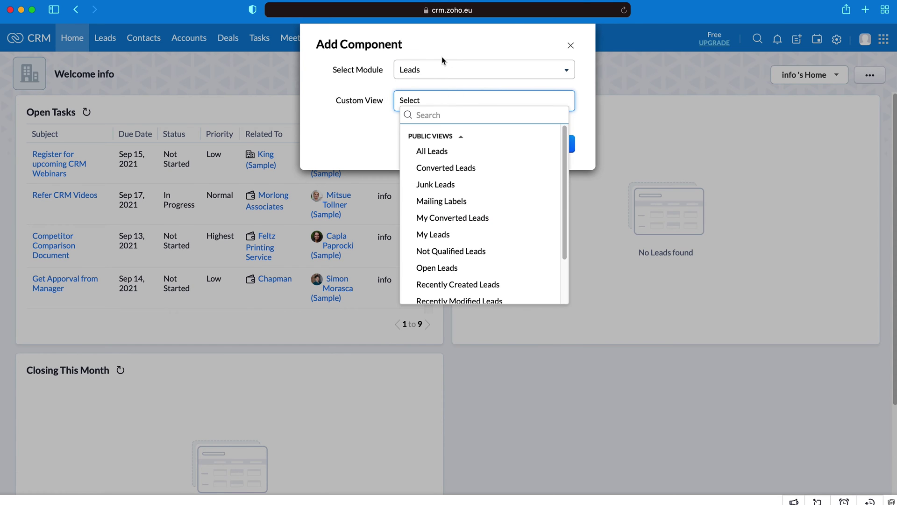
left_click(435, 72)
left_click(345, 78)
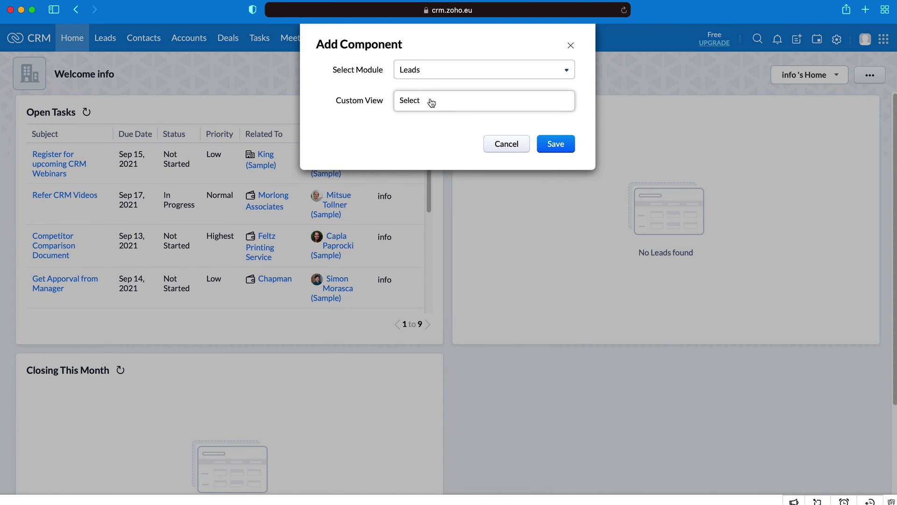
left_click(432, 102)
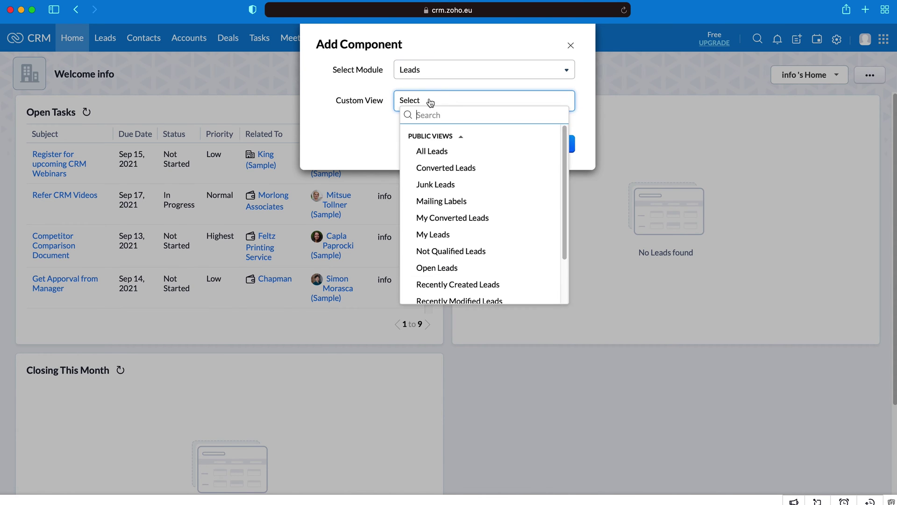
left_click(461, 187)
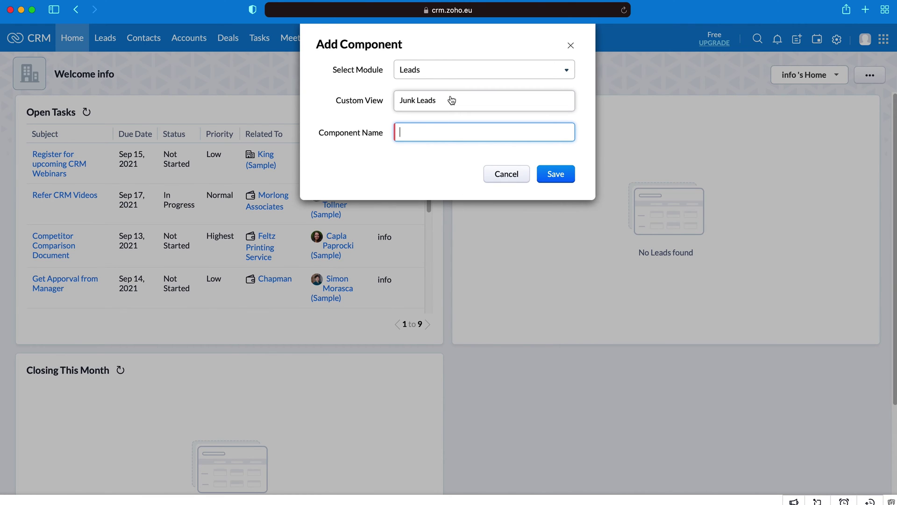
type("Junk Leads")
Step: Switch the component to the Deals module's My Deals view, name it 'My Deals', and save
left_click(443, 70)
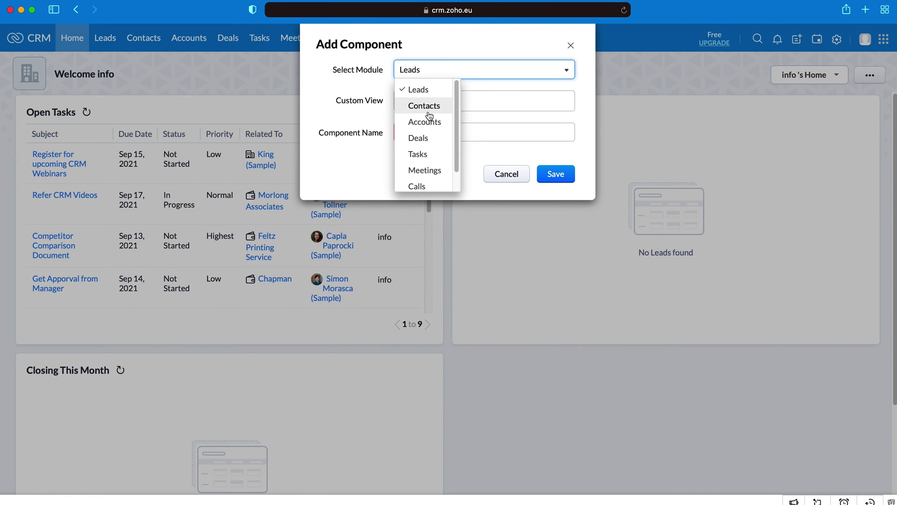
left_click(423, 139)
left_click(433, 101)
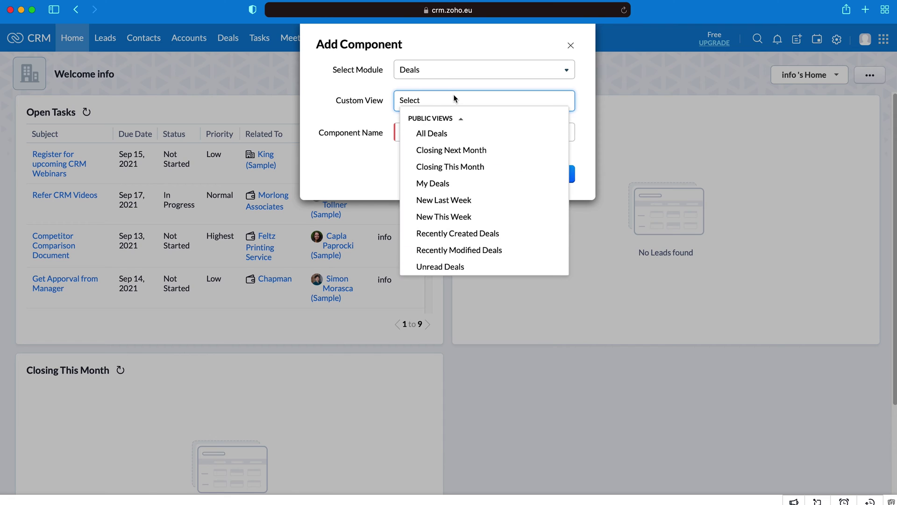
left_click(446, 185)
triple_click(490, 135)
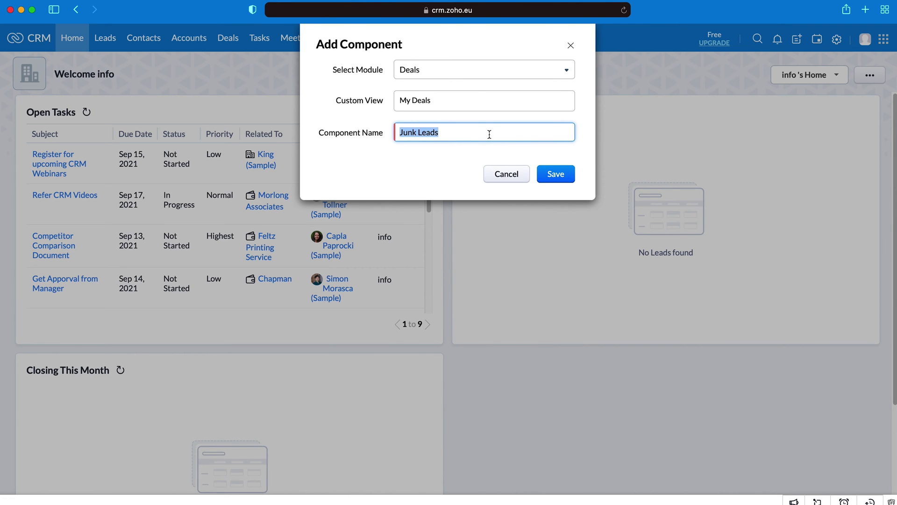
type("My Dera")
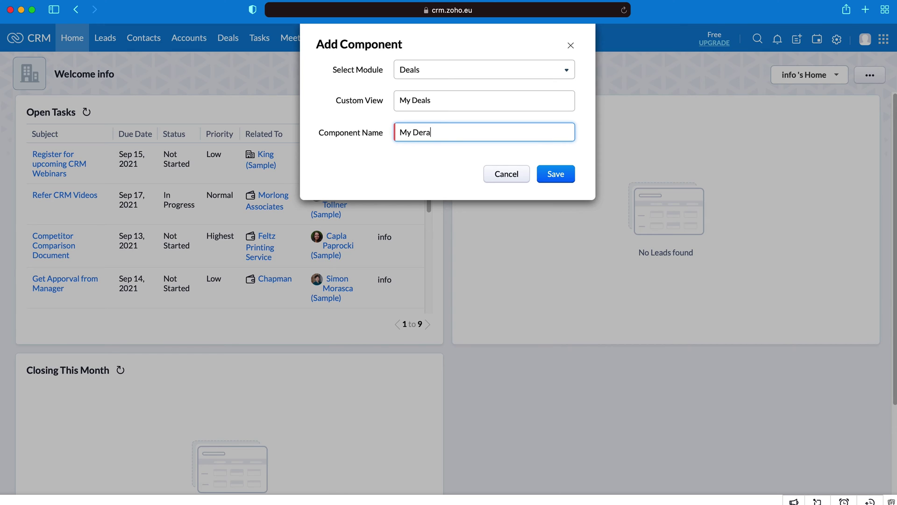
key("BackSpace")
key("BackSpace")
type("als")
key("BackSpace")
key("BackSpace")
type("ls")
left_click(561, 174)
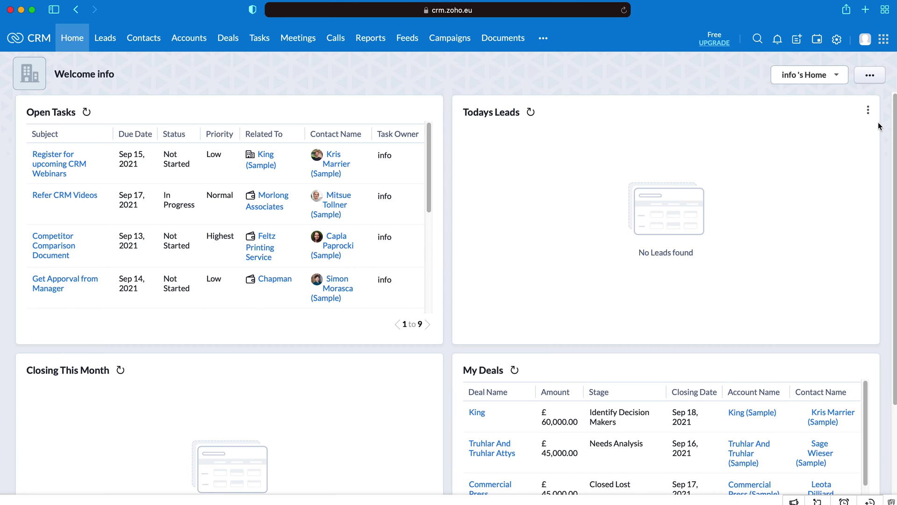
left_click(870, 76)
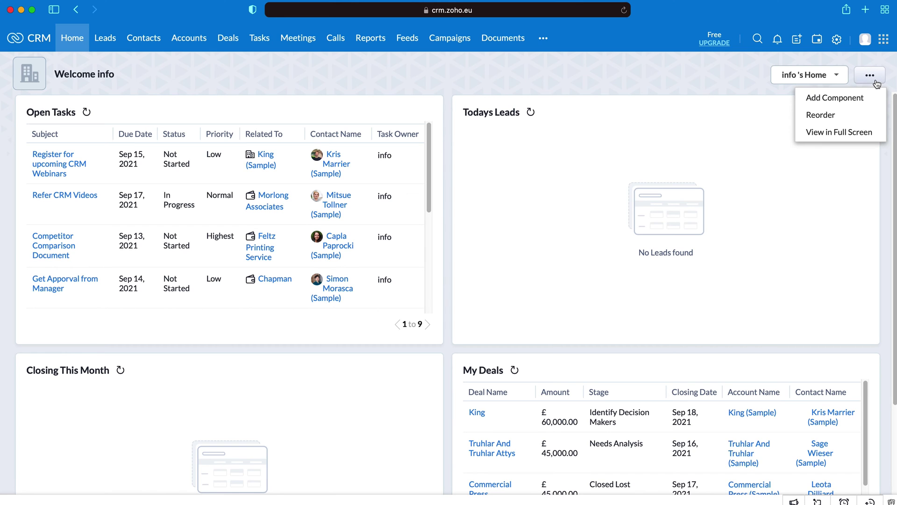
Step: Reorder the dashboard so My Deals sits half-width beside Open Tasks, and save the layout
left_click(821, 115)
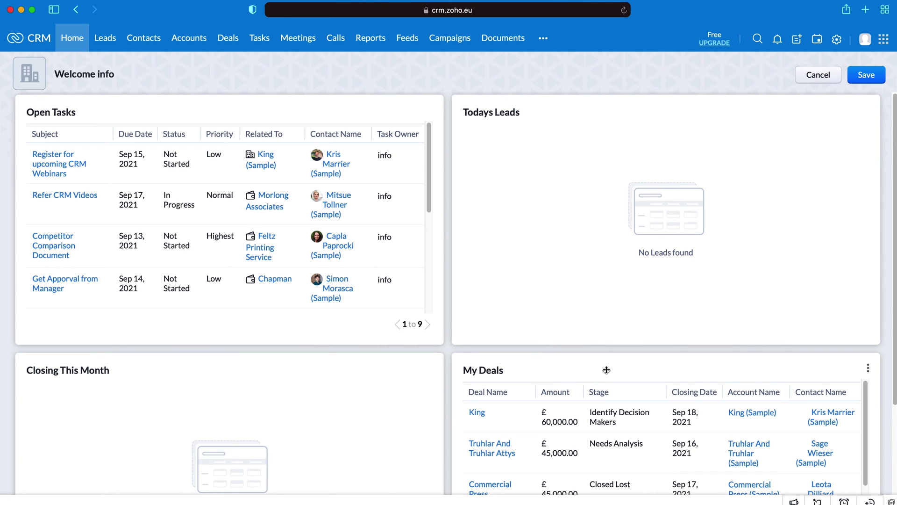
left_click_drag(567, 407, 603, 84)
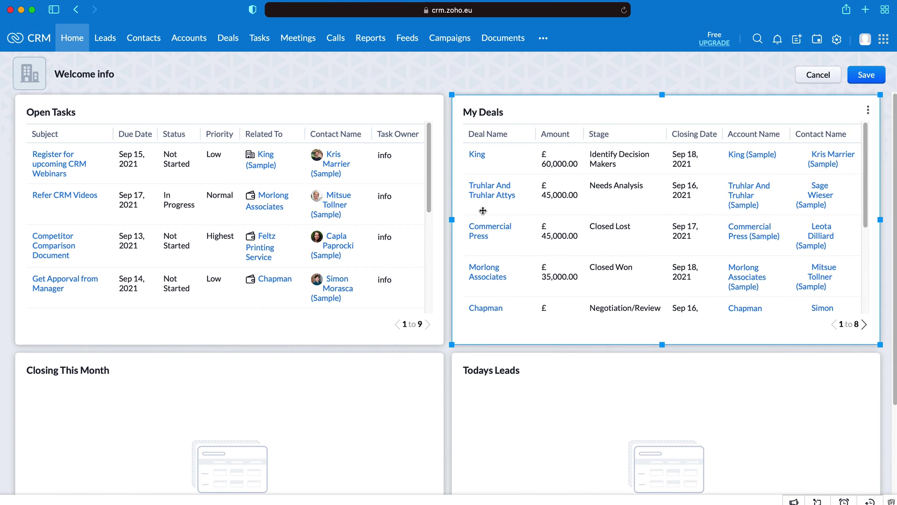
left_click_drag(452, 221, 686, 218)
scroll(356, 327, "down", 3)
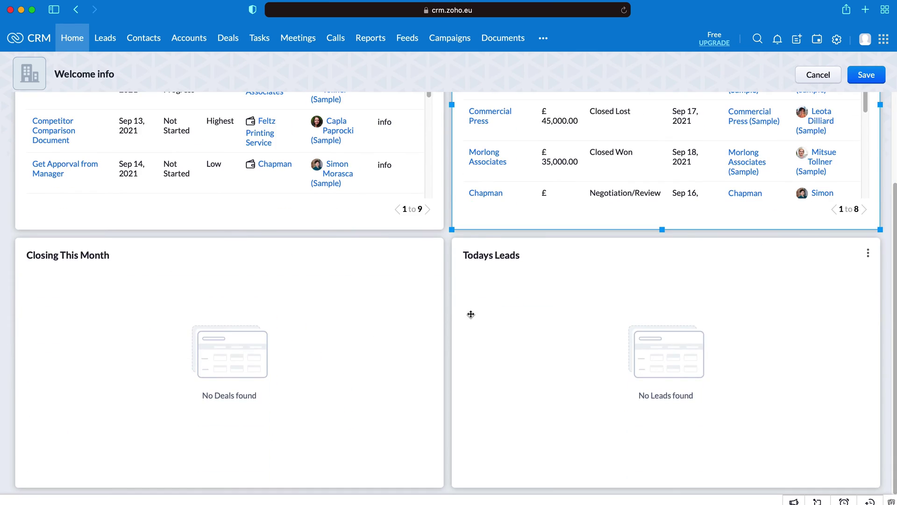
scroll(470, 315, "up", 3)
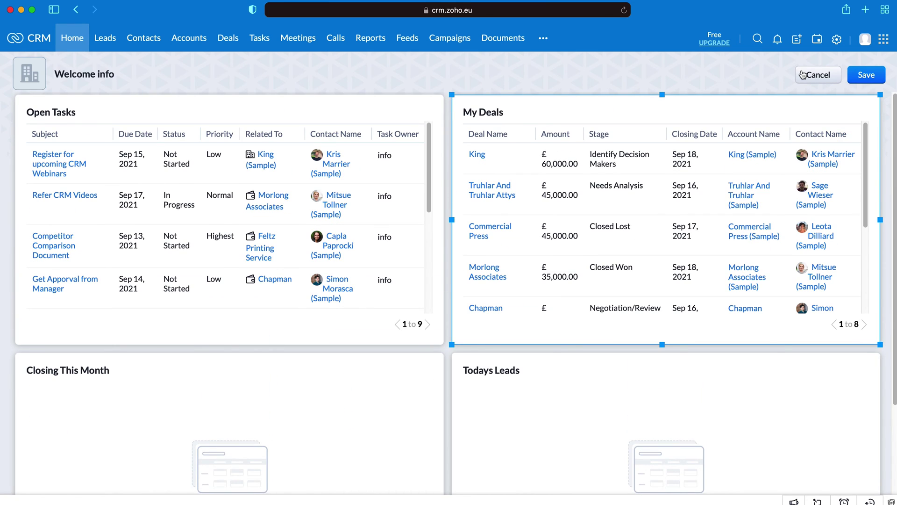
left_click(866, 75)
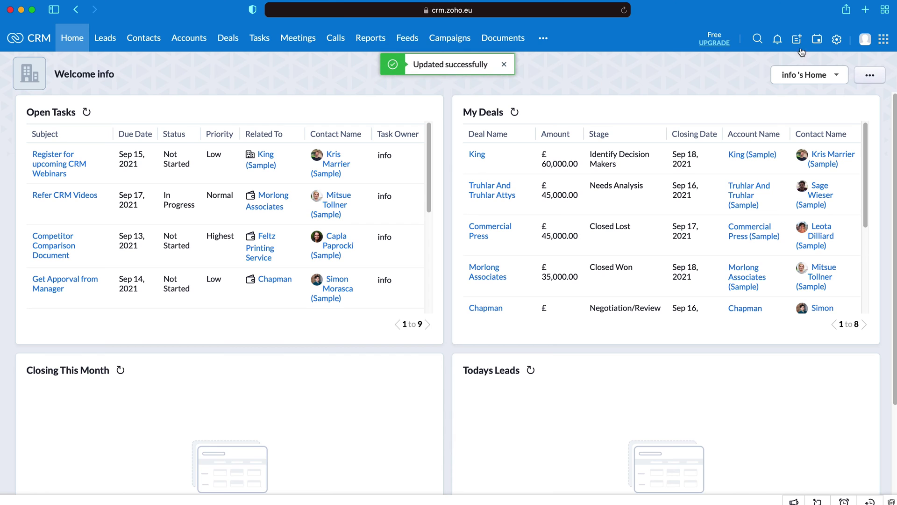
left_click(865, 76)
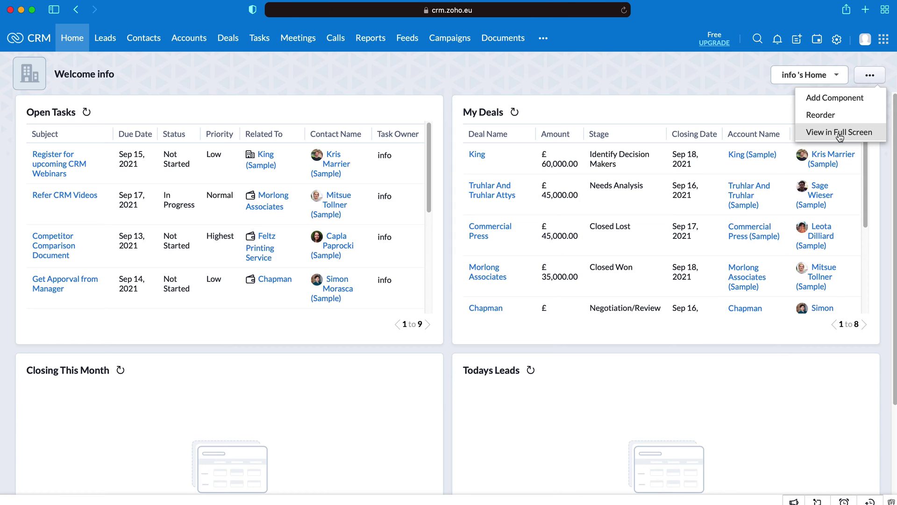
left_click(555, 98)
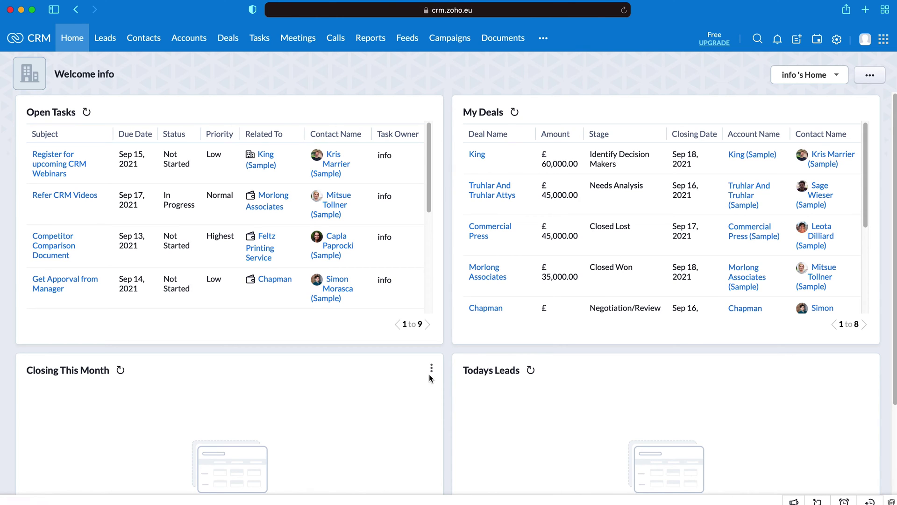
scroll(374, 331, "down", 2)
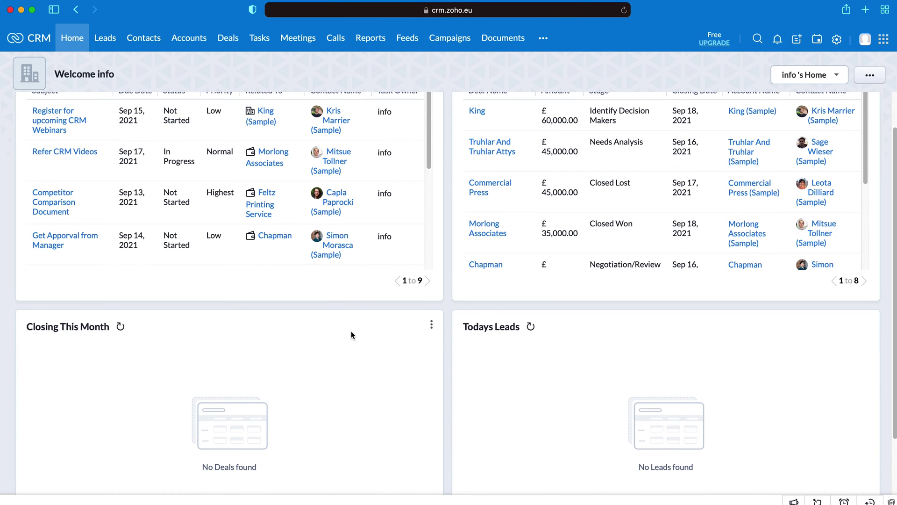
left_click(432, 327)
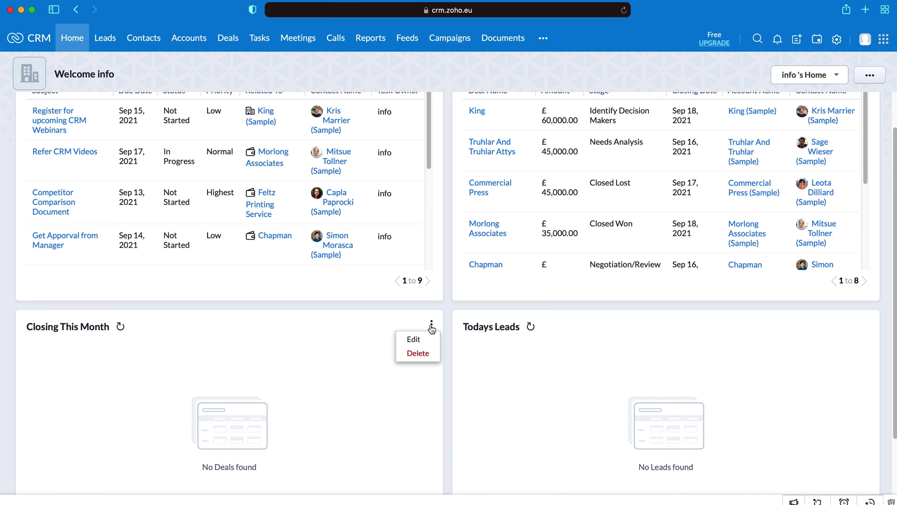
left_click(418, 354)
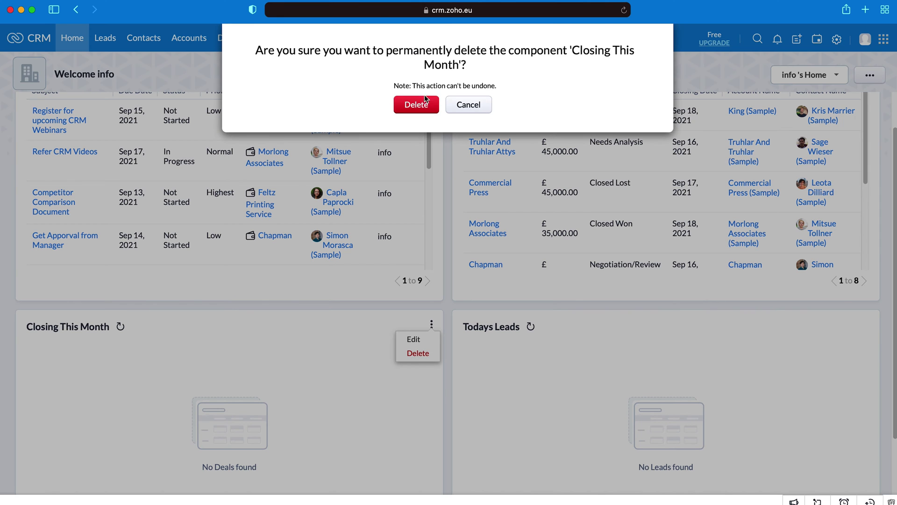
left_click(416, 105)
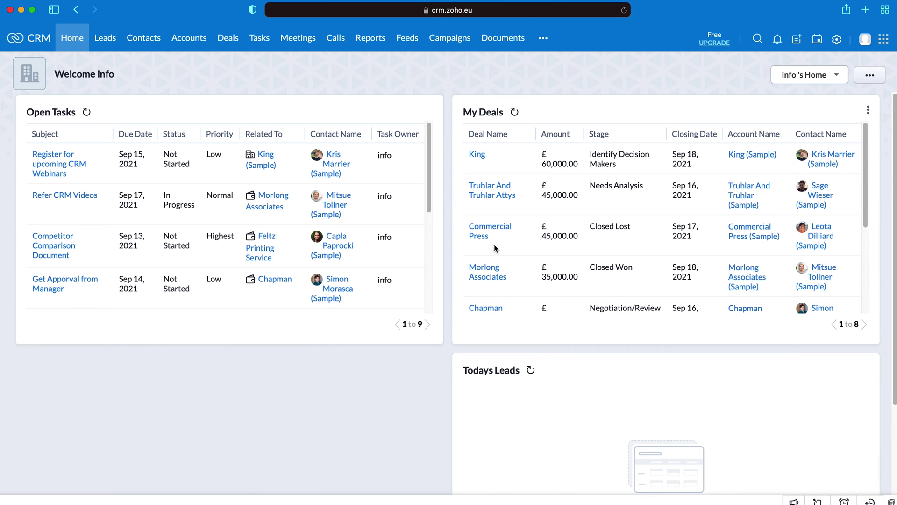
Step: Open the Leads module listing the ten sample leads
left_click(100, 39)
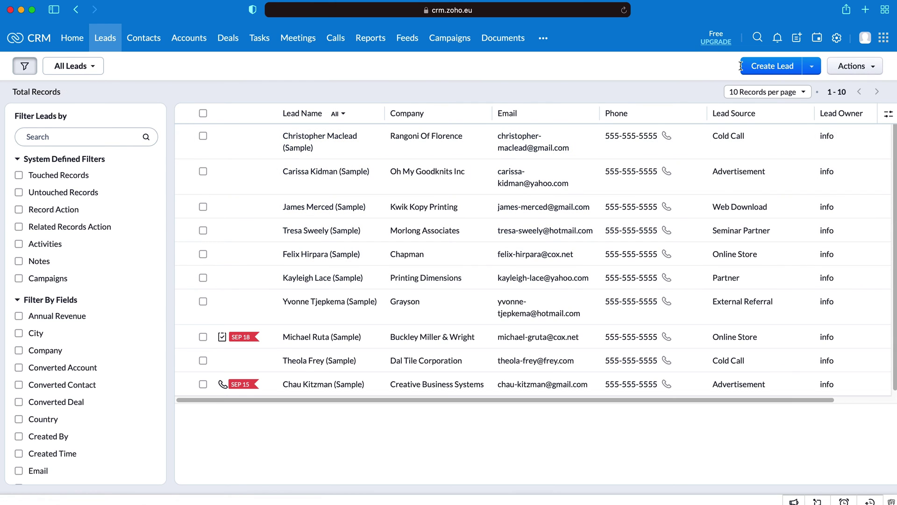
Step: Begin a new lead for CRMCrew, autofilling the director's contact details and email
left_click(772, 66)
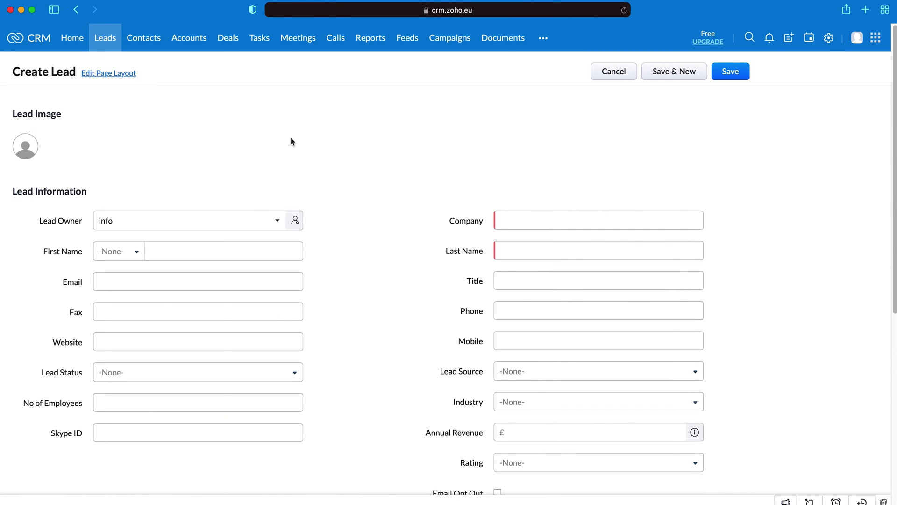
scroll(292, 134, "down", 1)
scroll(316, 156, "down", 2)
scroll(322, 166, "up", 3)
left_click(528, 217)
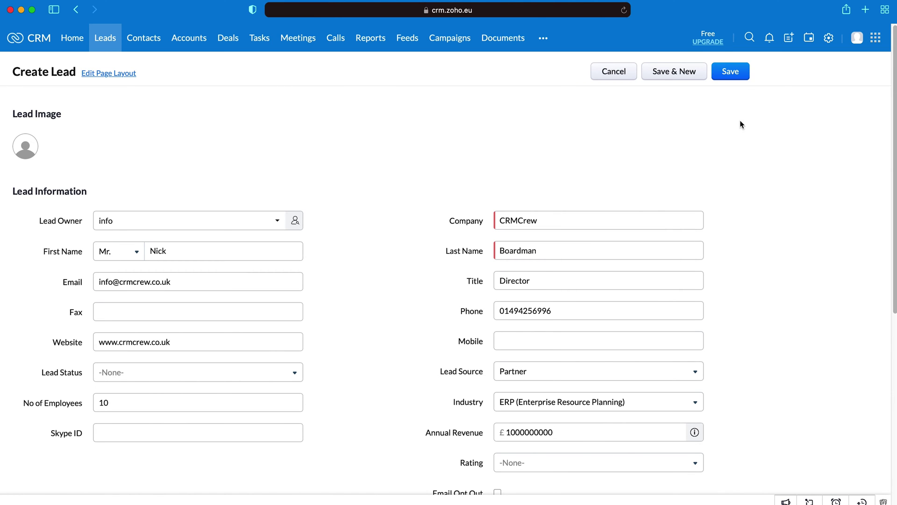
key("Tab")
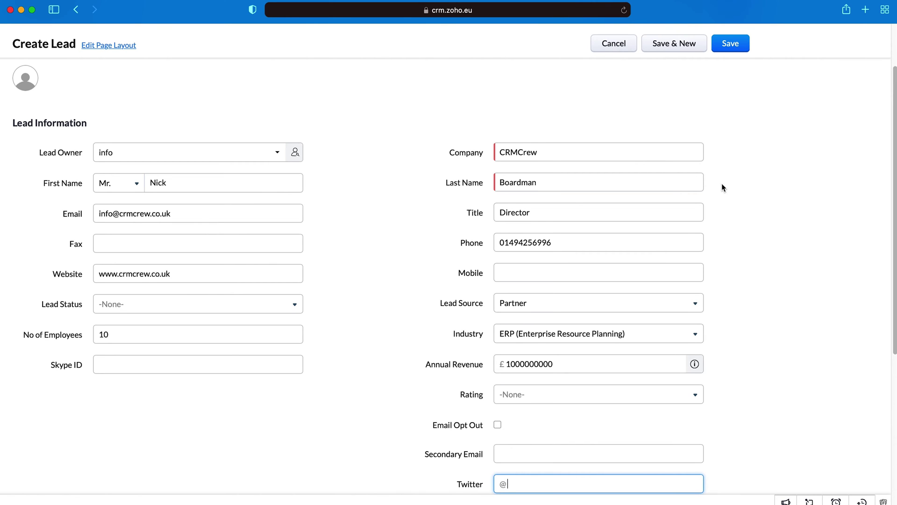
scroll(723, 186, "up", 1)
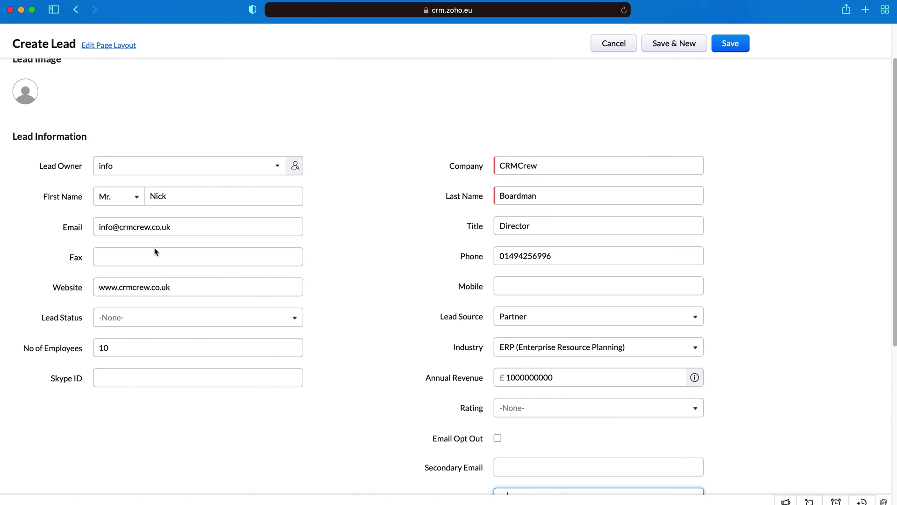
left_click(182, 225)
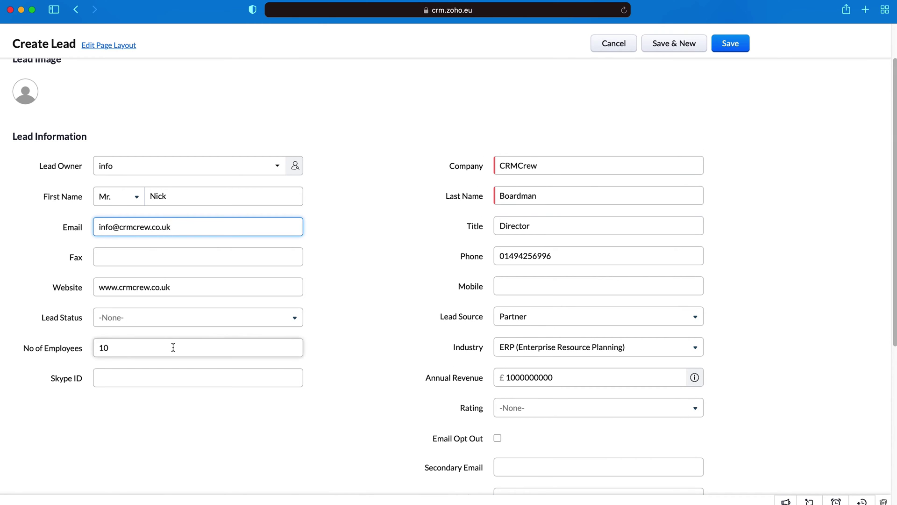
Step: Keep Partner as lead source, review the remaining fields, and save the lead
scroll(110, 234, "down", 3)
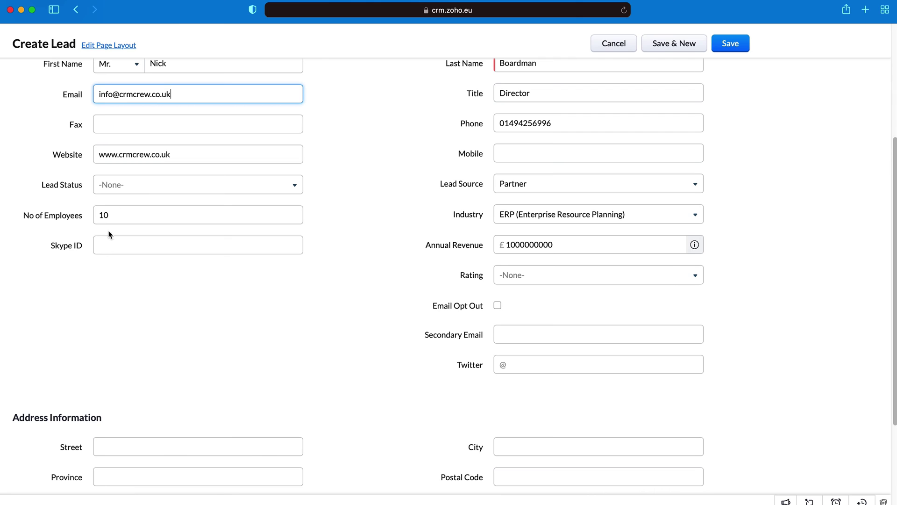
left_click(135, 188)
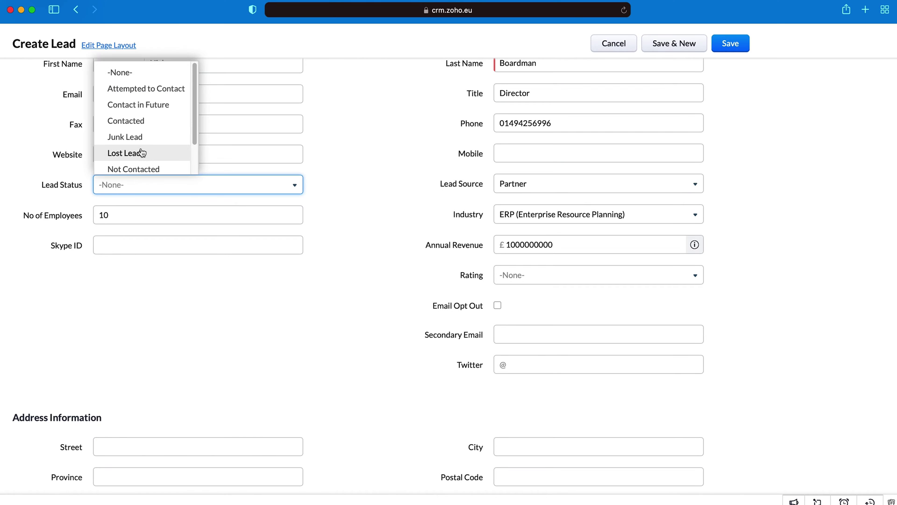
left_click(326, 224)
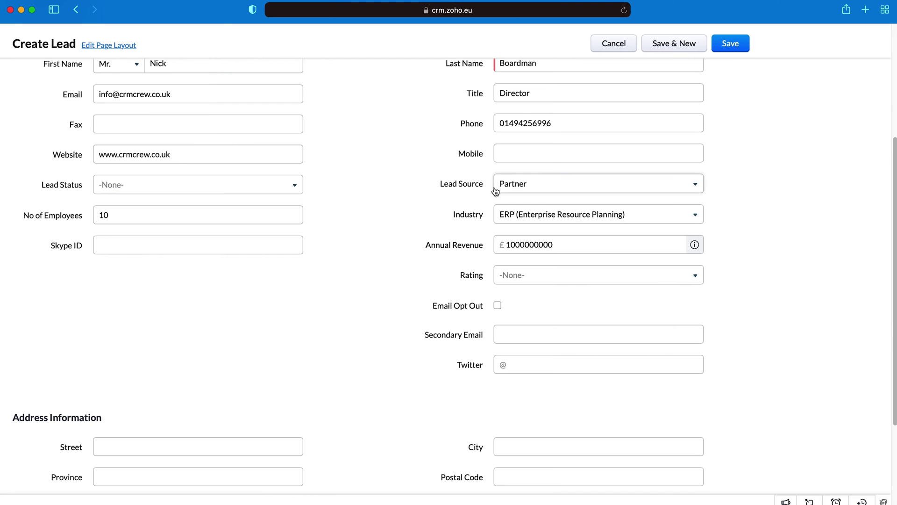
left_click(532, 185)
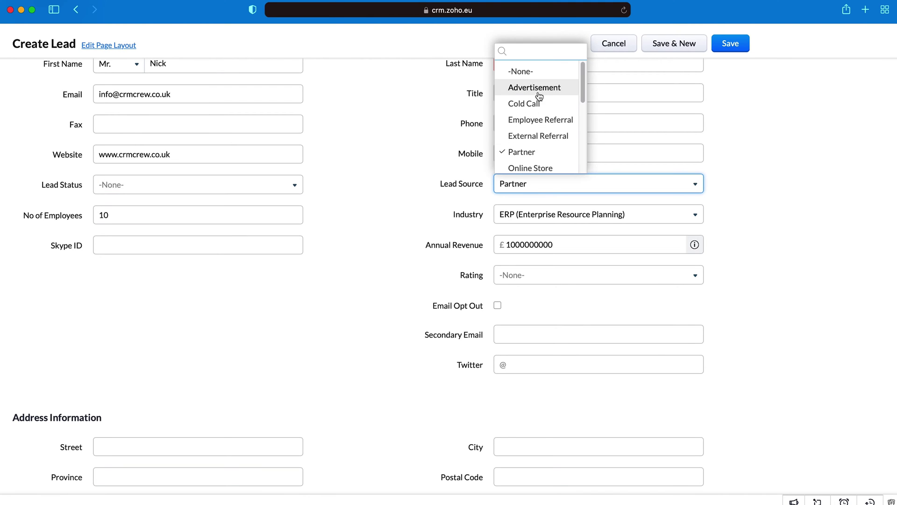
scroll(536, 100, "down", 1)
scroll(529, 153, "down", 1)
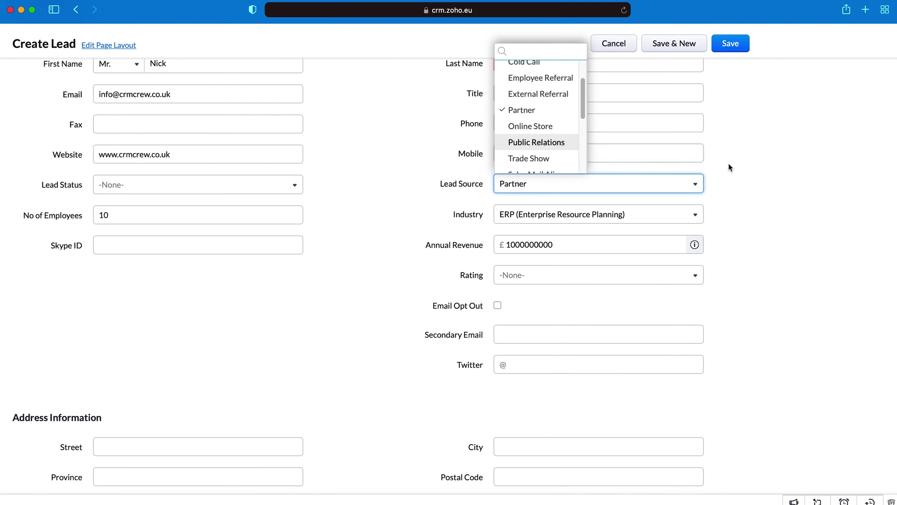
left_click(728, 164)
scroll(561, 264, "down", 1)
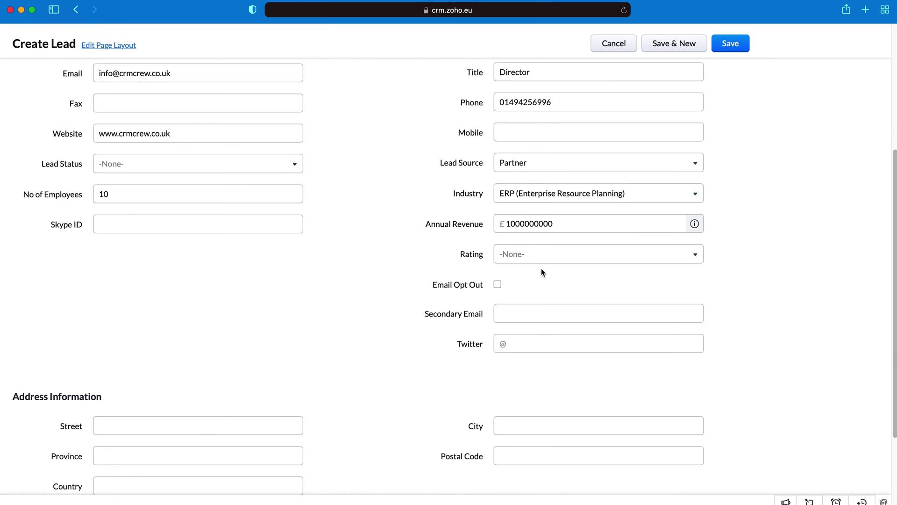
scroll(537, 270, "down", 5)
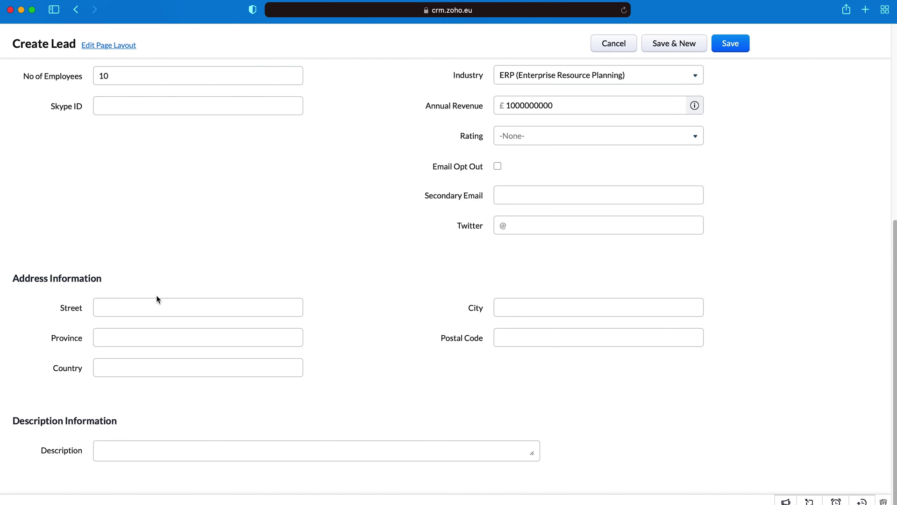
scroll(156, 299, "up", 10)
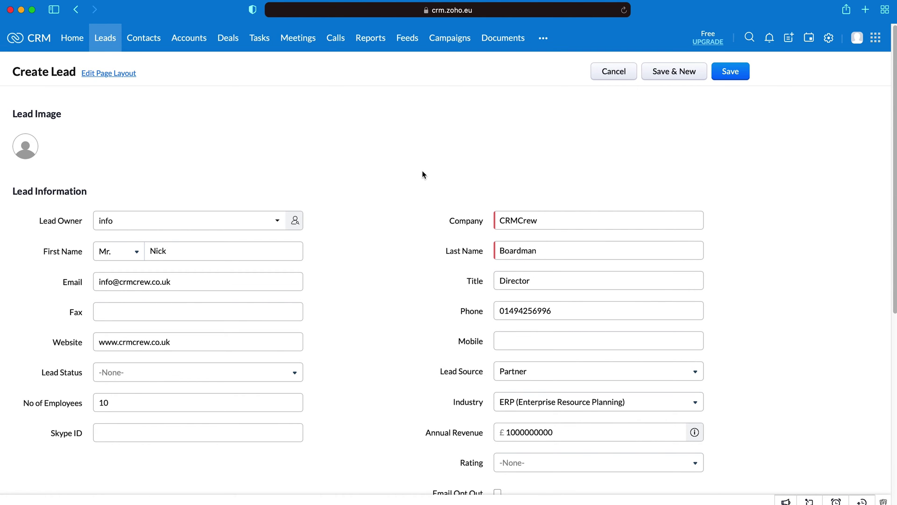
left_click(739, 73)
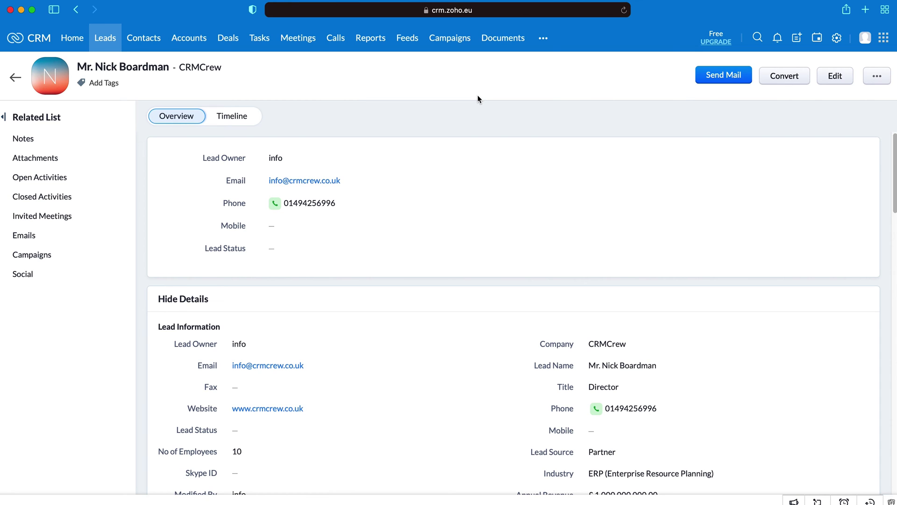
Step: Begin converting the CRMCrew lead into a new account and contact
left_click(788, 79)
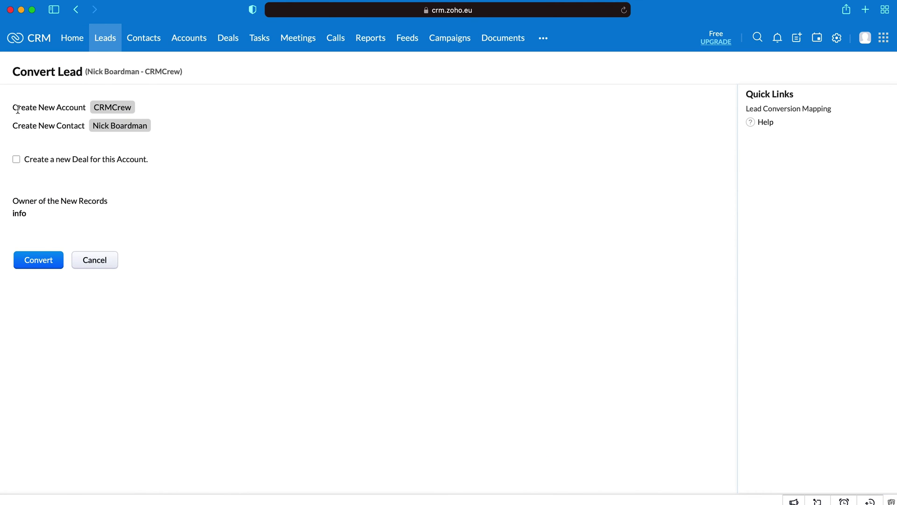
Step: Review the new account and contact that the conversion will create
left_click_drag(18, 109, 121, 108)
left_click(222, 111)
left_click_drag(36, 122, 129, 119)
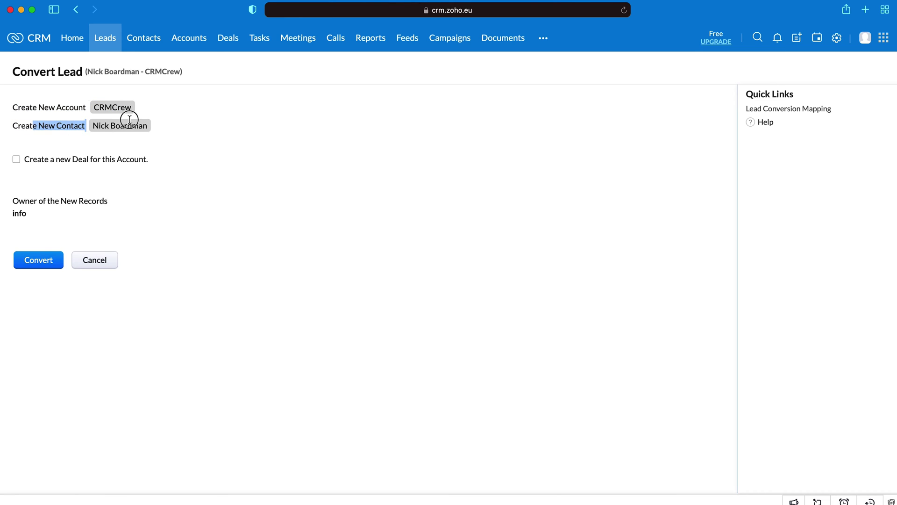
left_click(211, 132)
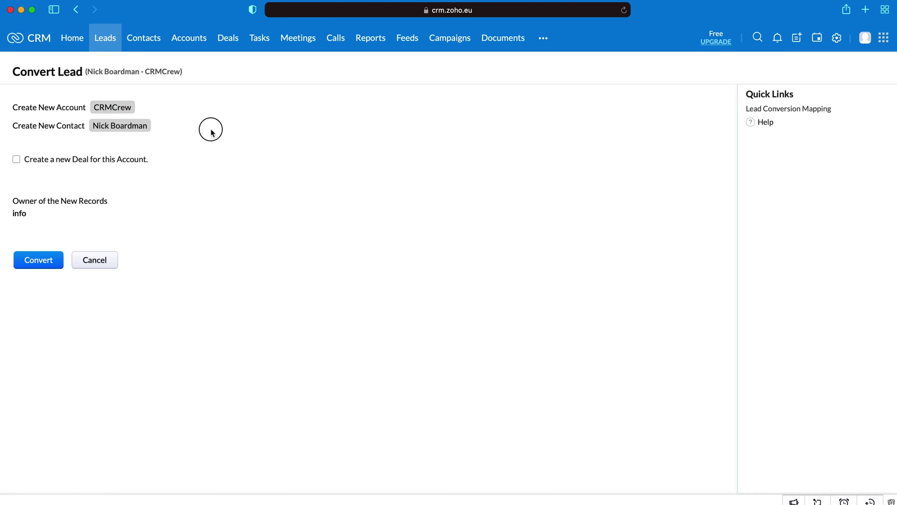
Step: Add a new CRMCrew deal worth 11000 with closing date Nov 30, 2021
left_click(34, 162)
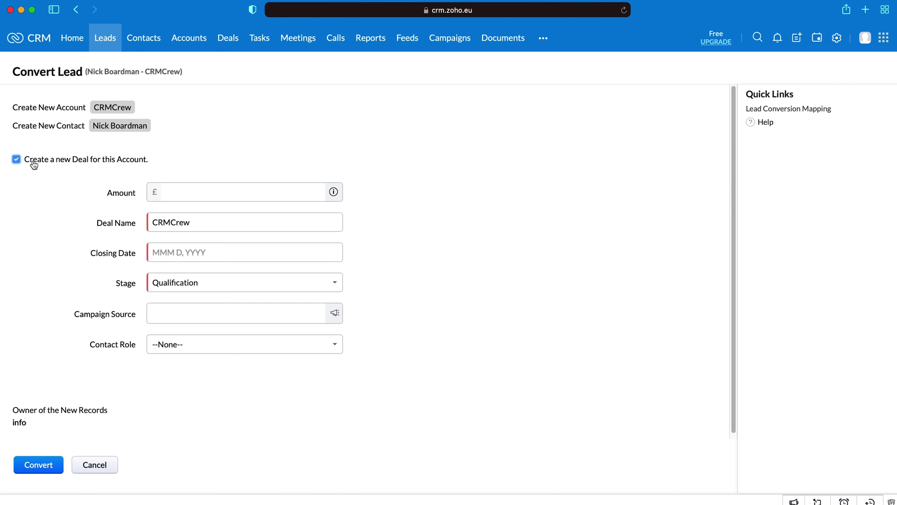
left_click(193, 184)
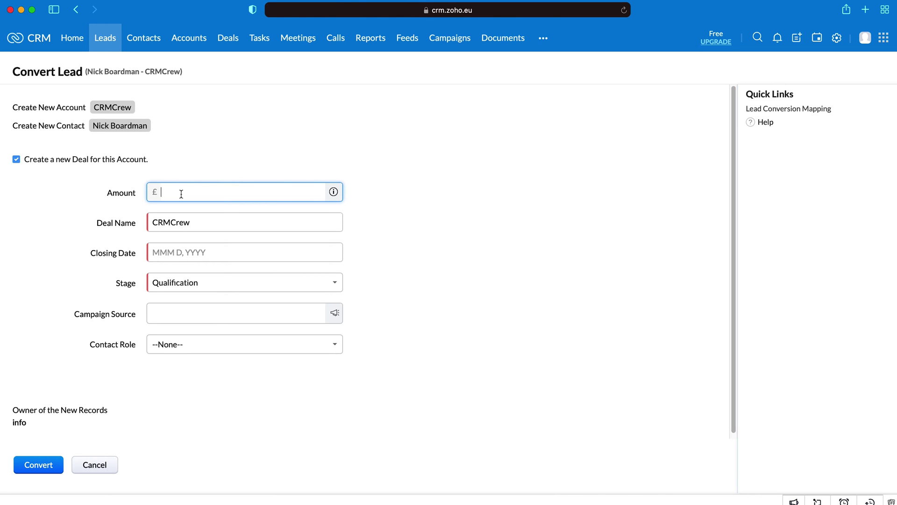
type("11000")
left_click(501, 203)
left_click(208, 226)
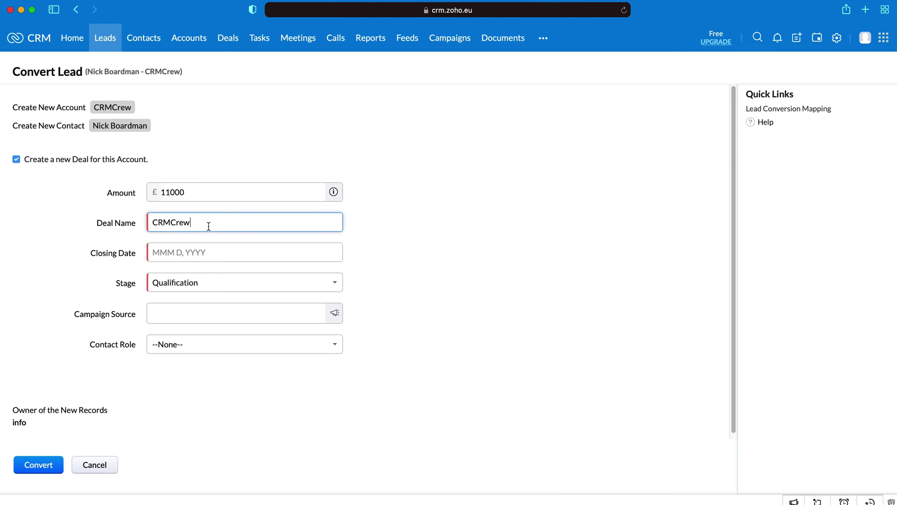
left_click(186, 253)
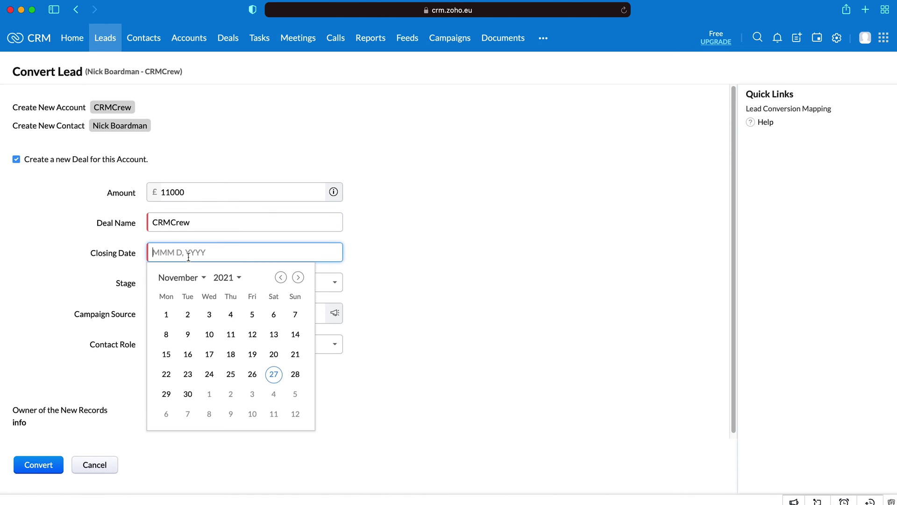
left_click(187, 393)
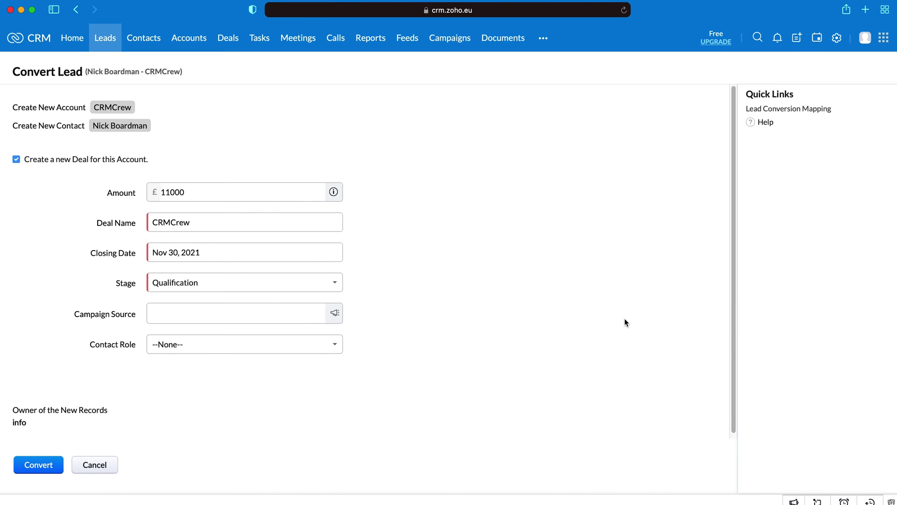
Step: Keep the deal at Qualification stage, with no campaign source and contact role --None--
left_click(214, 285)
left_click(487, 278)
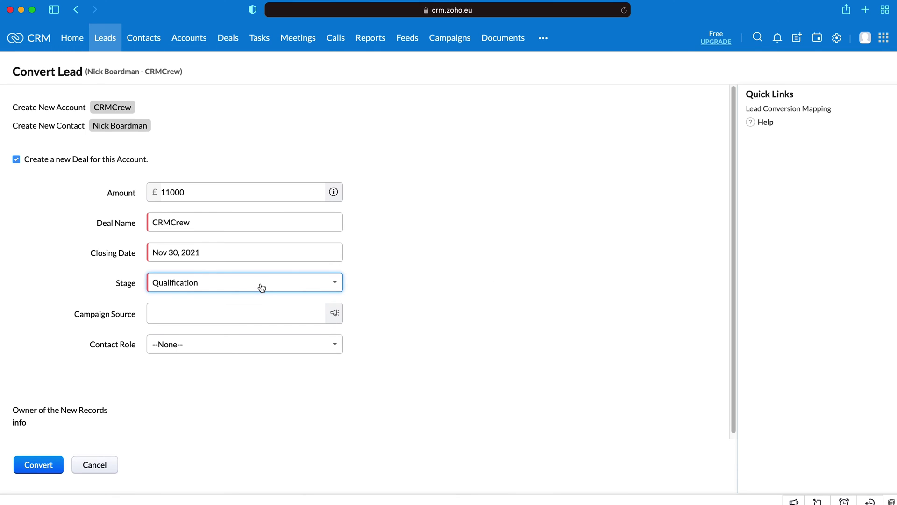
left_click(223, 312)
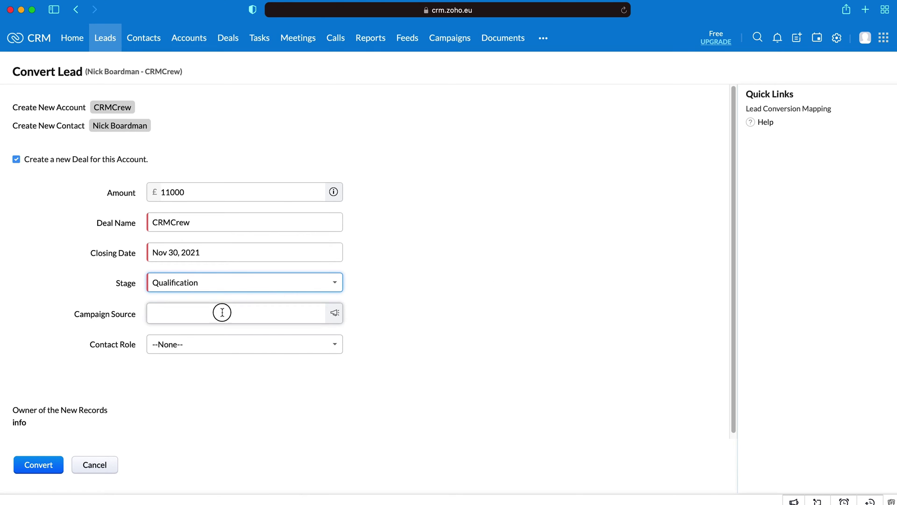
left_click(541, 298)
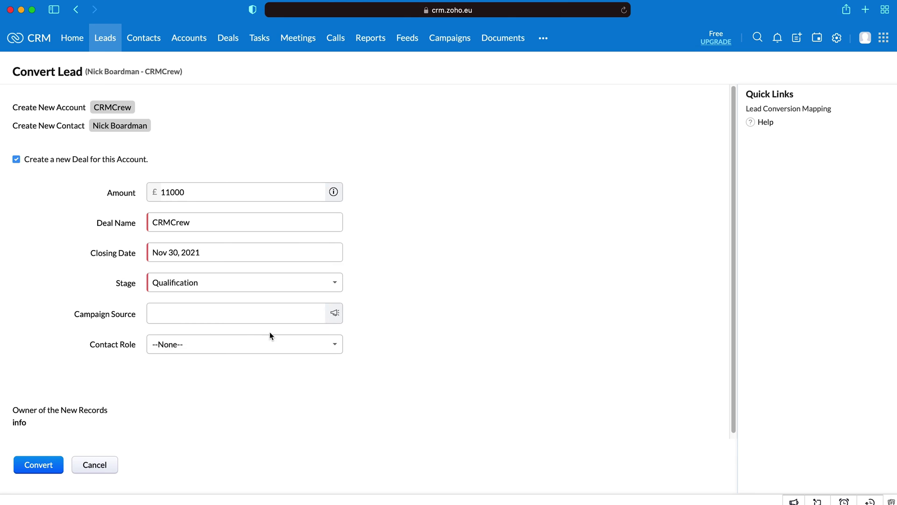
left_click(183, 351)
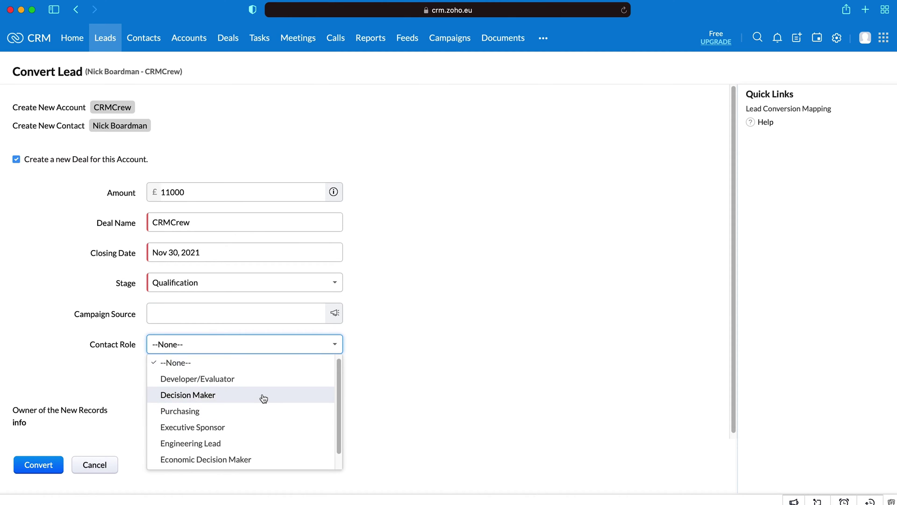
left_click(480, 366)
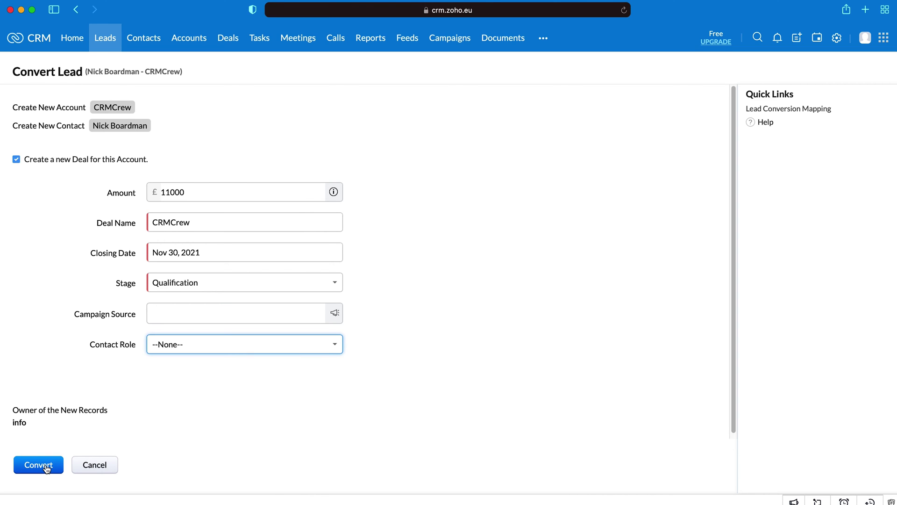
Step: Cancel the conversion, return to the lead, and open the list of eight contacts
left_click(95, 466)
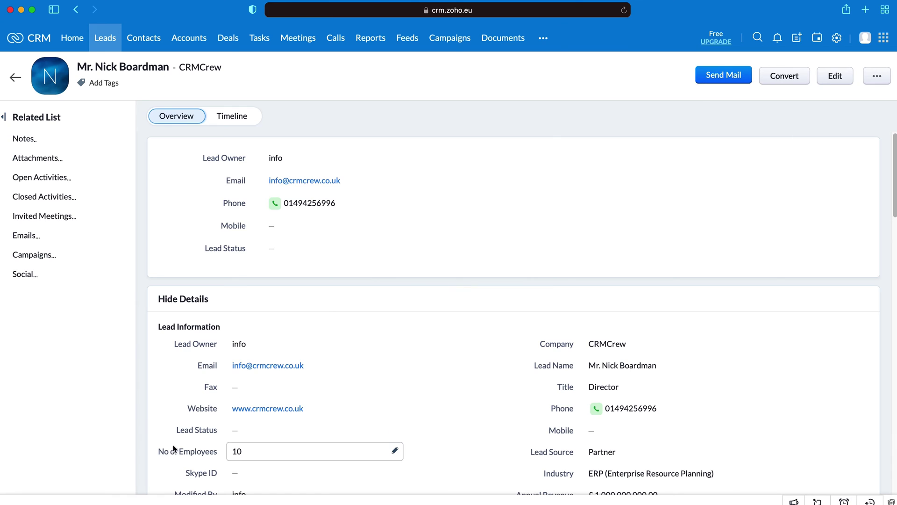
scroll(617, 355, "down", 5)
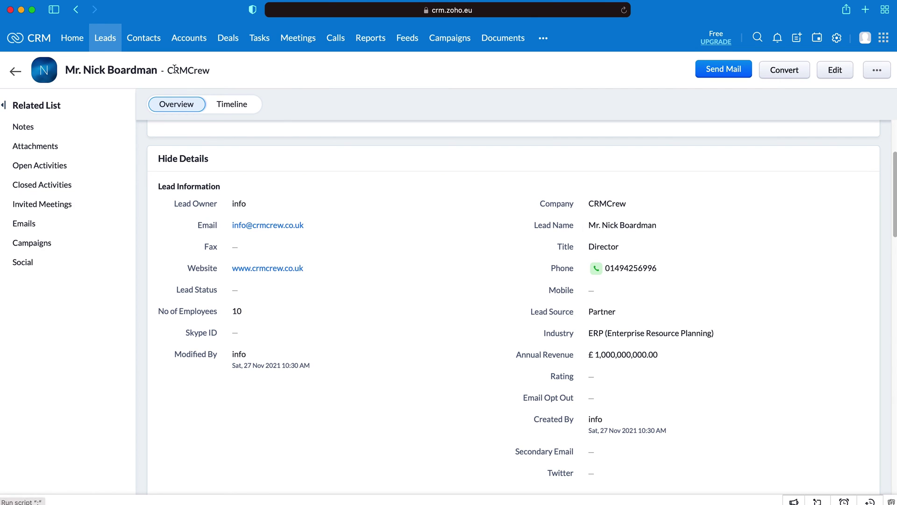
left_click(139, 40)
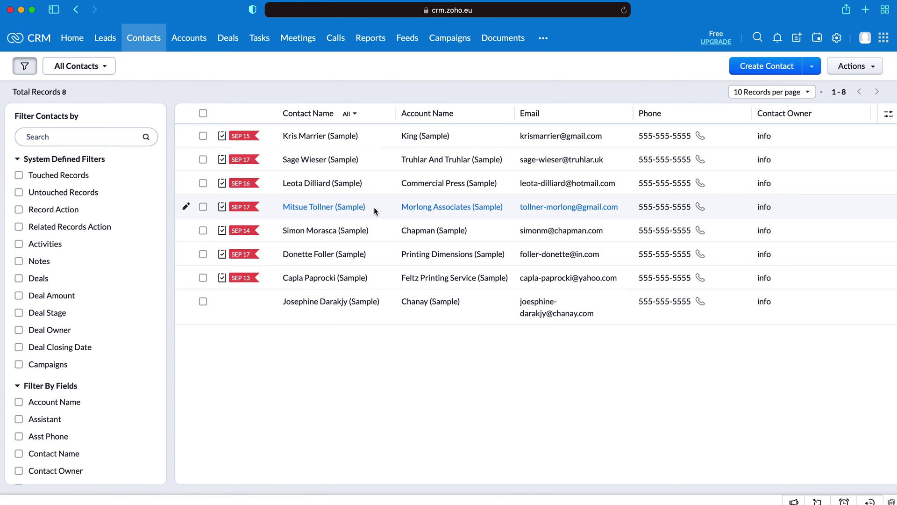
Step: Fill in a new contact as a Director from a Cold Call lead, with phone, e-mail and account King (Sample)
left_click(757, 69)
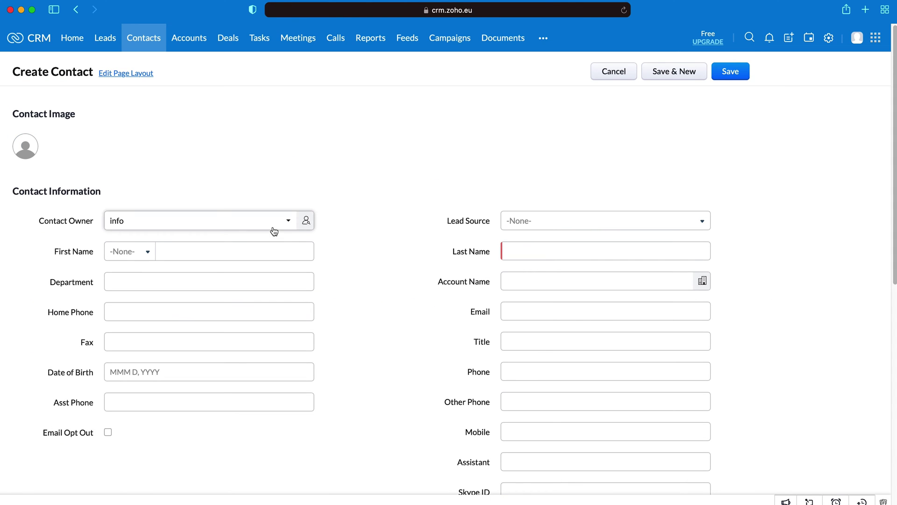
scroll(567, 123, "down", 2)
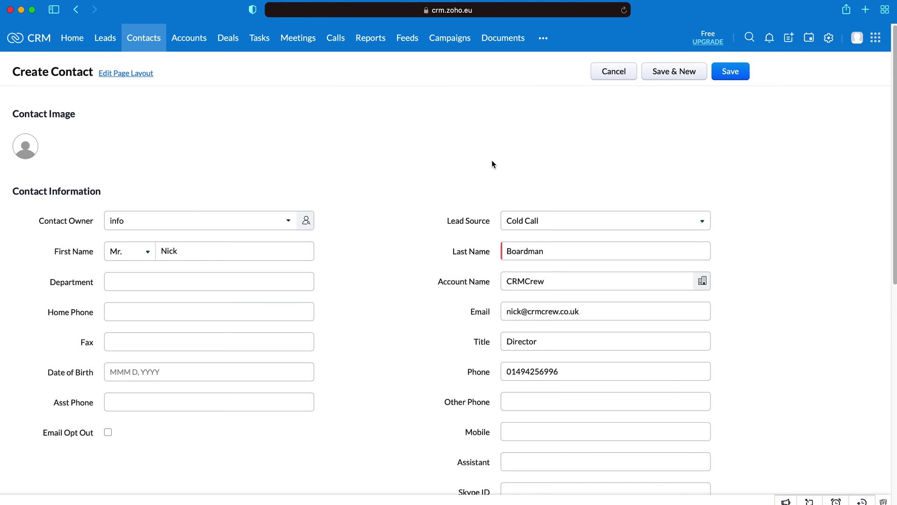
scroll(493, 164, "down", 1)
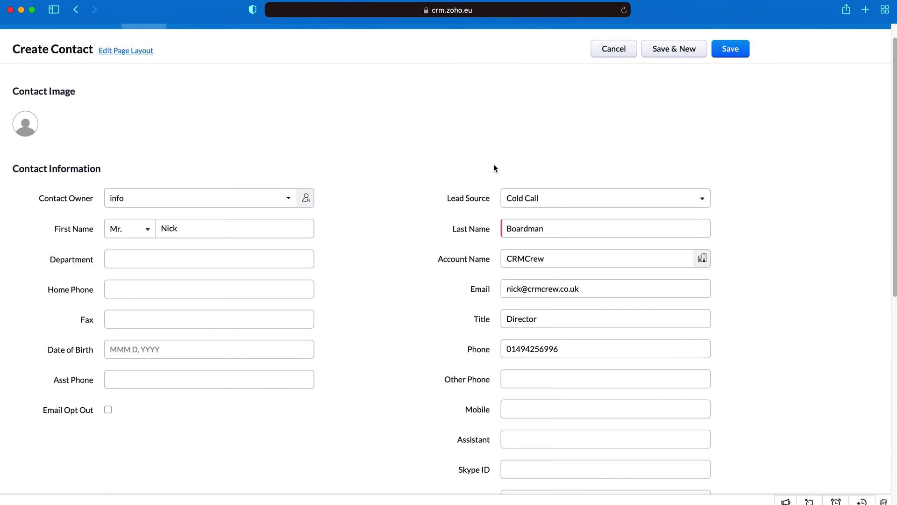
scroll(497, 160, "down", 1)
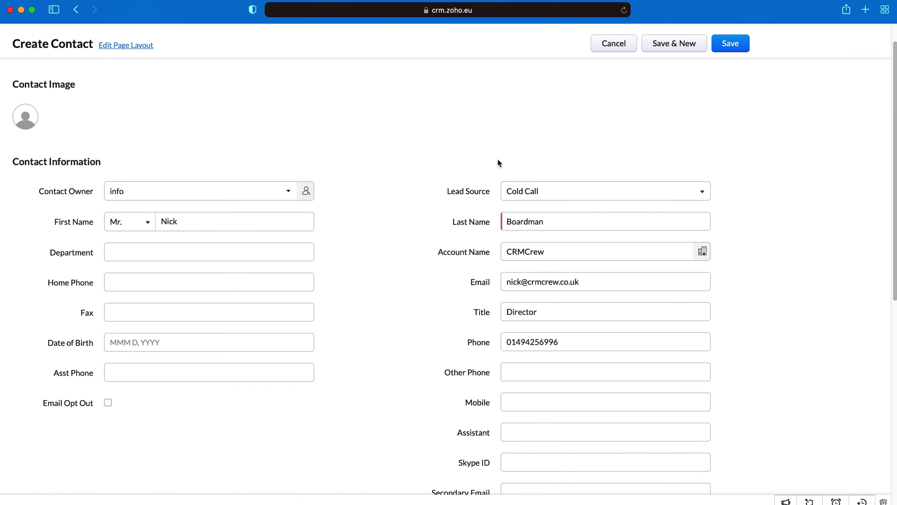
scroll(499, 162, "down", 1)
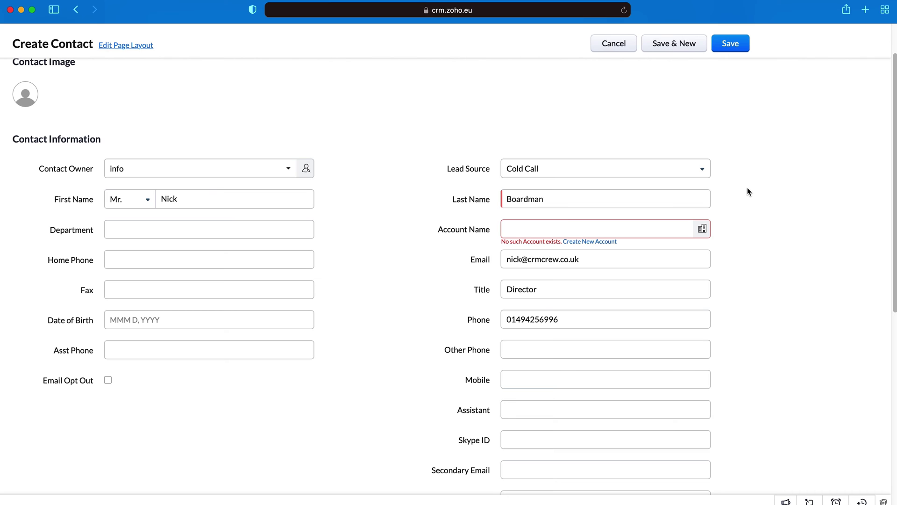
left_click(629, 232)
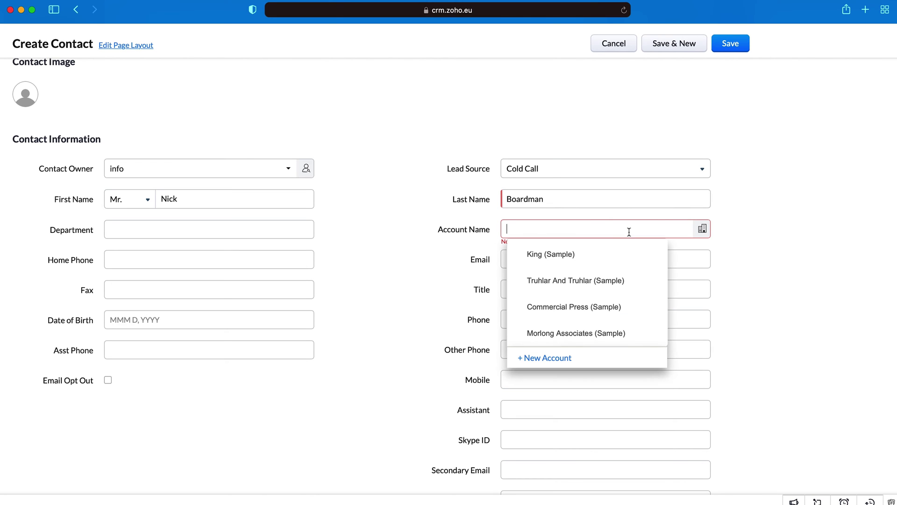
left_click(553, 260)
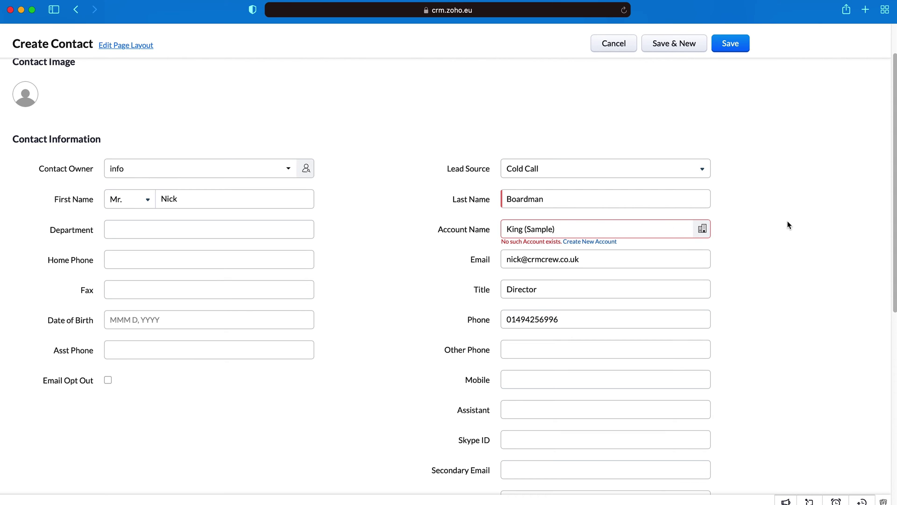
scroll(789, 226, "up", 2)
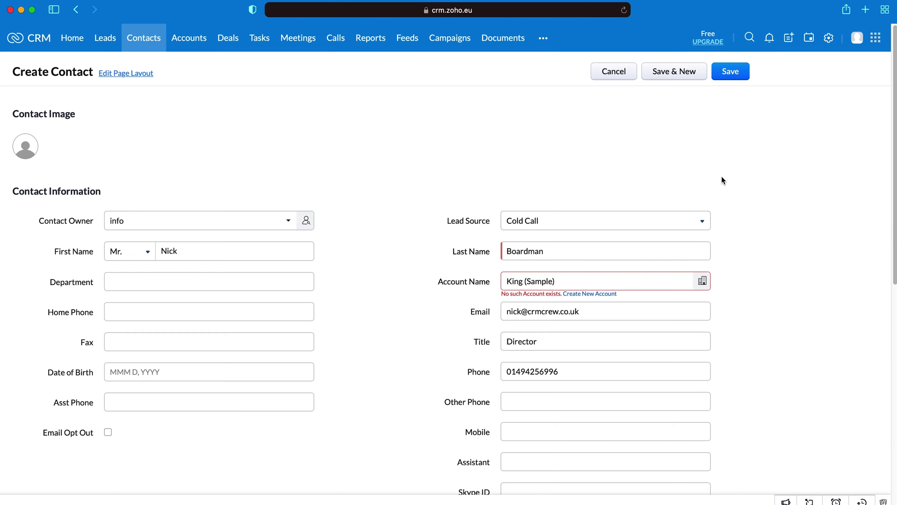
Step: Save the director contact, review its detail page, and return to the Contacts list
left_click(727, 75)
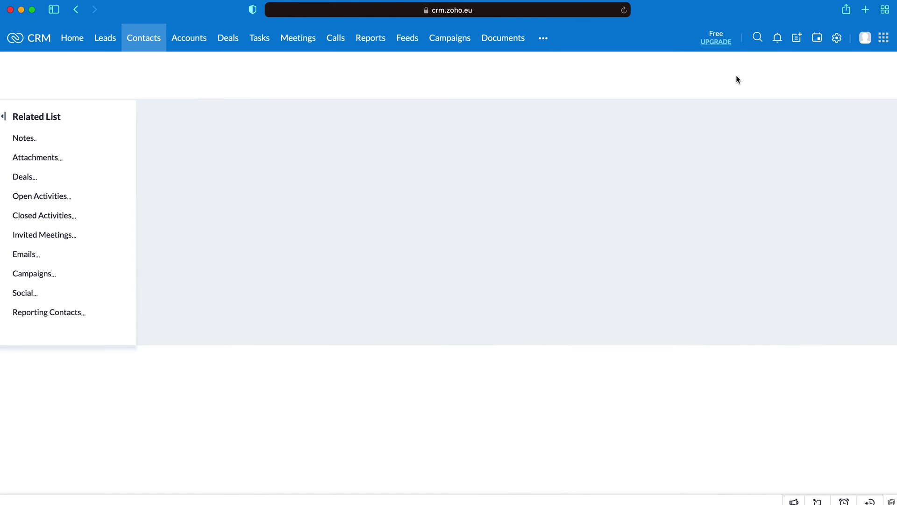
scroll(576, 208, "down", 8)
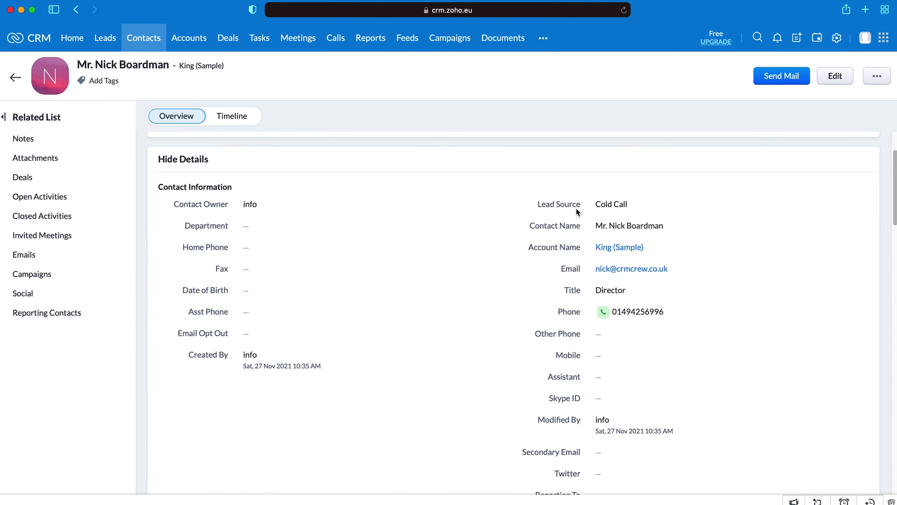
scroll(575, 224, "up", 8)
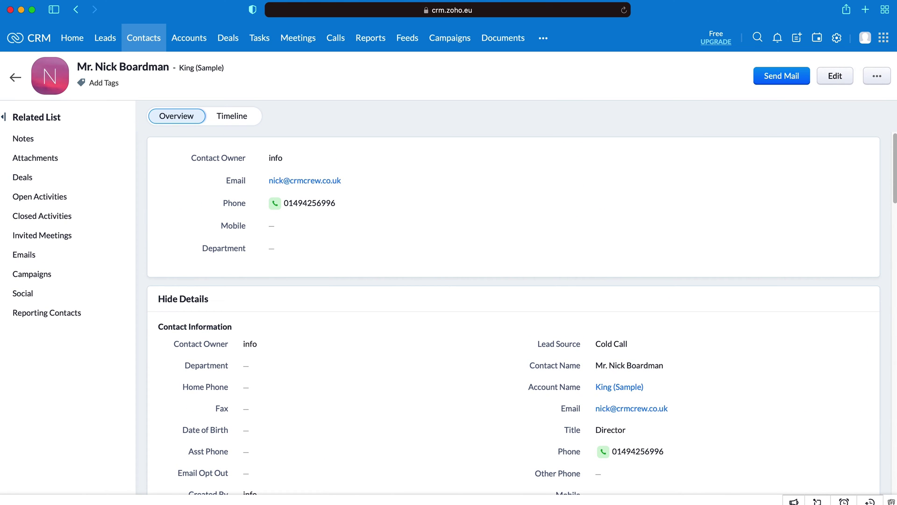
left_click(16, 77)
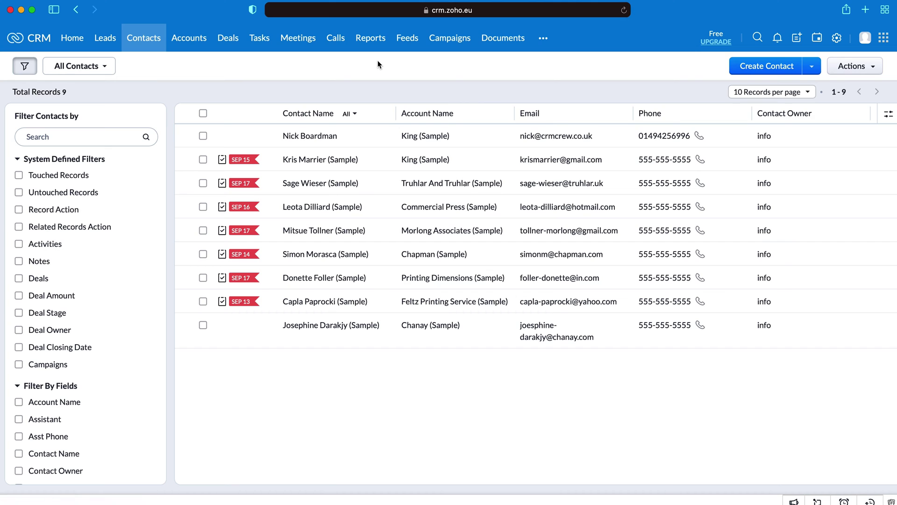
Step: Switch the contacts list to My Contacts, then to Unread Contacts with 8 records
left_click(101, 69)
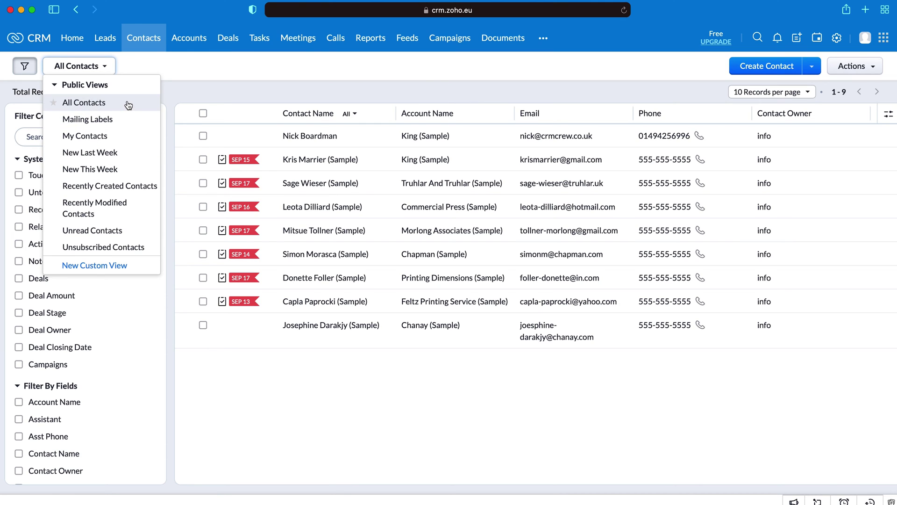
left_click(121, 136)
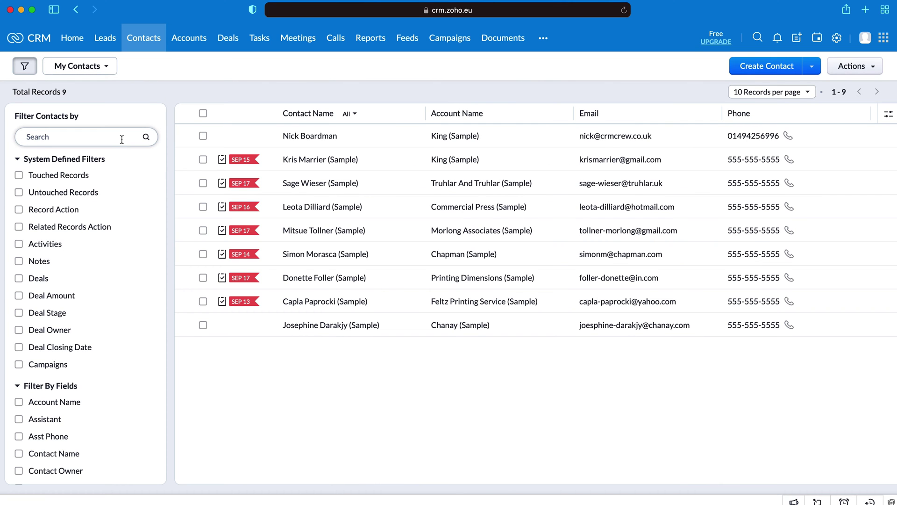
left_click(75, 67)
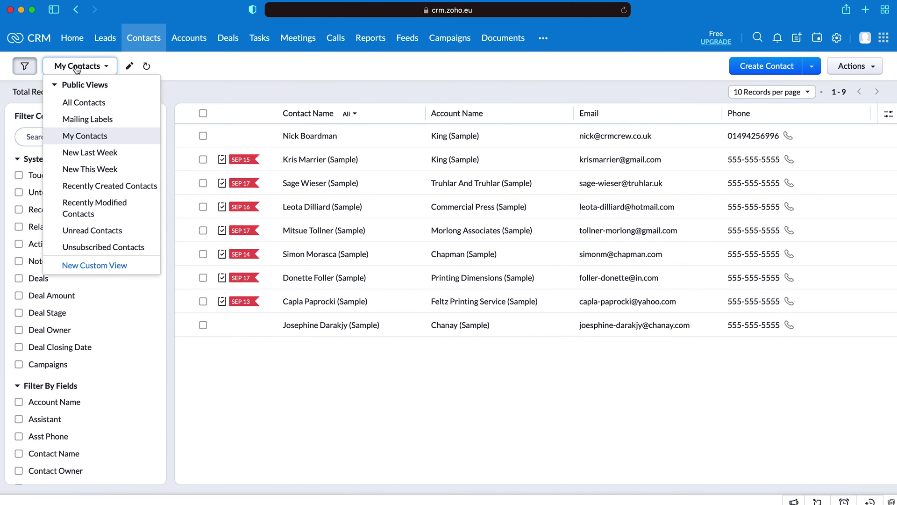
left_click(107, 229)
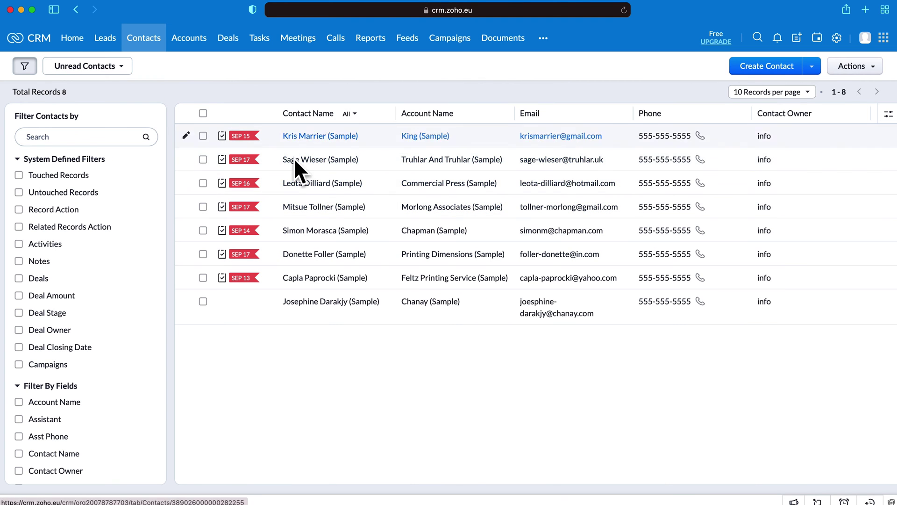
left_click(80, 68)
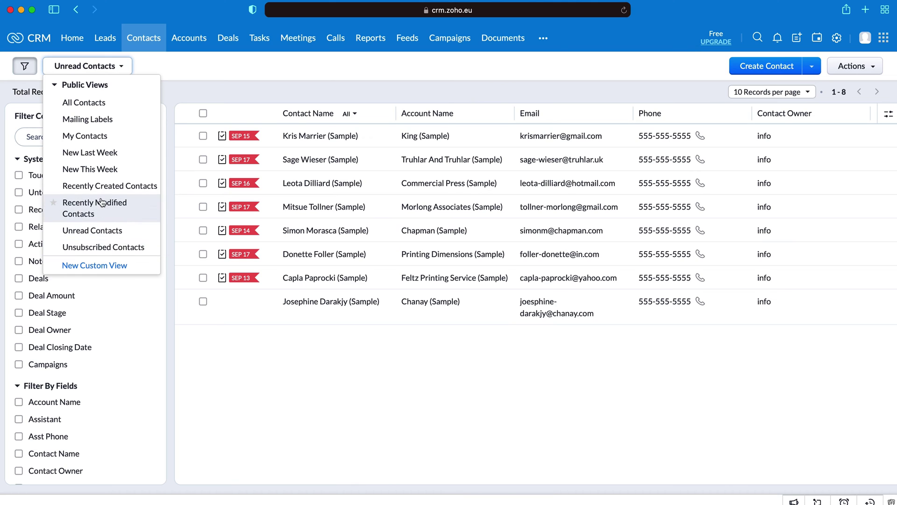
Step: Start a new custom contacts view and add Secondary Email to its columns, moving it higher
left_click(107, 266)
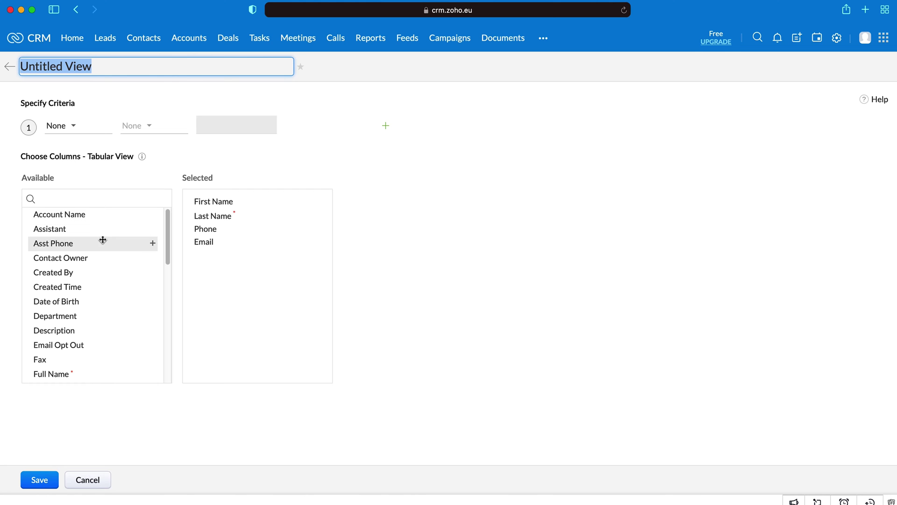
scroll(117, 335, "down", 8)
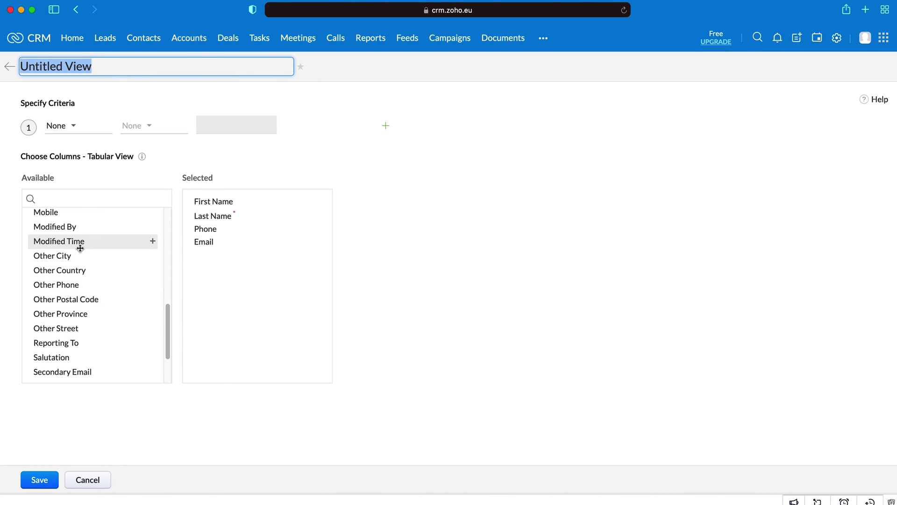
scroll(77, 243, "down", 2)
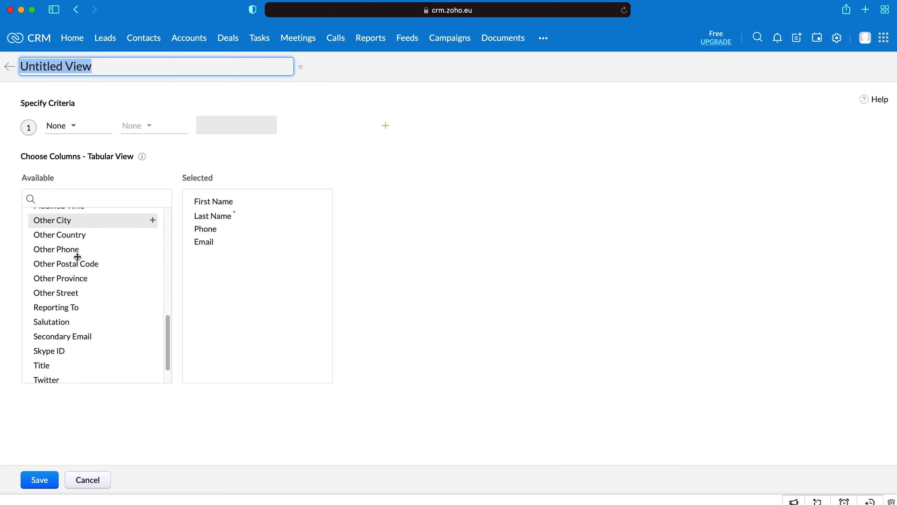
left_click(153, 338)
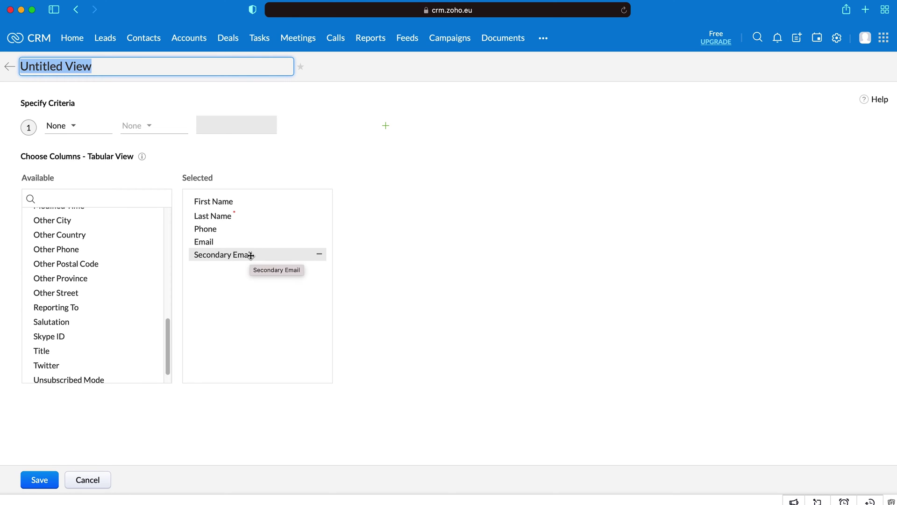
mouse_move(251, 255)
left_mouse_down()
mouse_move(251, 192)
mouse_move(246, 261)
left_mouse_up()
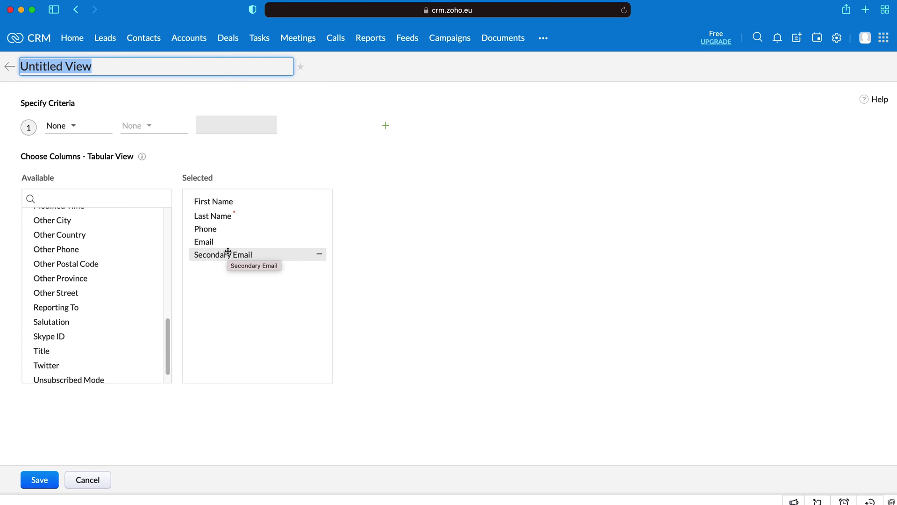
left_click(201, 107)
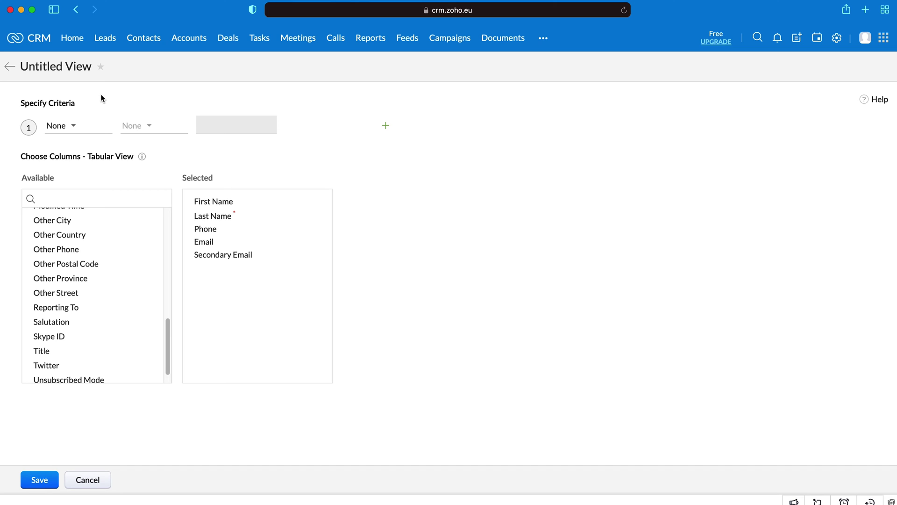
Step: Set the first filter criterion to Secondary Email is empty
left_click(61, 126)
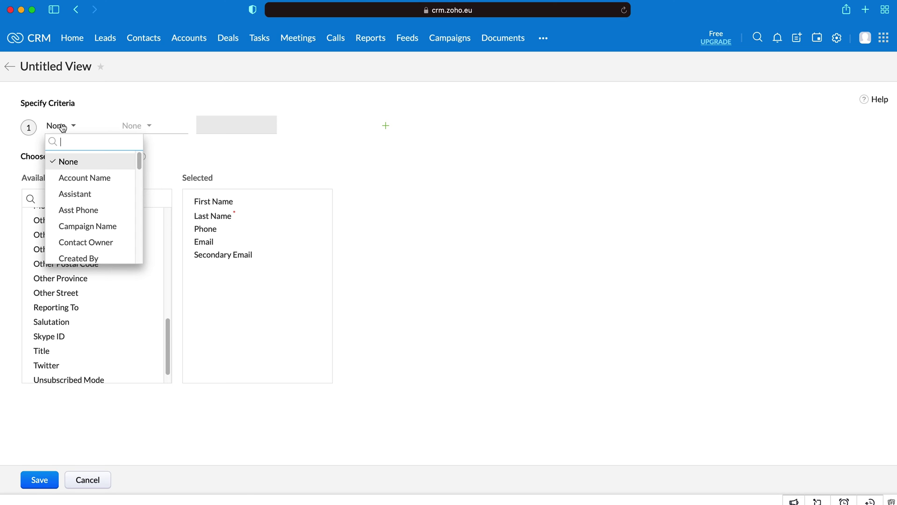
type("se")
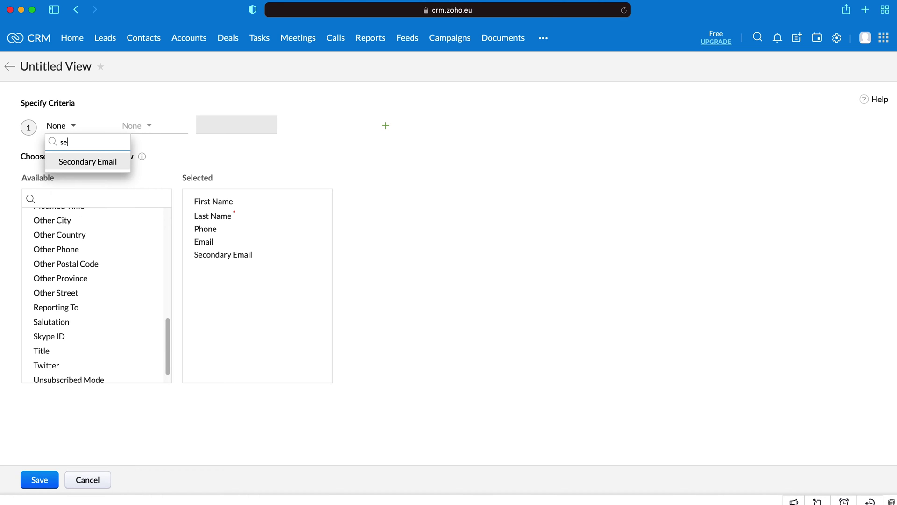
key("Return")
left_click(137, 125)
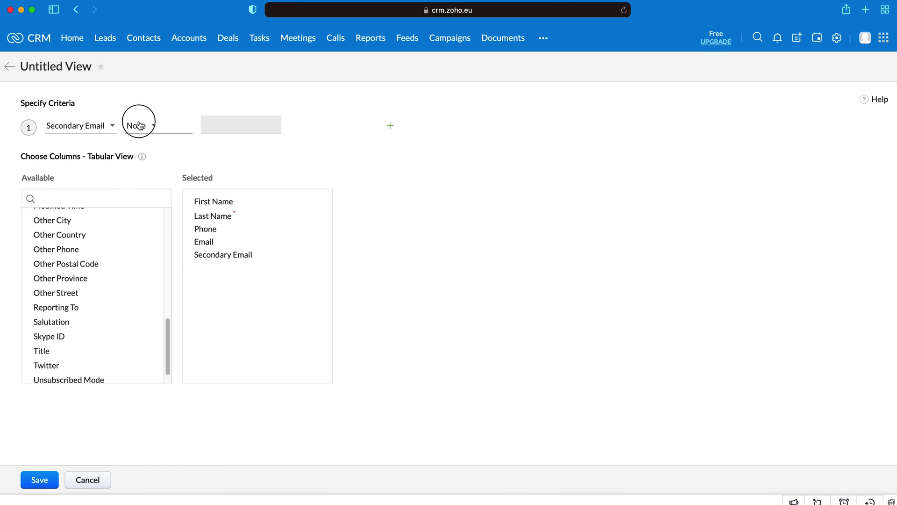
left_click(163, 91)
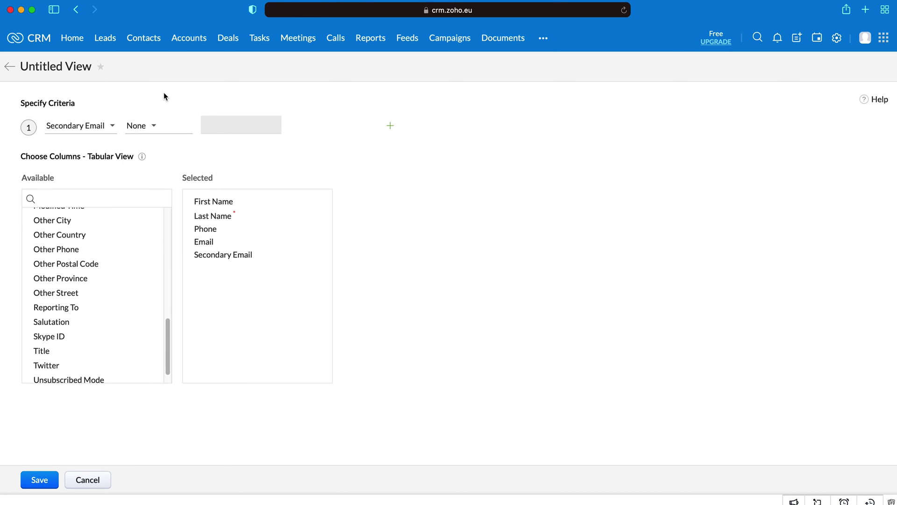
left_click(139, 128)
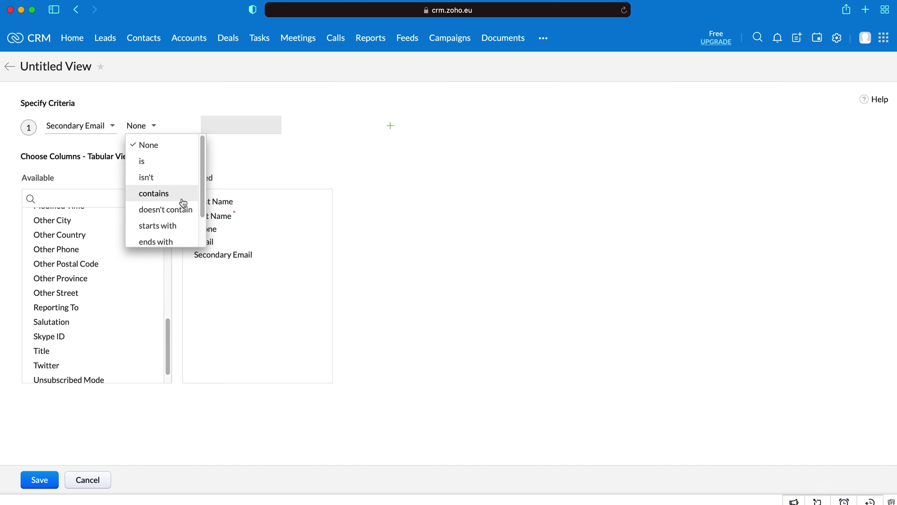
scroll(182, 219, "down", 2)
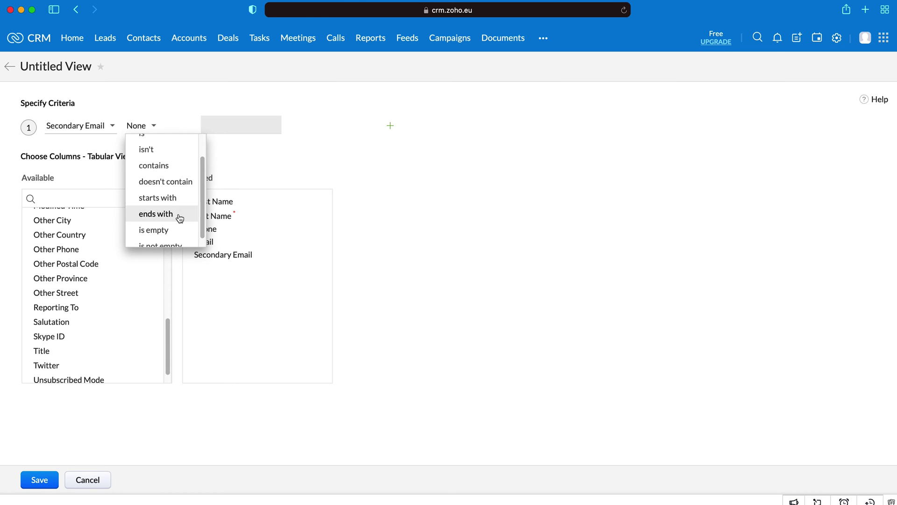
scroll(178, 234, "down", 1)
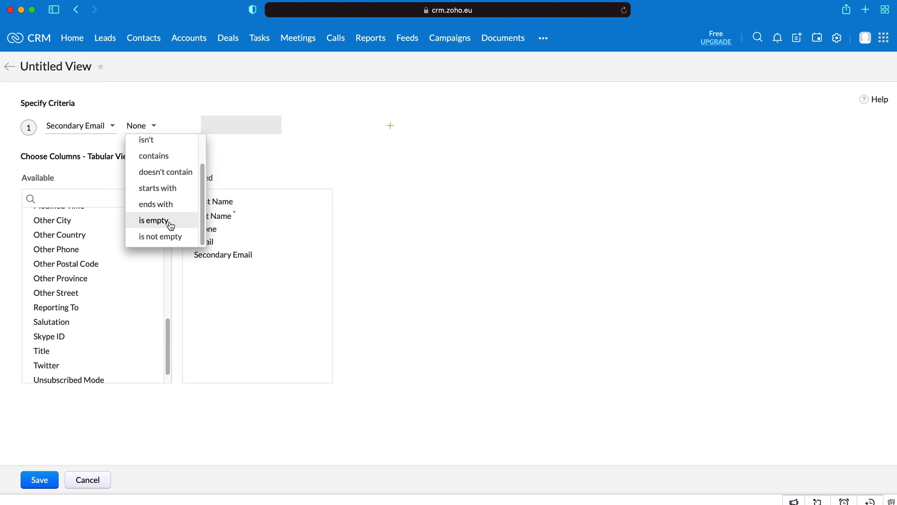
left_click(171, 222)
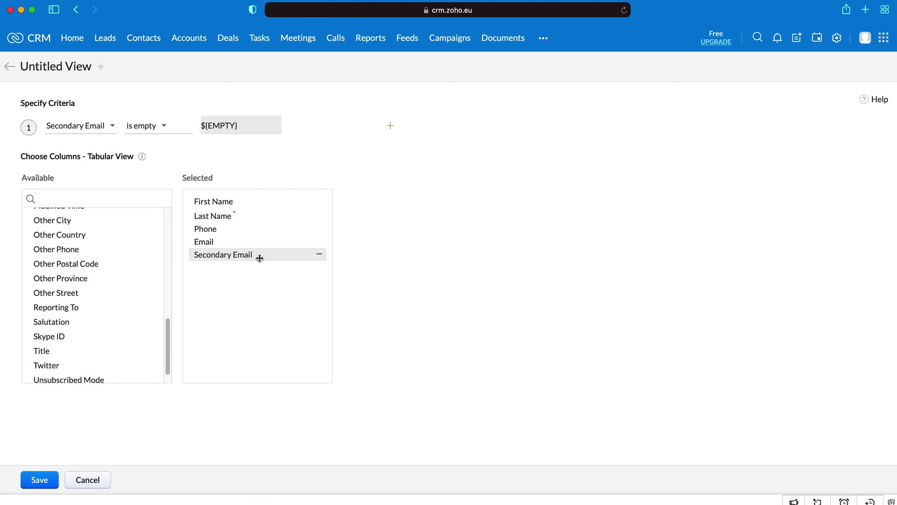
Step: Switch the operator to 'is not empty' and back to 'is empty', then add a second criteria row
left_click(162, 127)
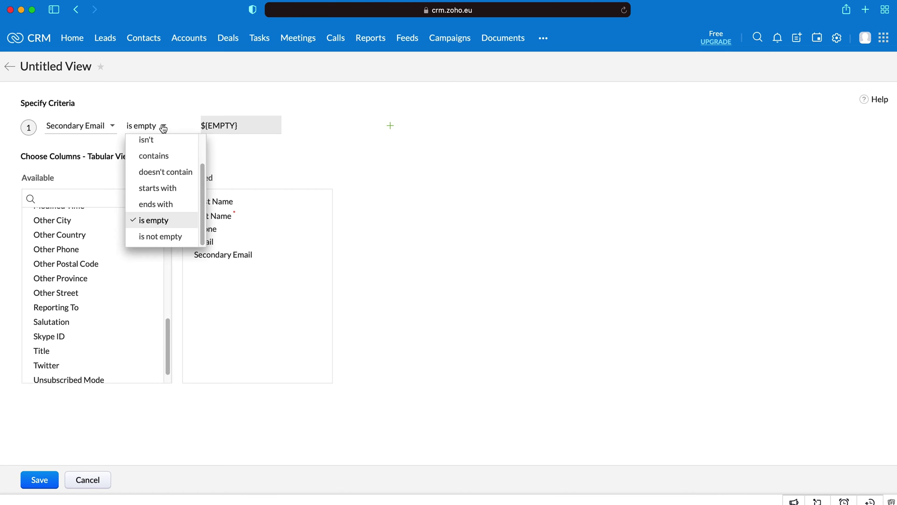
left_click(156, 237)
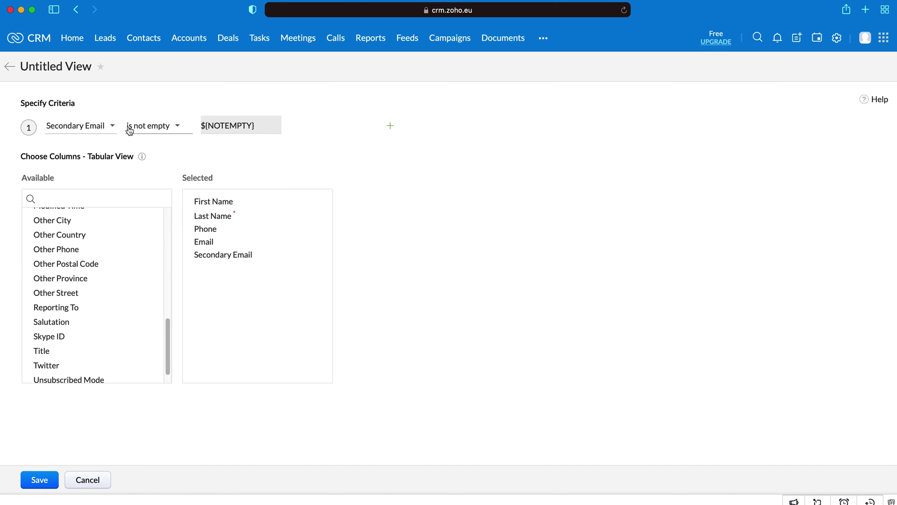
left_click(164, 127)
left_click(162, 218)
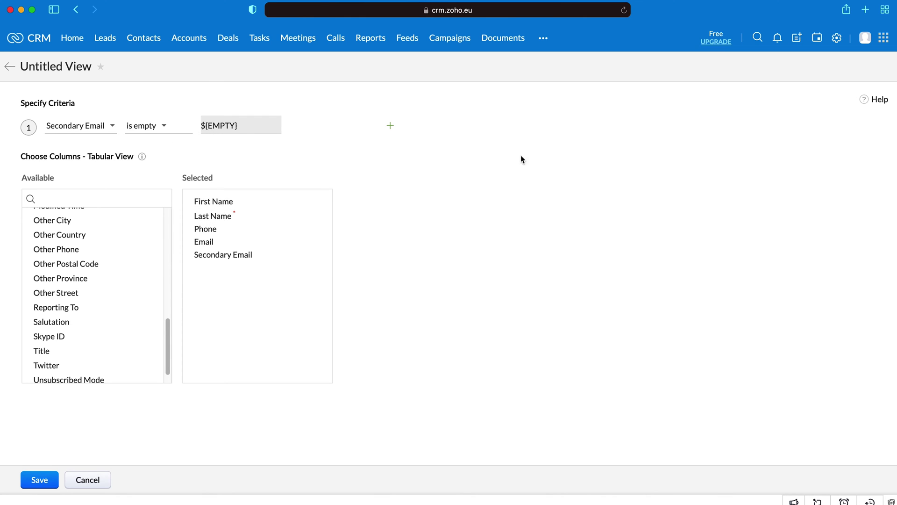
left_click(393, 128)
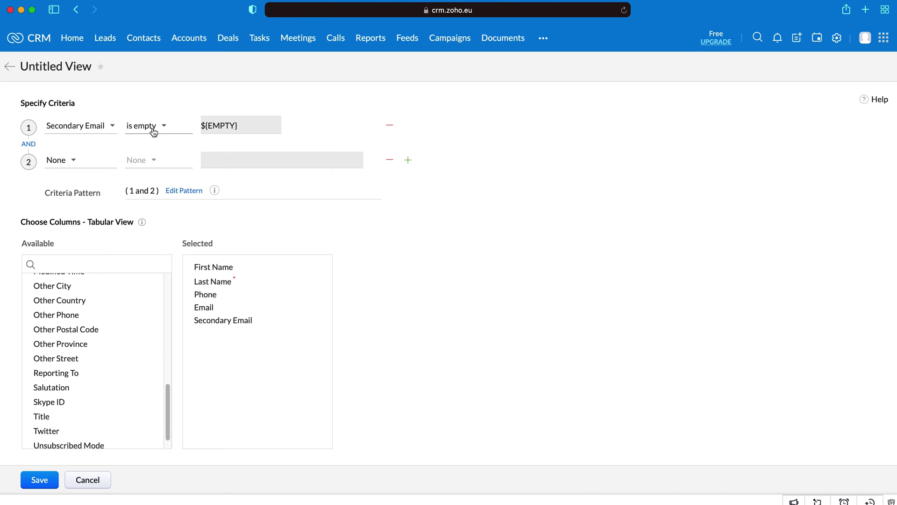
Step: Set the second criterion to Account Name is, flipping the connector to OR and back to AND
left_click(74, 162)
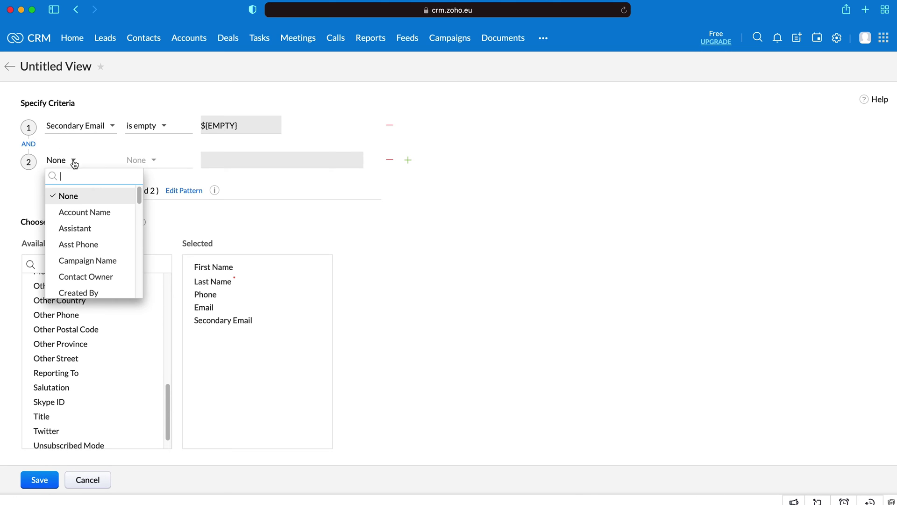
left_click(84, 215)
left_click(135, 160)
left_click(148, 192)
left_click(232, 161)
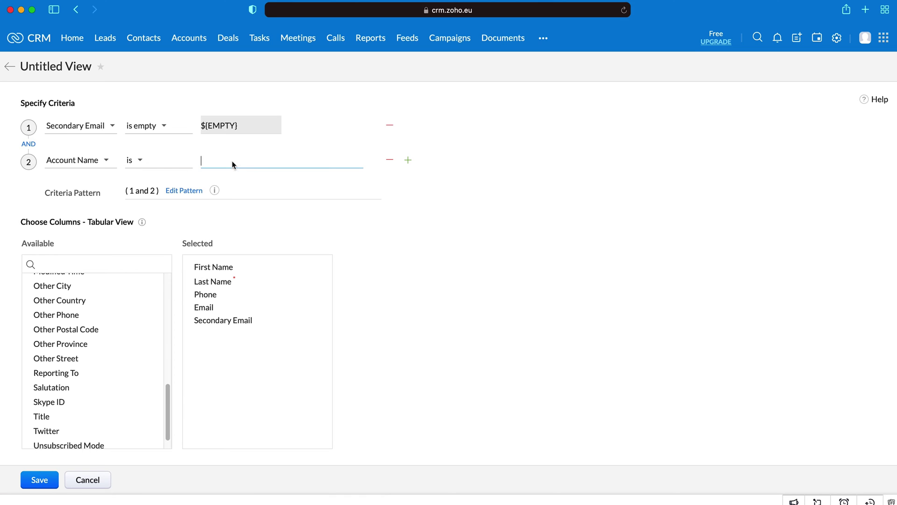
left_click(30, 146)
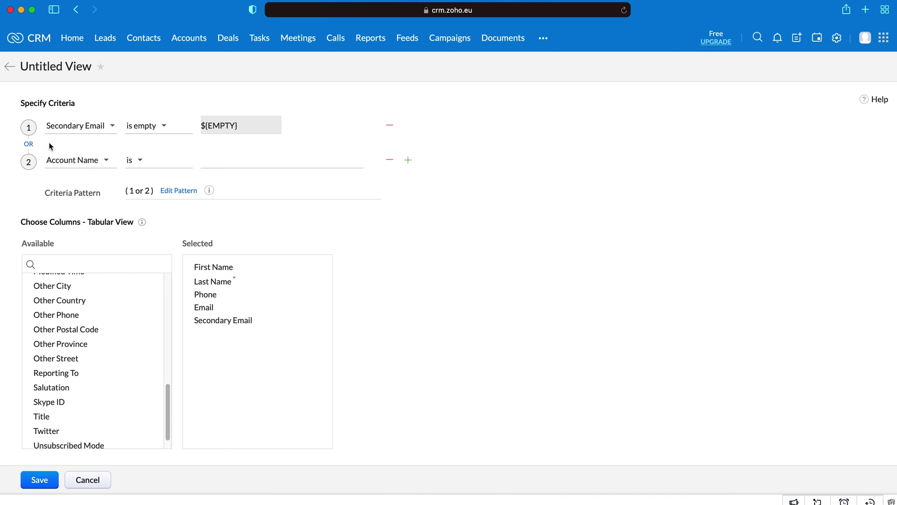
left_click(214, 160)
left_click(29, 145)
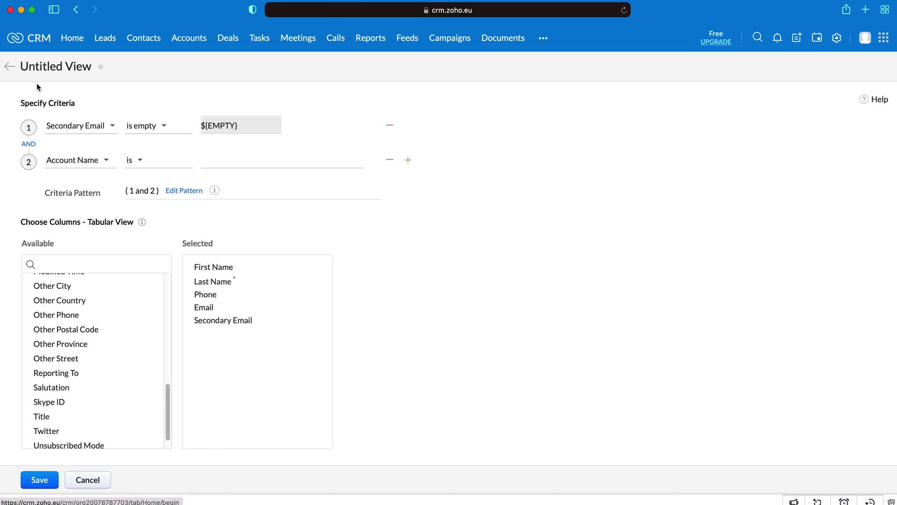
Step: Rename the view to '1. Test View', toggling its favourite star on and off
left_click(63, 68)
key("super+a")
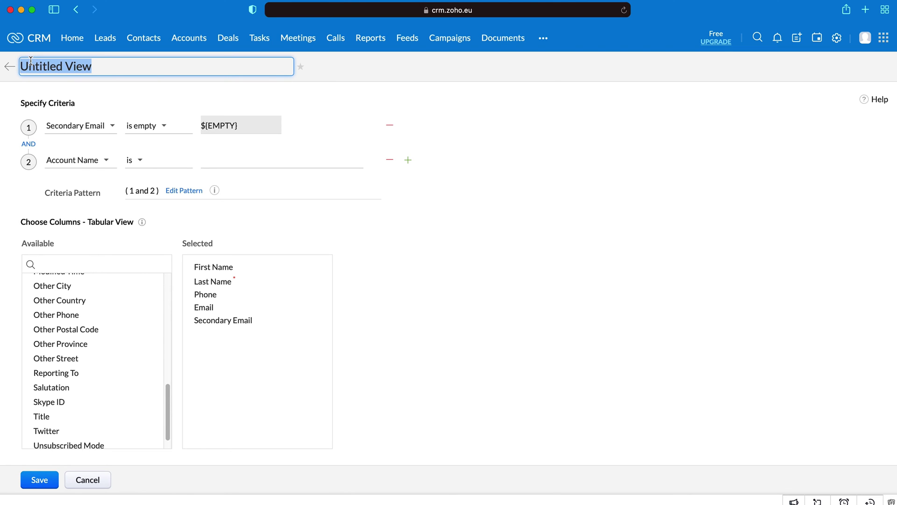
key("BackSpace")
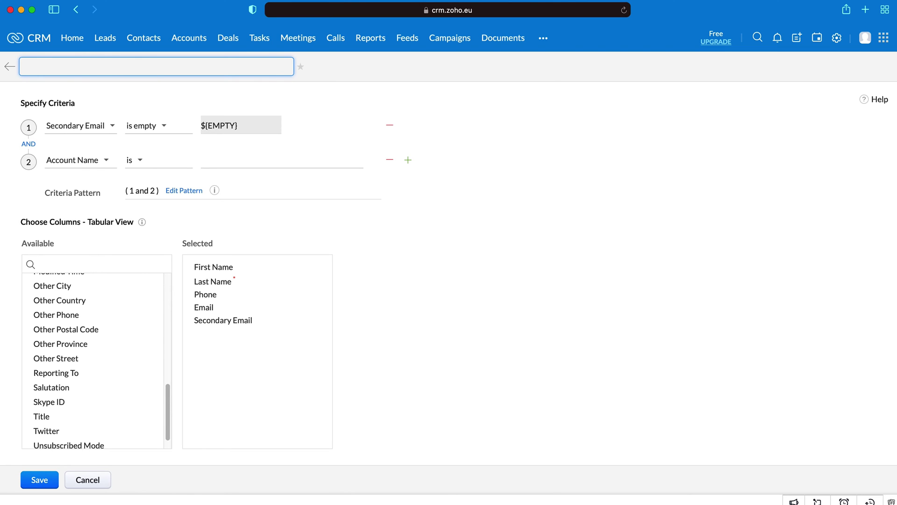
type("1.")
type("Test View")
left_click(526, 309)
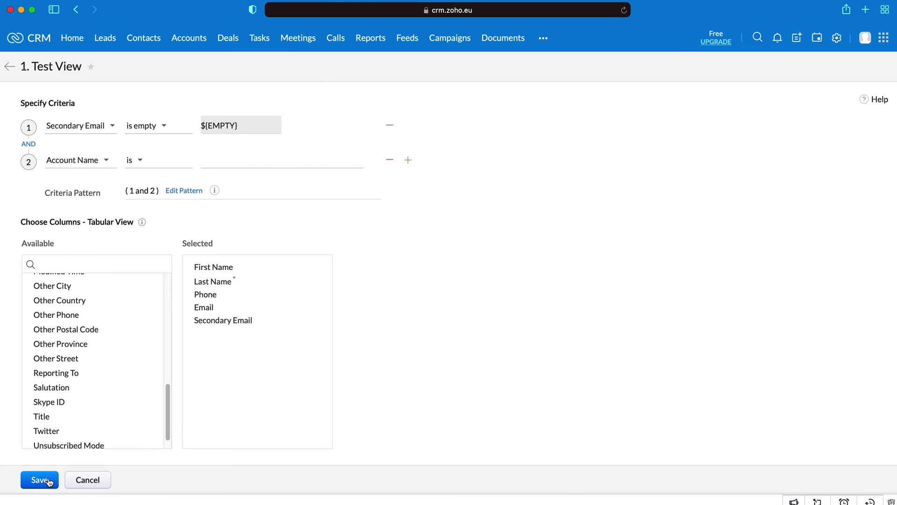
left_click(93, 69)
left_click(93, 70)
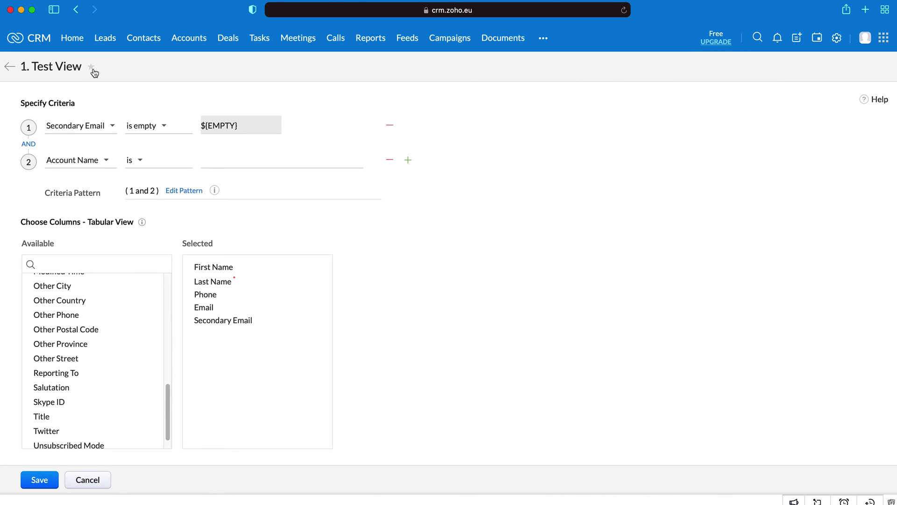
Step: Enter CRMCrew as the Account Name value after the save warning, and save the view
left_click(40, 478)
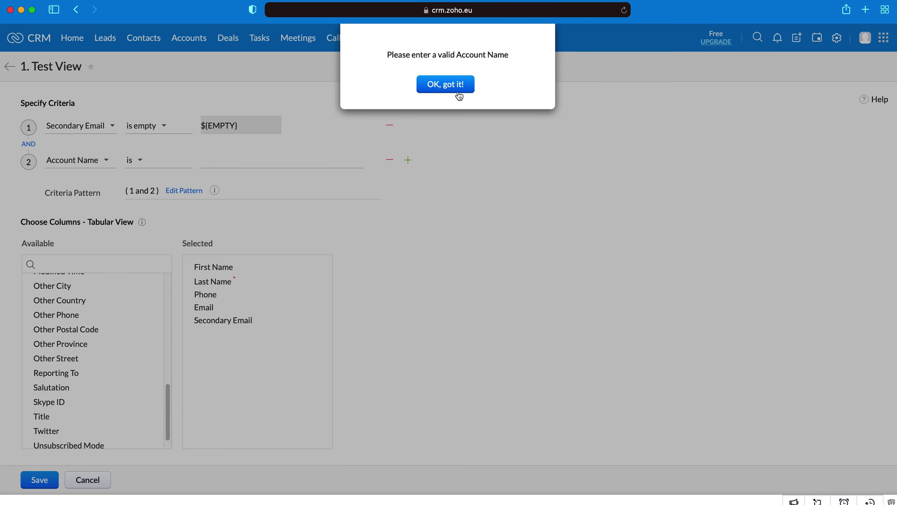
left_click(458, 86)
left_click(274, 162)
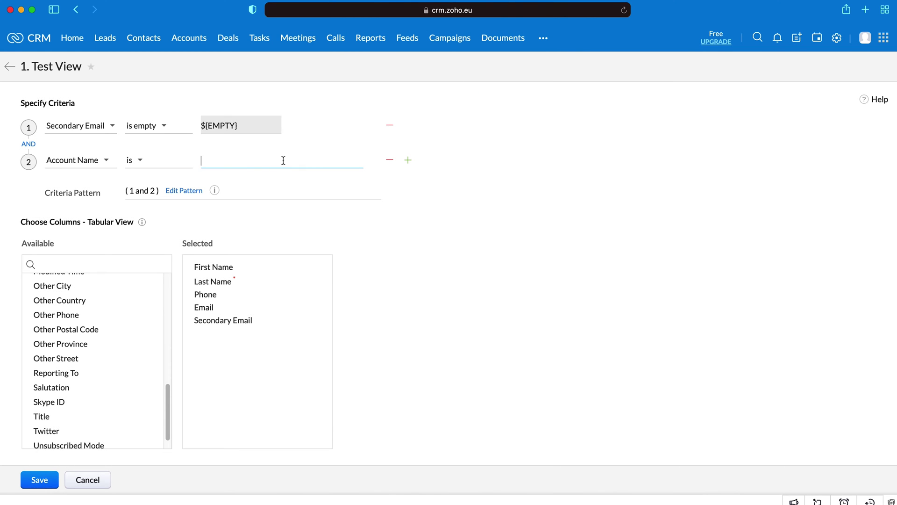
type("CRMCrew")
left_click(35, 482)
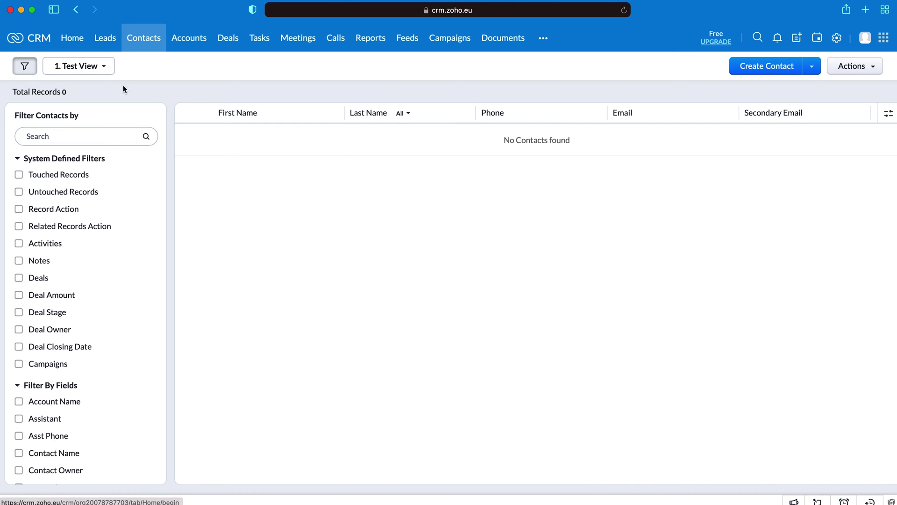
Step: Review the empty 1. Test View contacts list and scroll through the Filter Contacts sidebar
mouse_move(103, 69)
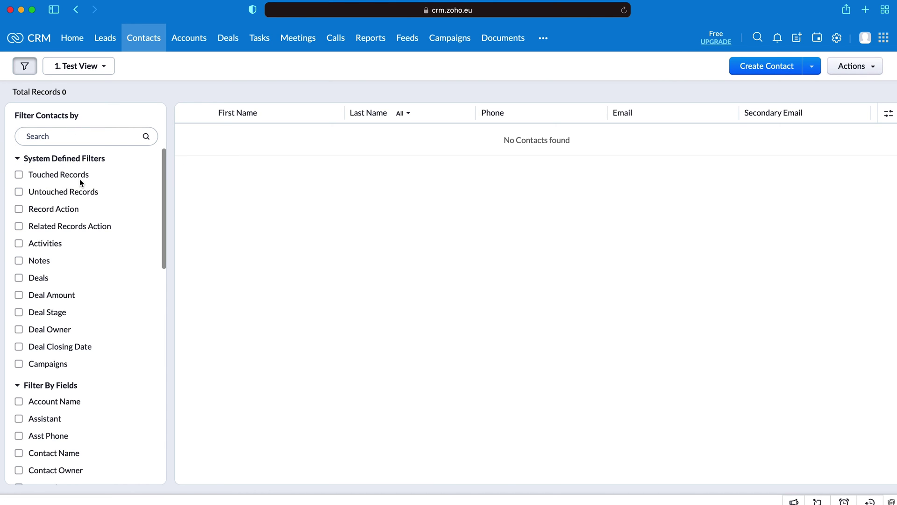
scroll(80, 179, "down", 1)
scroll(80, 183, "up", 1)
scroll(39, 393, "down", 1)
scroll(40, 391, "down", 10)
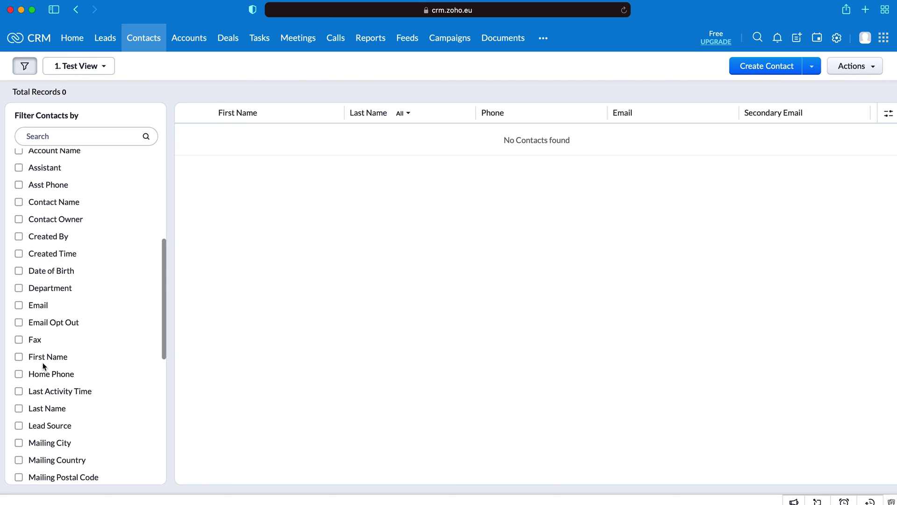
Step: Switch the contacts list to the All Contacts view with 9 records
left_click(83, 66)
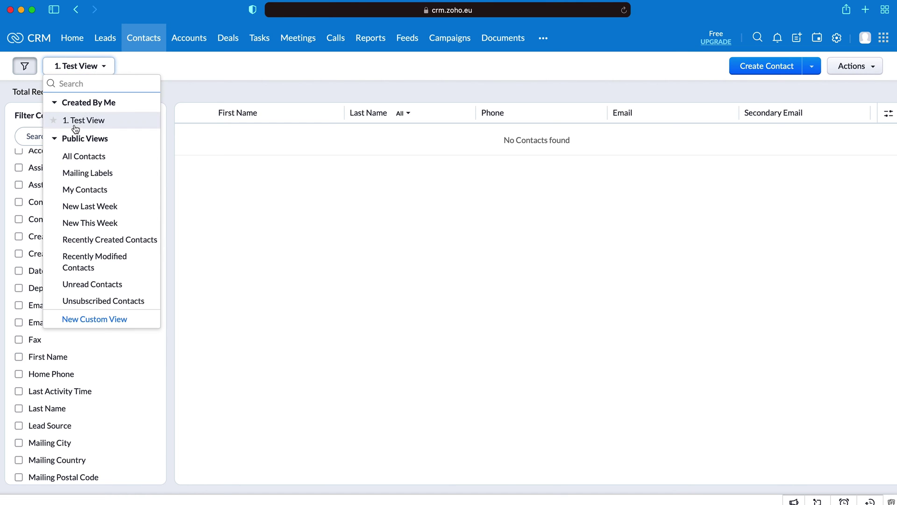
left_click(80, 157)
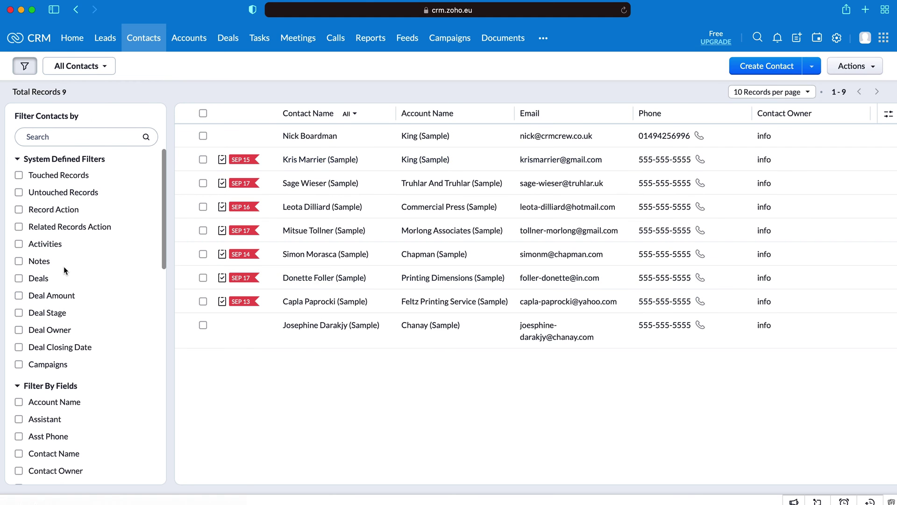
scroll(64, 266, "down", 2)
Step: Try the Account Name, Contact Name and Activities sidebar filters, then remove them all
left_click(60, 354)
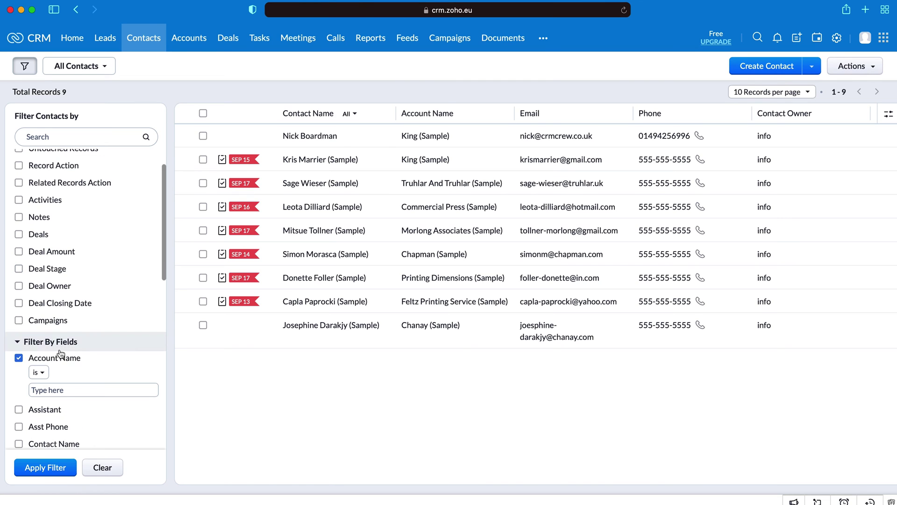
left_click(42, 376)
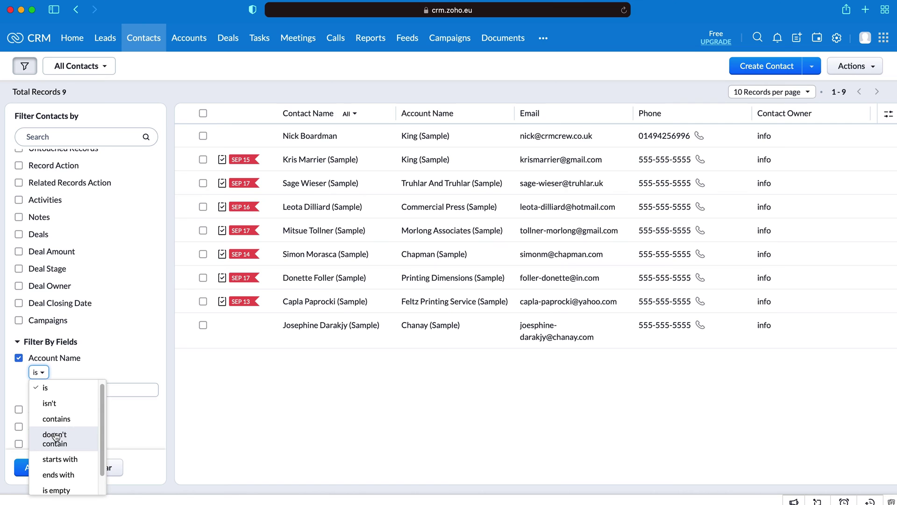
scroll(53, 435, "down", 1)
scroll(29, 389, "down", 3)
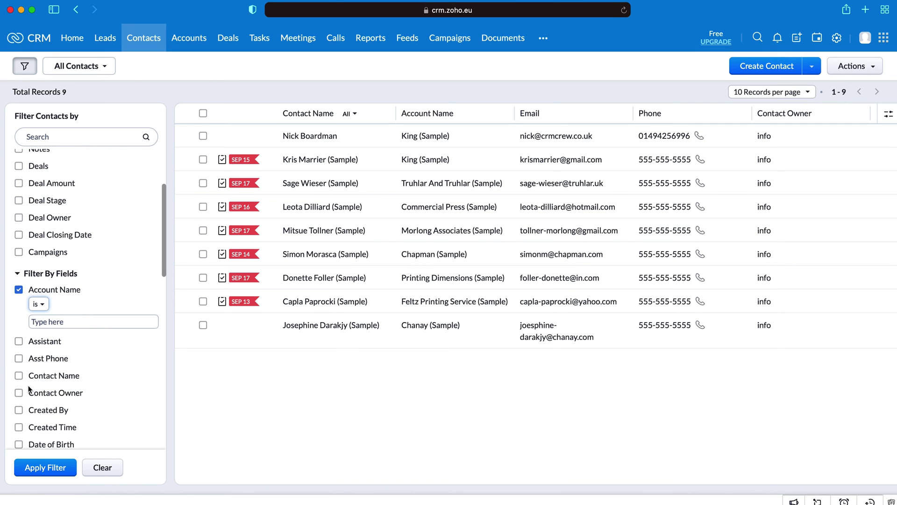
left_click(21, 376)
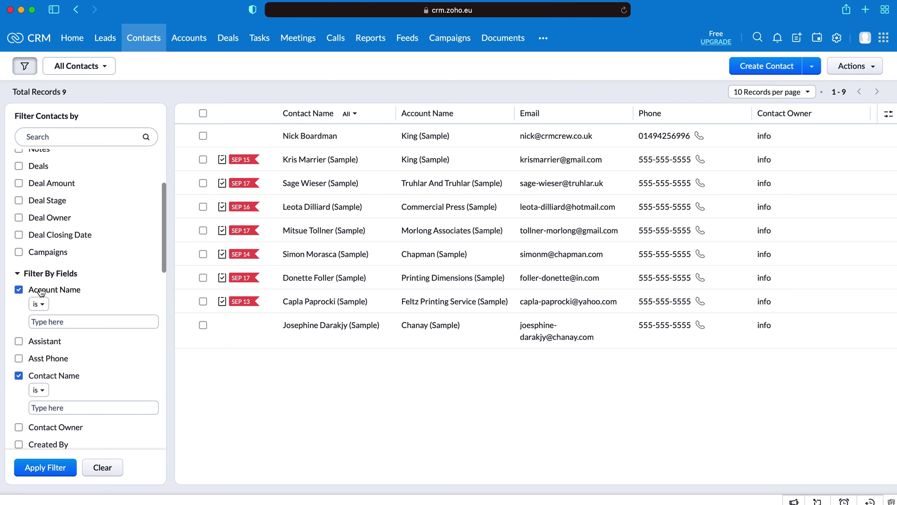
left_click(19, 289)
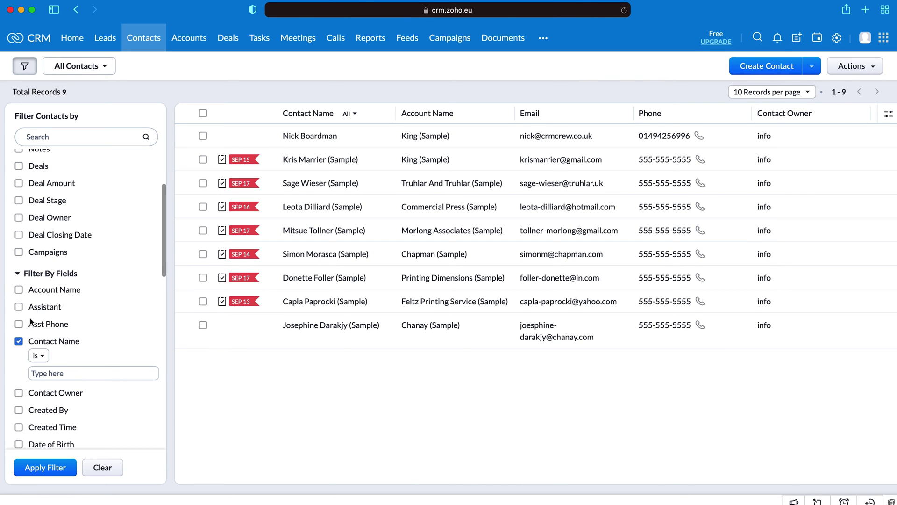
left_click(19, 342)
scroll(44, 346, "up", 5)
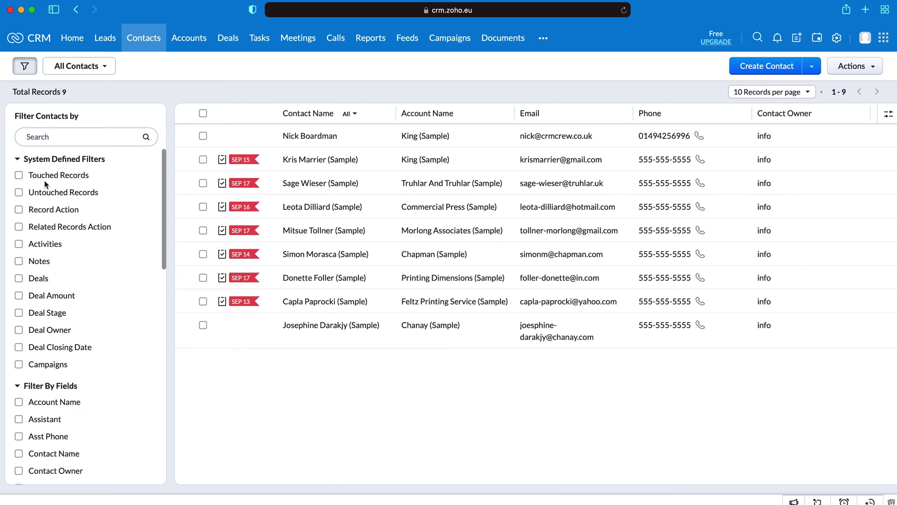
left_click(45, 247)
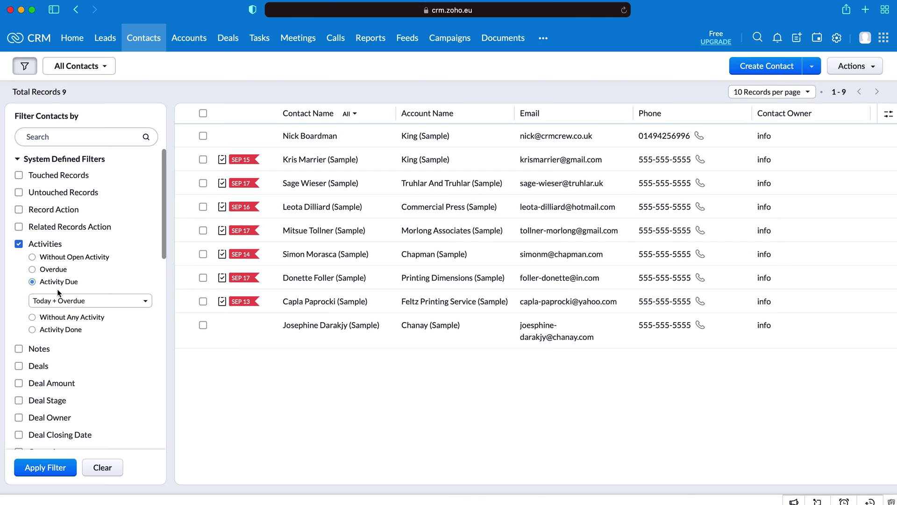
left_click(20, 245)
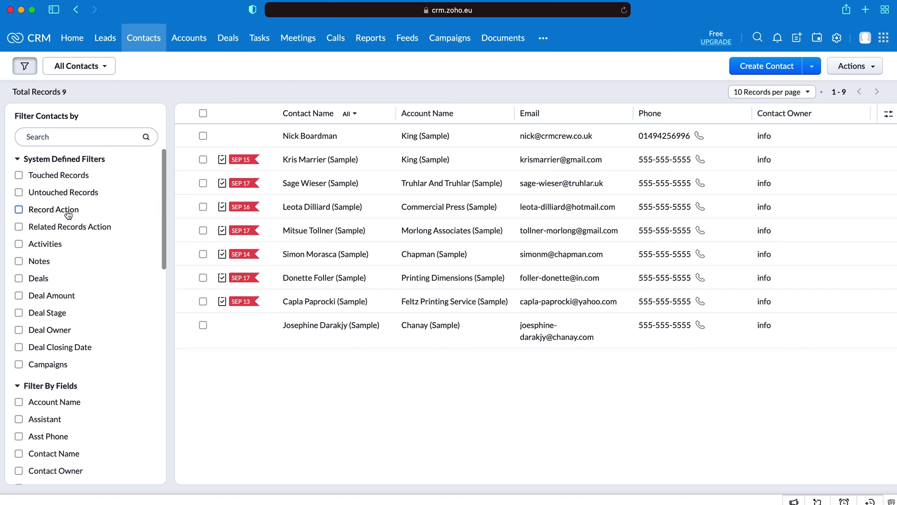
Step: Go to the Accounts module's All Accounts view of 8 accounts, browsing its views dropdown without choosing
left_click(189, 42)
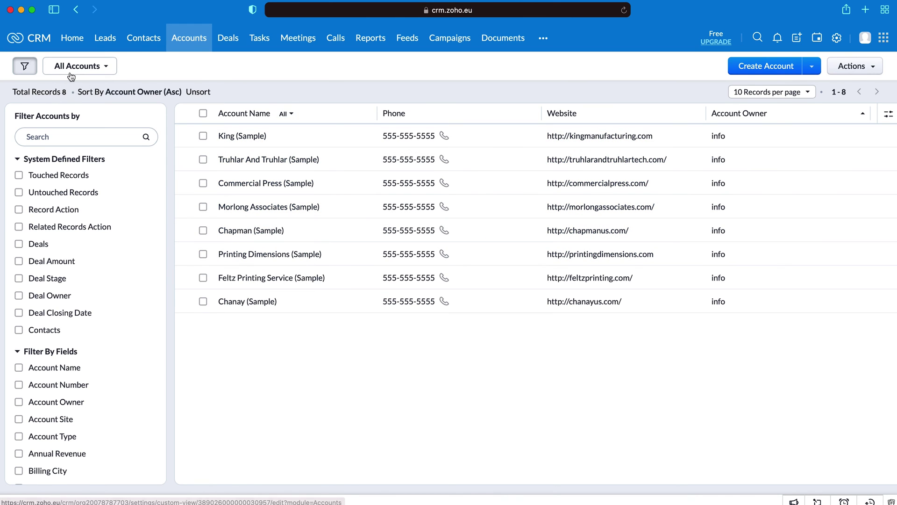
left_click(88, 71)
left_click(88, 68)
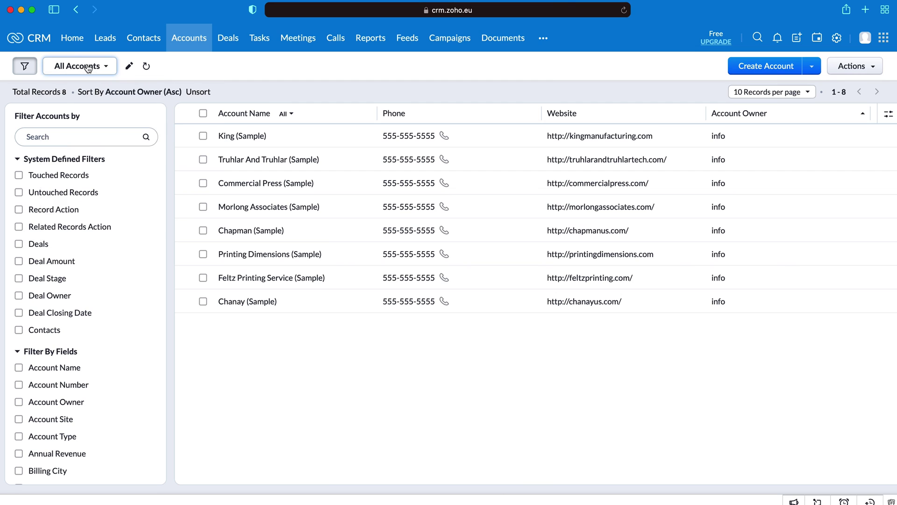
left_click(88, 69)
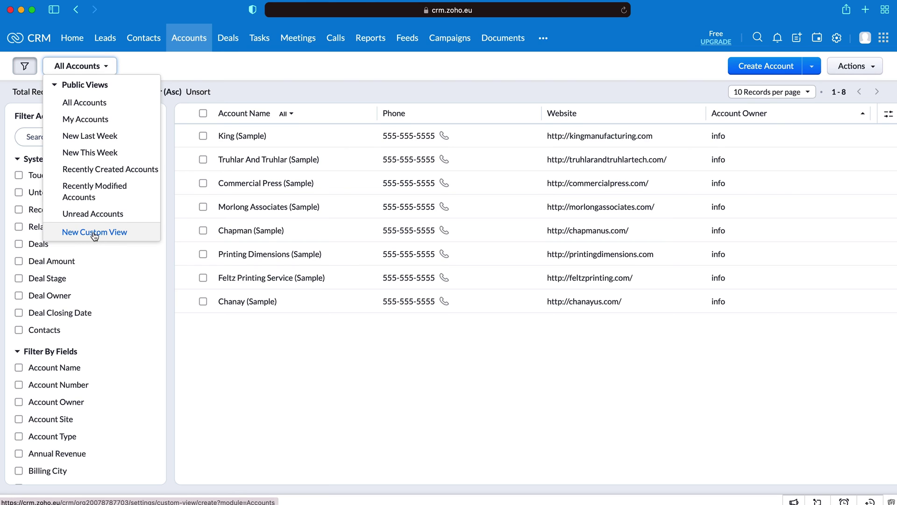
left_click(294, 82)
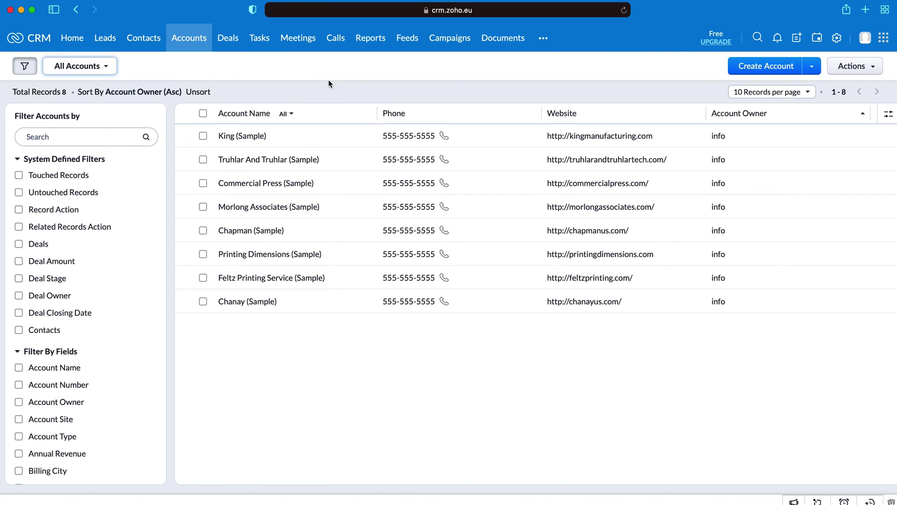
Step: Start a new account, checking the Rating and Parent Account options without choosing any
left_click(772, 71)
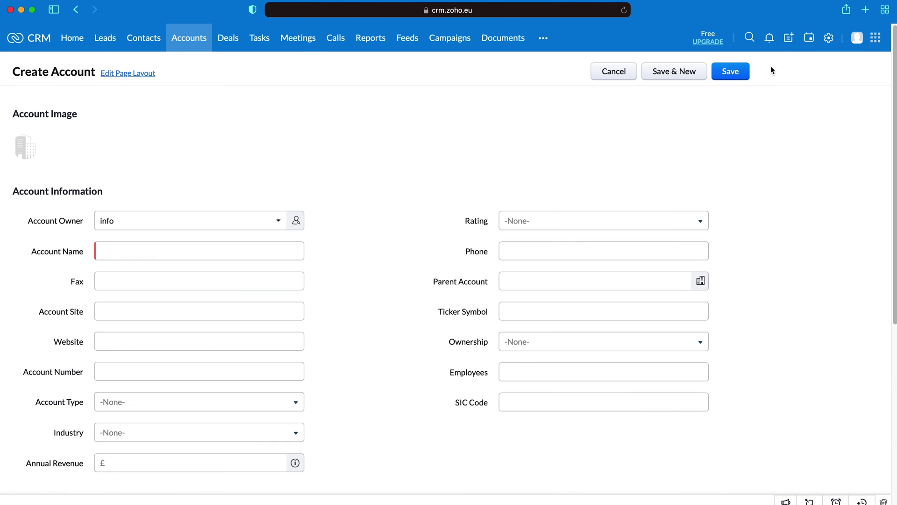
left_click(522, 224)
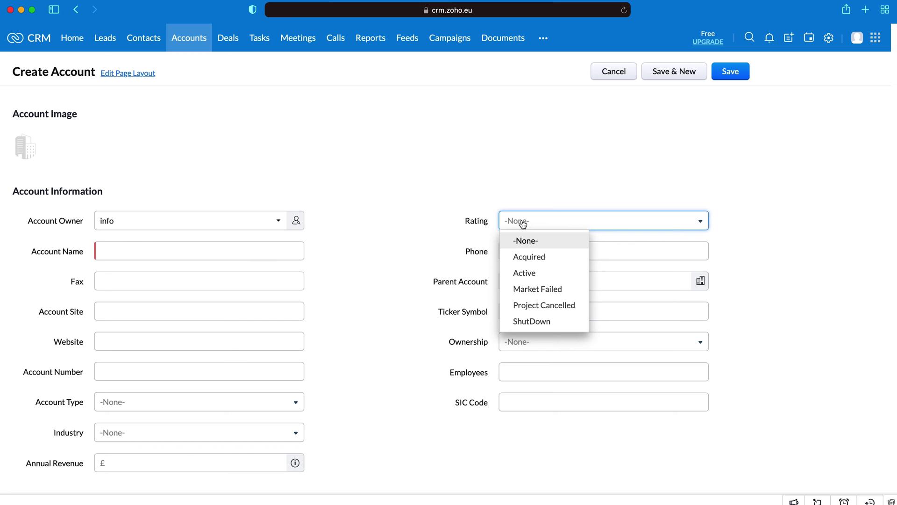
left_click(406, 189)
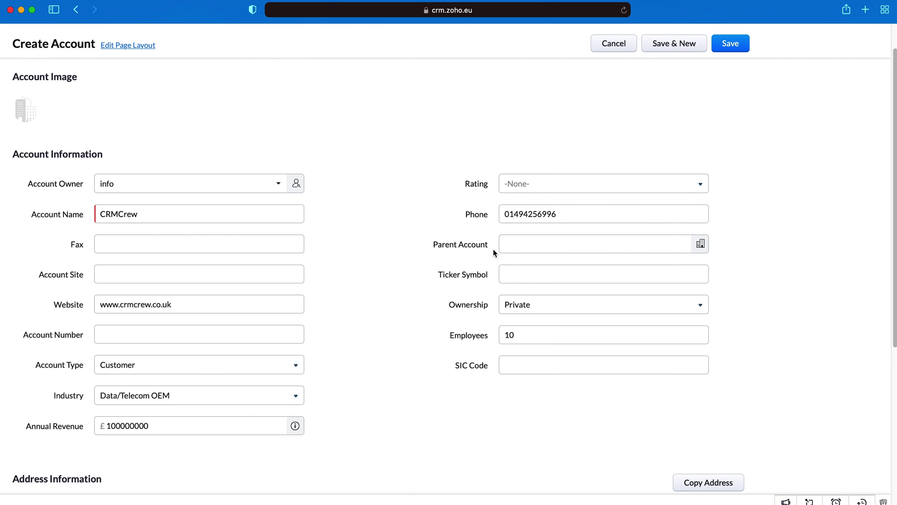
left_click(500, 187)
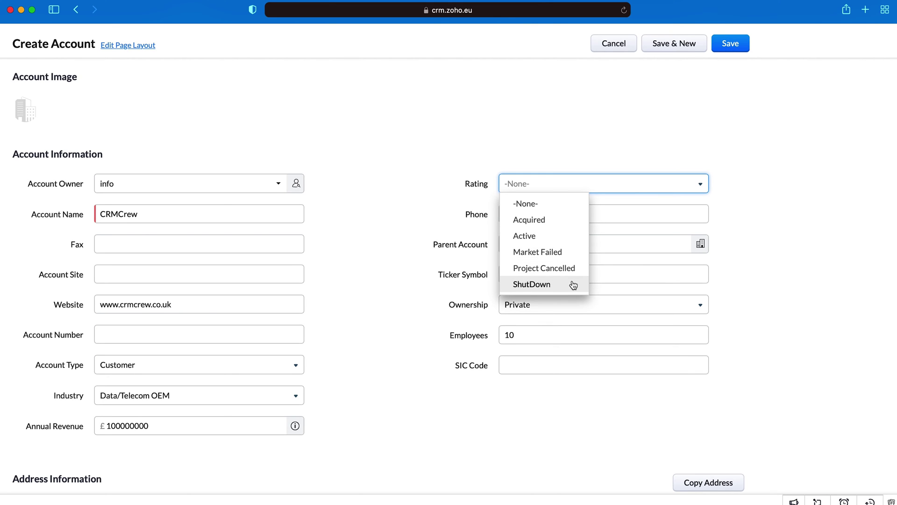
left_click(780, 201)
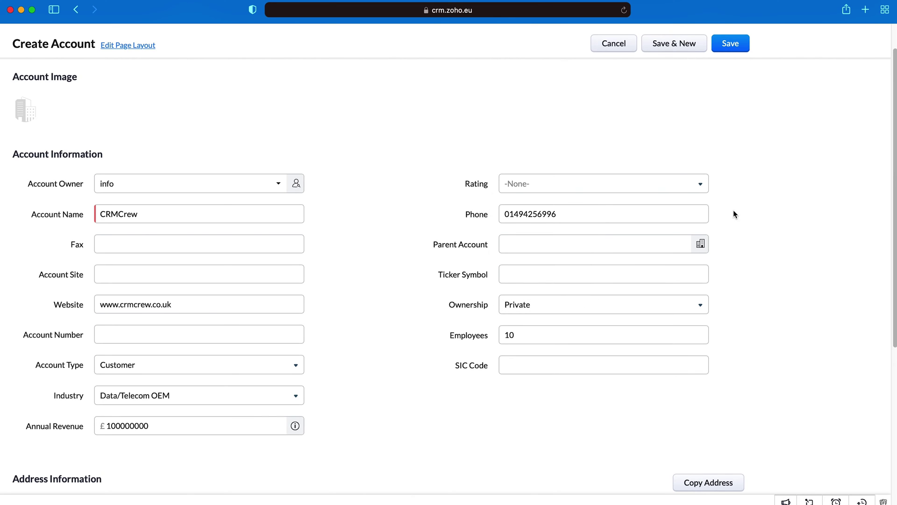
left_click(530, 245)
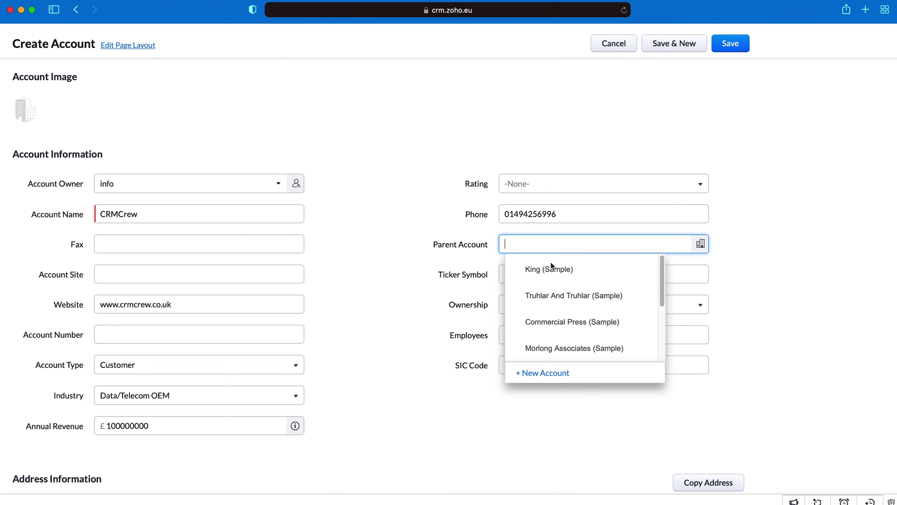
left_click(786, 234)
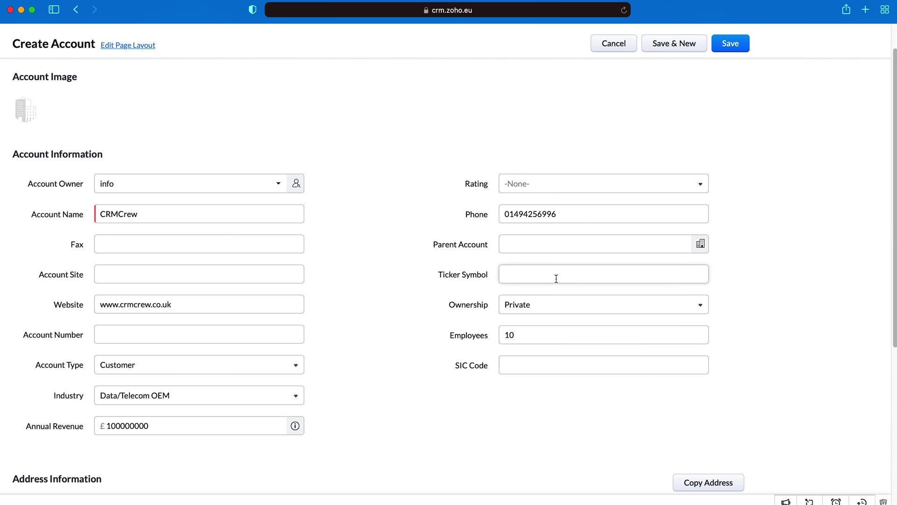
Step: Save the CRMCrew account: website, phone, 10 employees, Data/Telecom OEM, £100,000,000 revenue; show Contacts
left_click(137, 275)
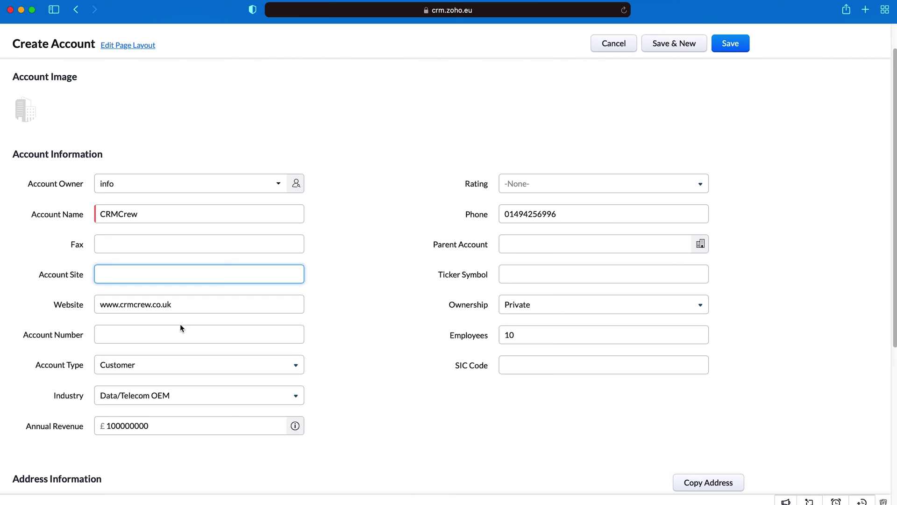
left_click(149, 335)
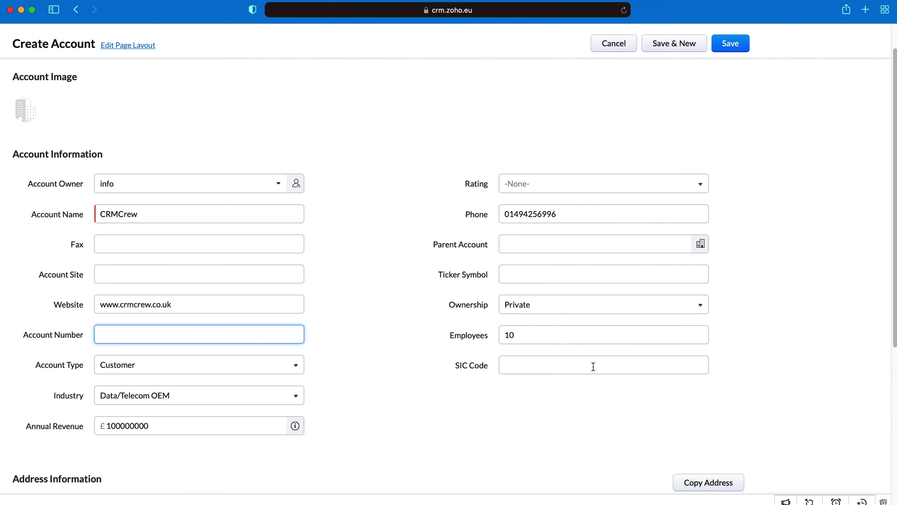
scroll(618, 356, "down", 1)
scroll(618, 356, "down", 8)
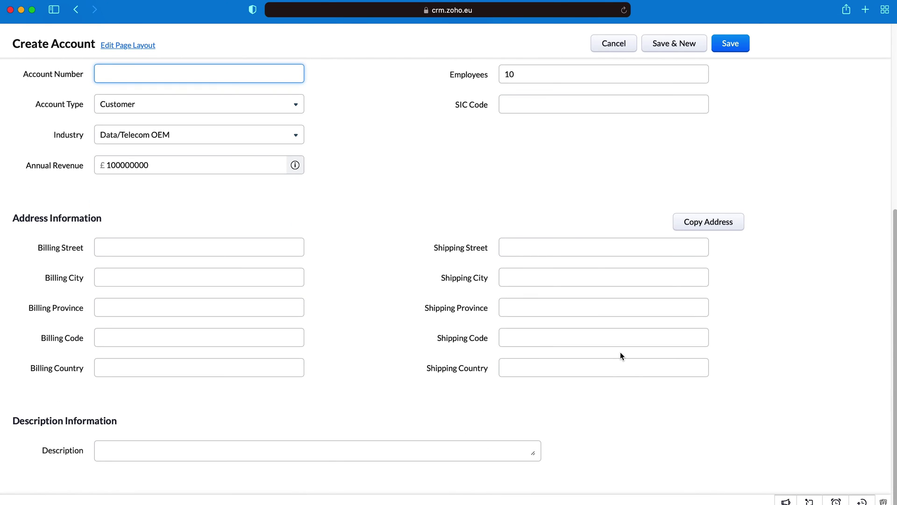
scroll(619, 353, "up", 10)
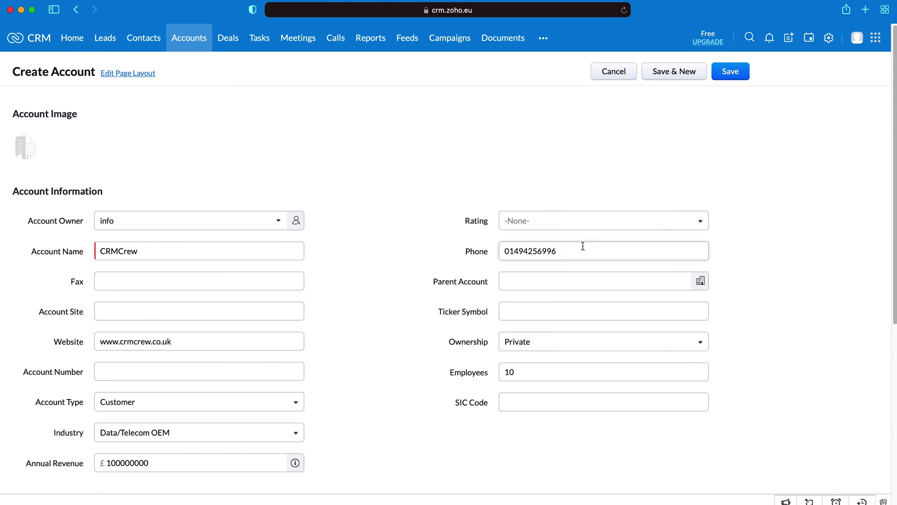
scroll(582, 245, "down", 6)
scroll(582, 245, "up", 4)
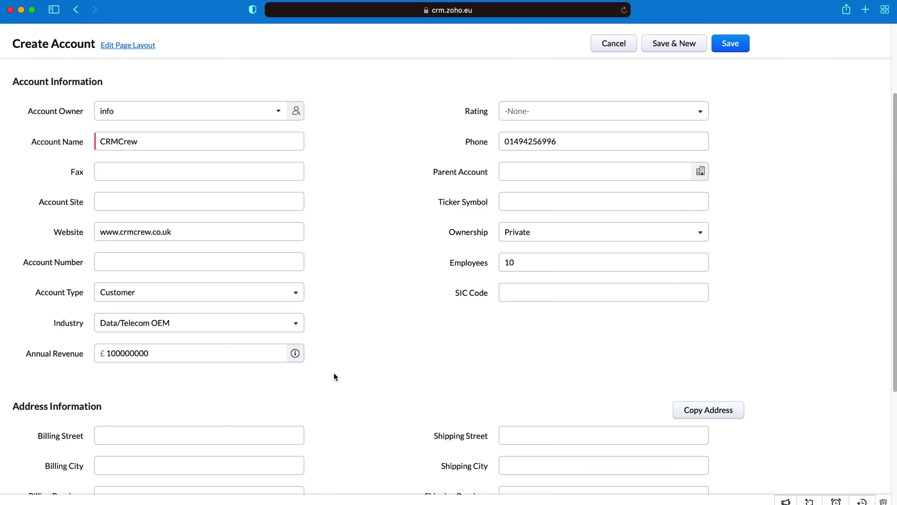
scroll(261, 392, "down", 2)
scroll(210, 349, "down", 3)
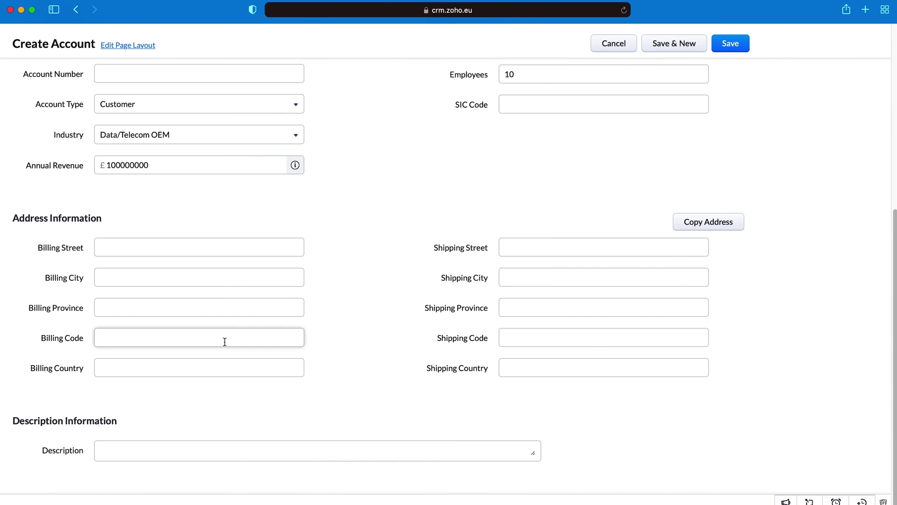
scroll(225, 342, "up", 8)
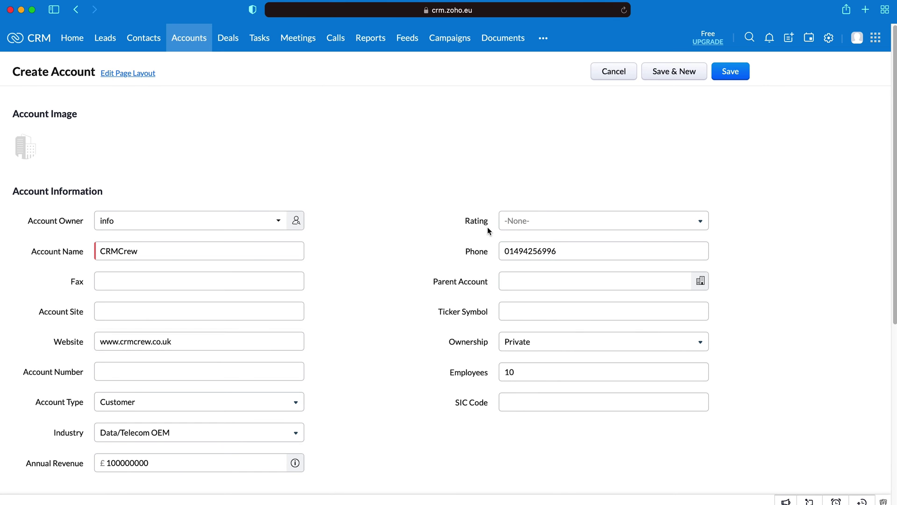
left_click(730, 74)
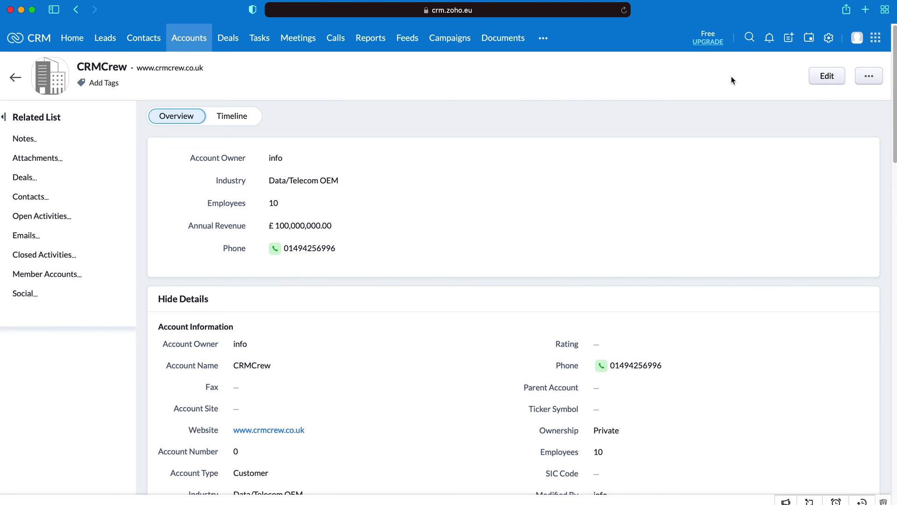
left_click(144, 40)
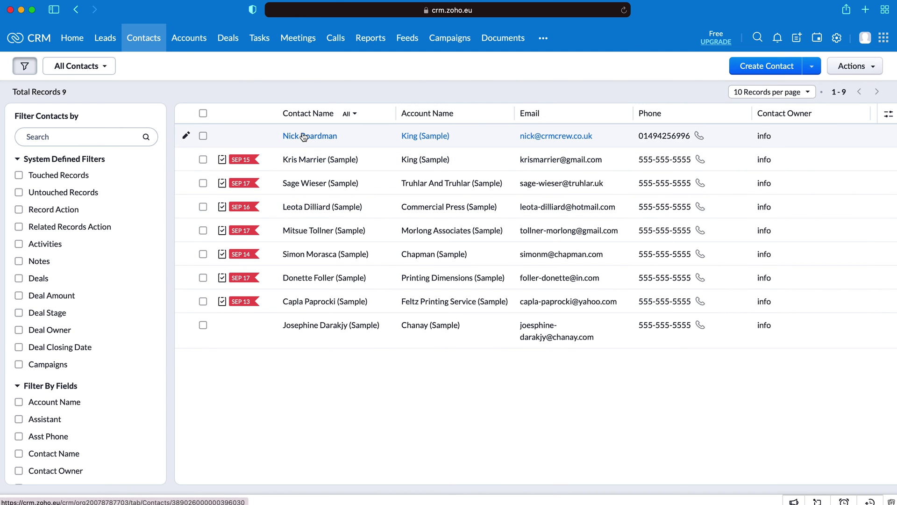
Step: Change the director contact's account from King (Sample) to CRMCrew and return to the contacts list
left_click(304, 137)
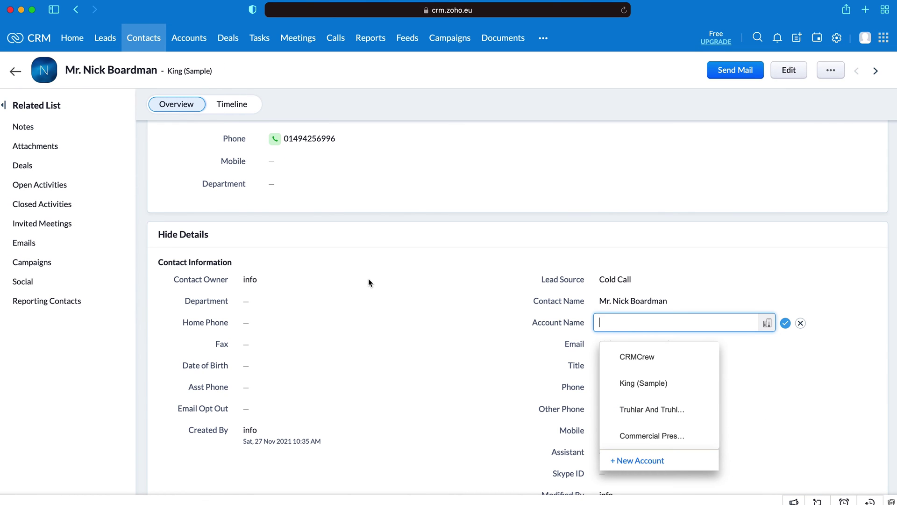
left_click(642, 362)
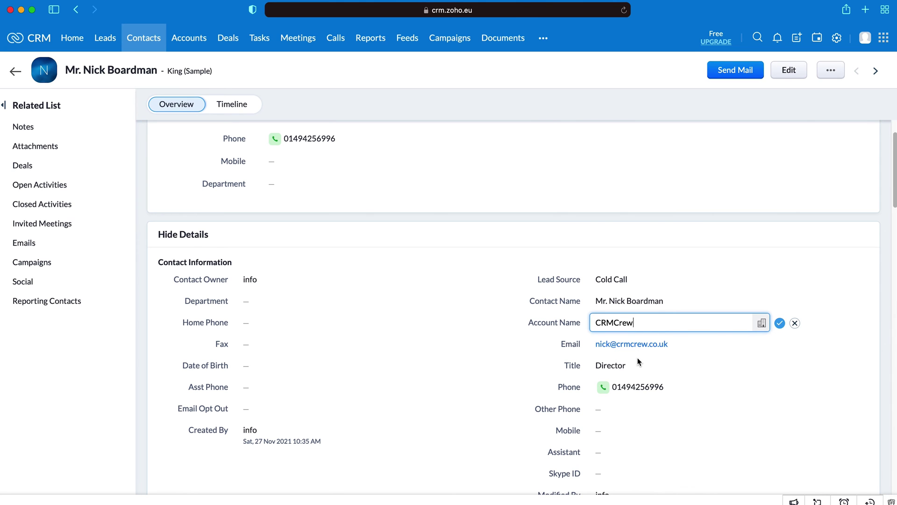
left_click(780, 323)
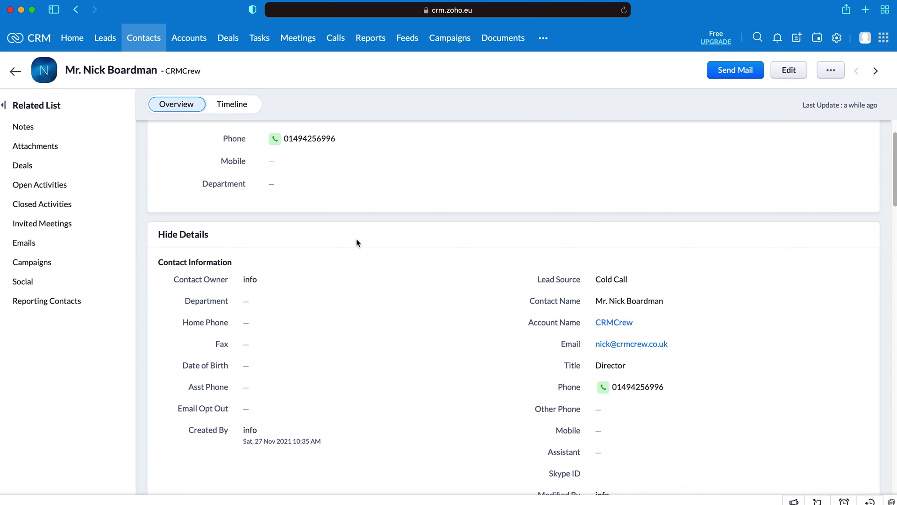
scroll(356, 238, "up", 3)
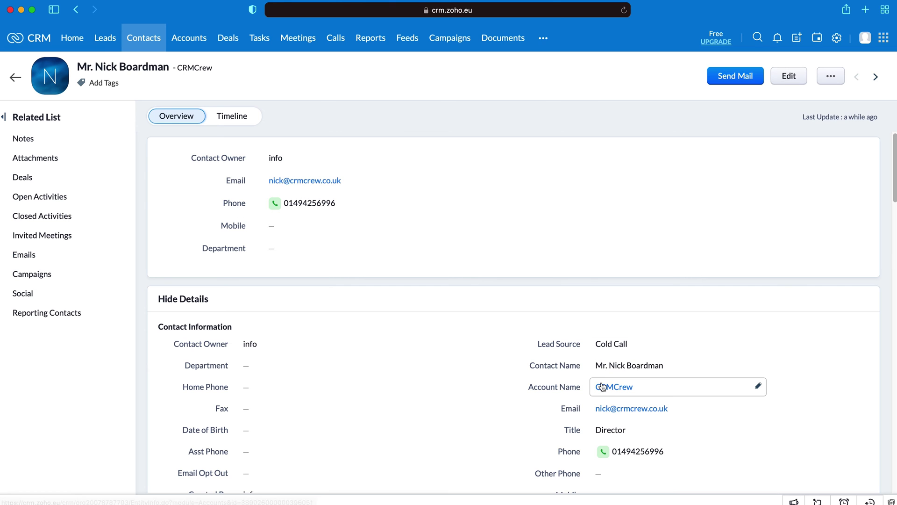
left_click(22, 79)
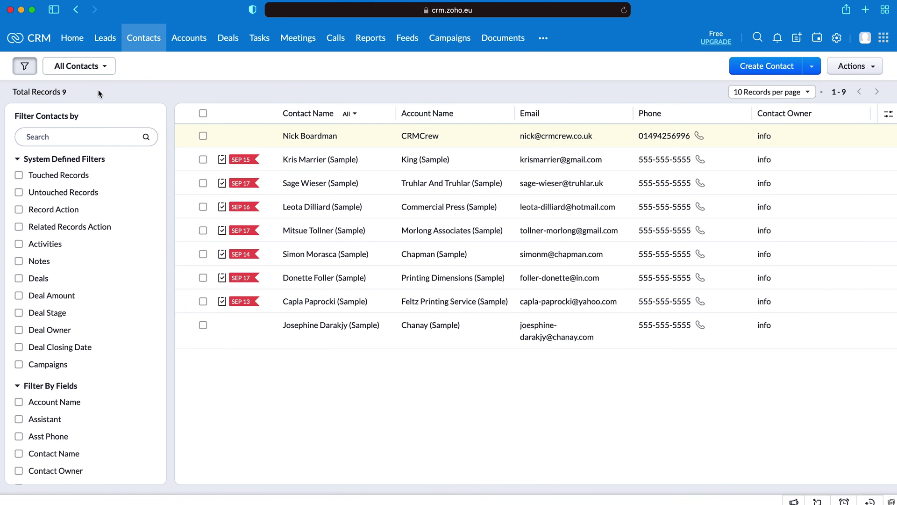
Step: Switch the contacts list to the 1. Test View, which shows just the director contact
left_click(79, 66)
left_click(74, 119)
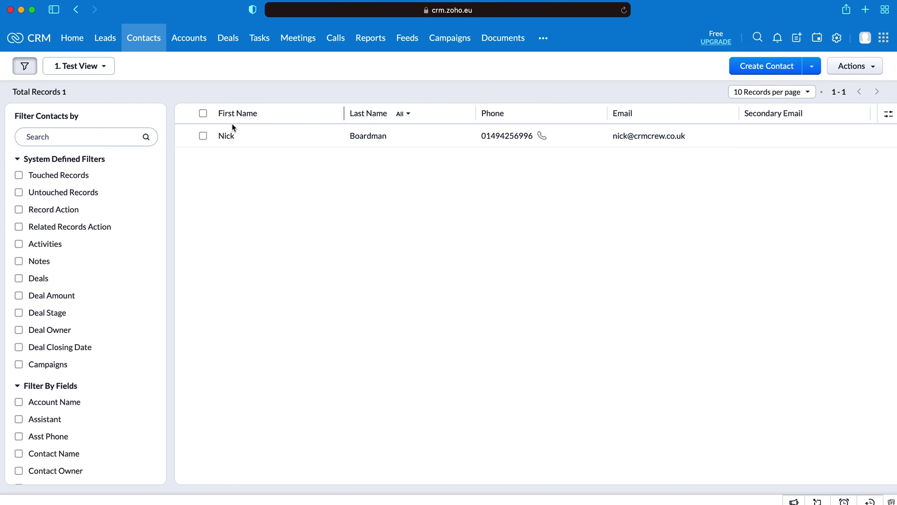
Step: Show the All Deals list with its 8 sample deals
left_click(229, 40)
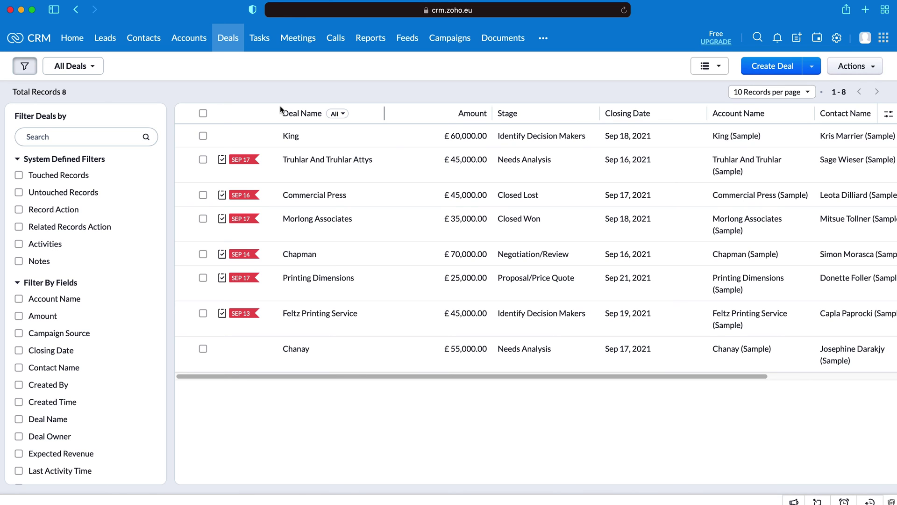
Step: Draft a new deal 'CRMCrew Test' with amount 10000 and closing date 30 November 2021
left_click(758, 70)
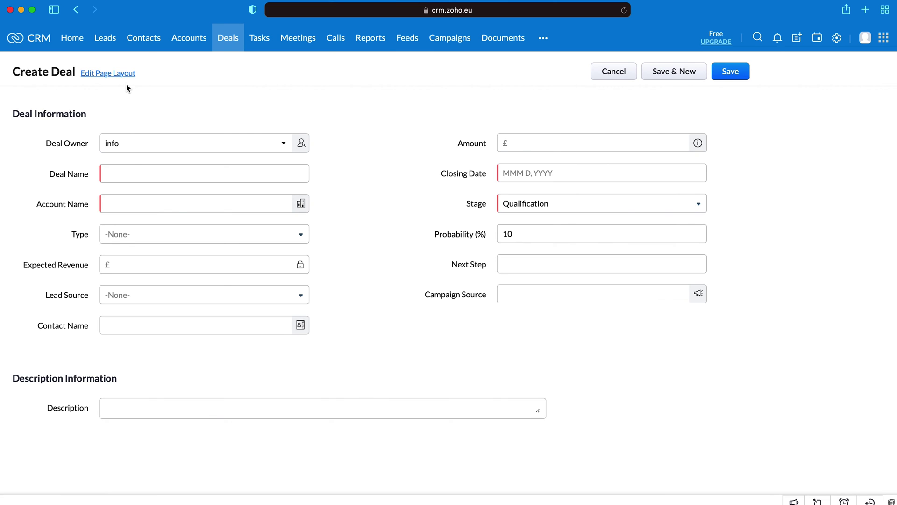
left_click(530, 143)
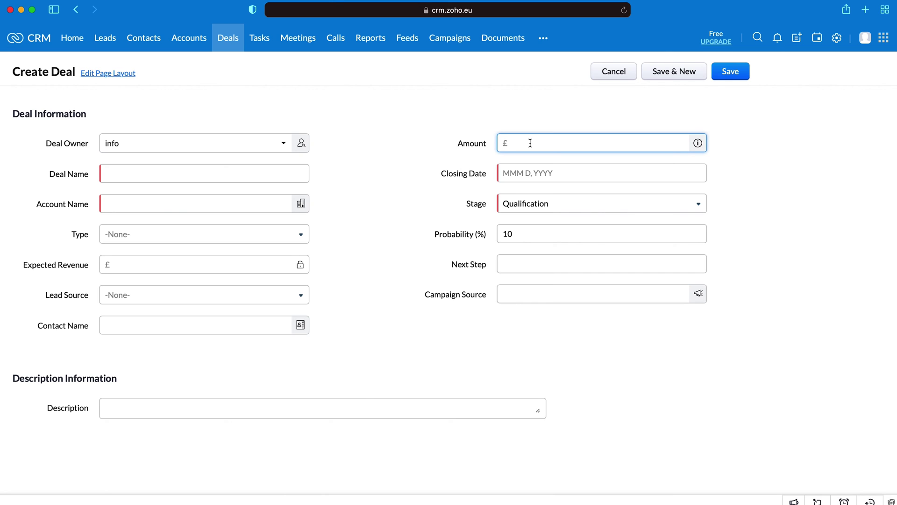
type("10000")
left_click(347, 143)
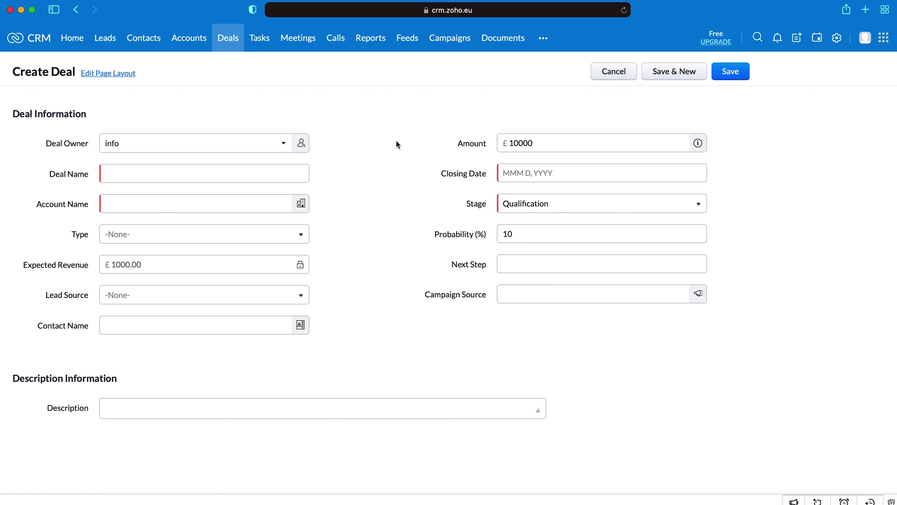
left_click(232, 171)
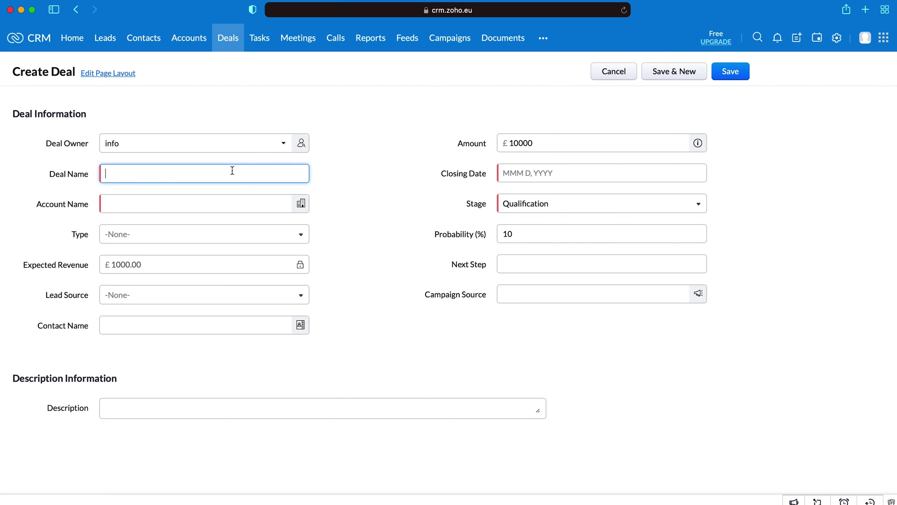
type("CRMCrew Test")
left_click(761, 179)
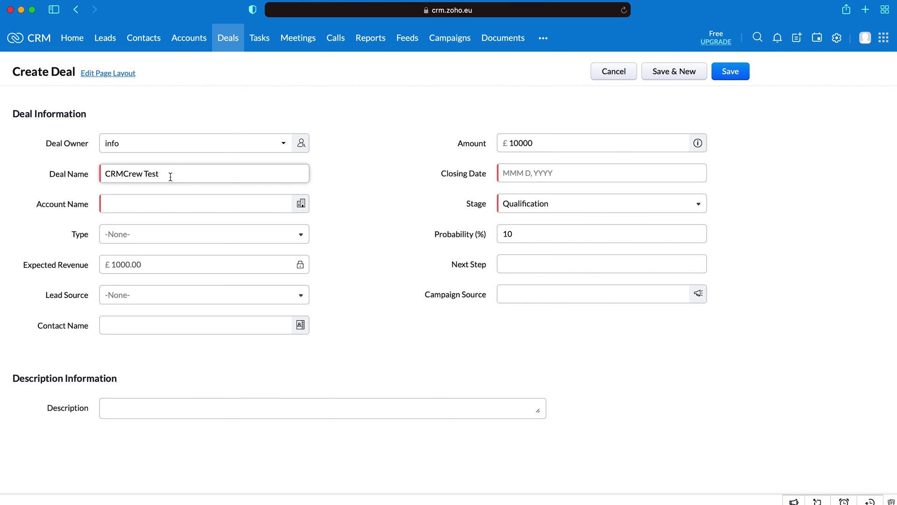
left_click(565, 173)
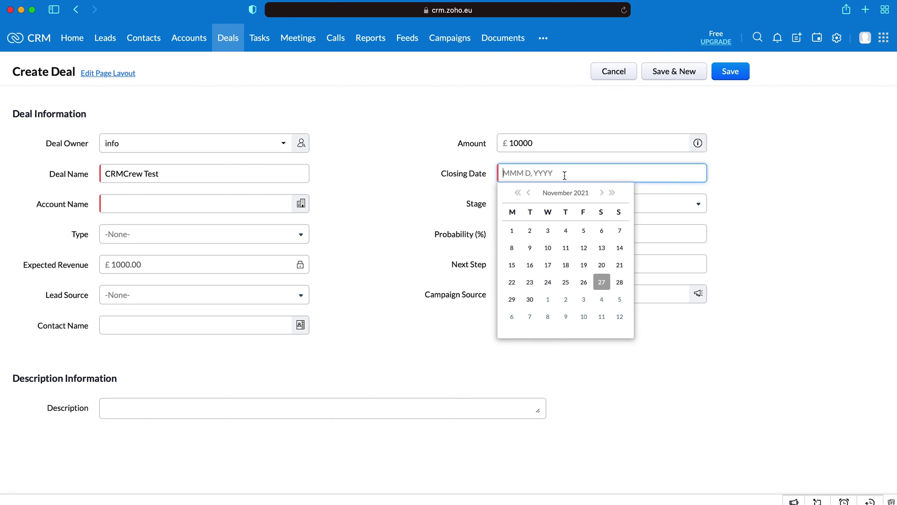
left_click(530, 299)
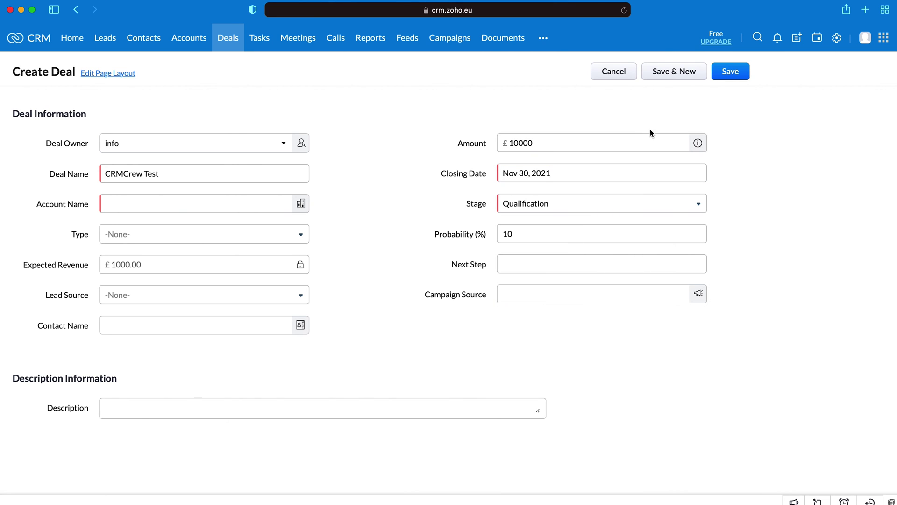
Step: Attach the deal to the CRMCrew account, leaving Stage at Qualification and Type unset
left_click(176, 206)
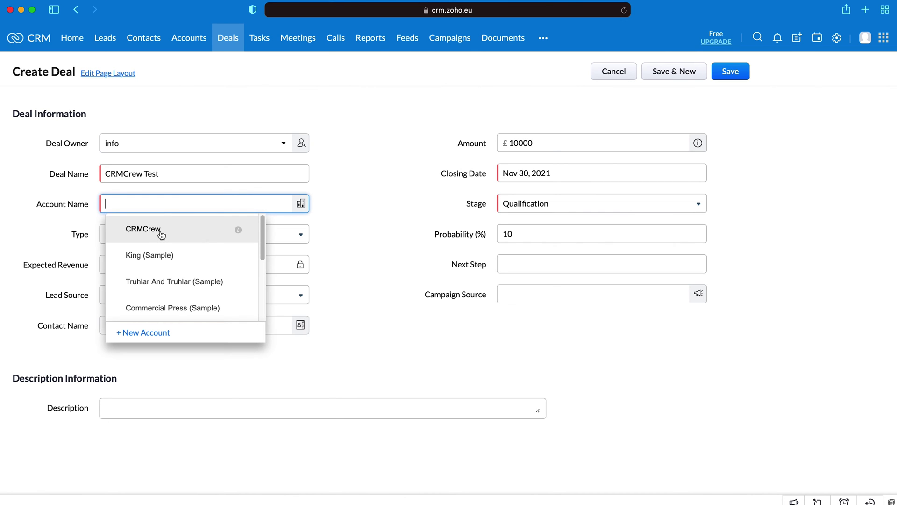
left_click(162, 232)
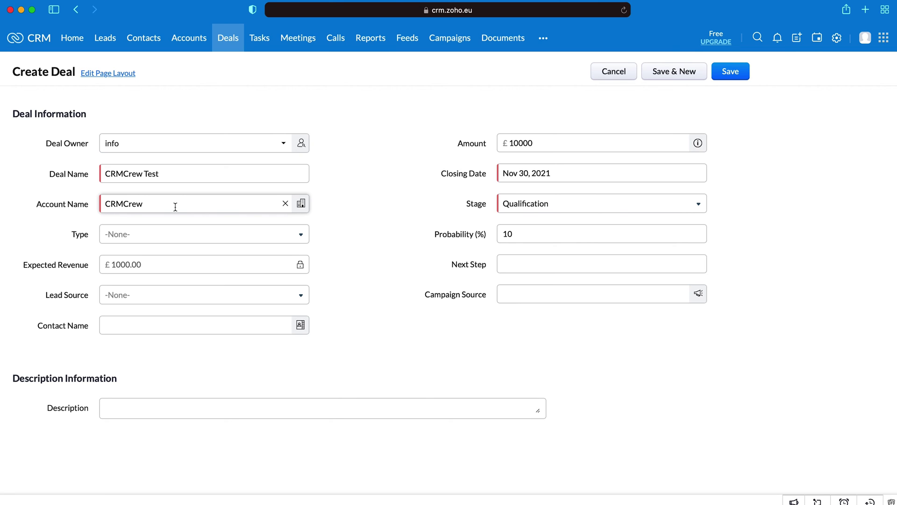
left_click(553, 207)
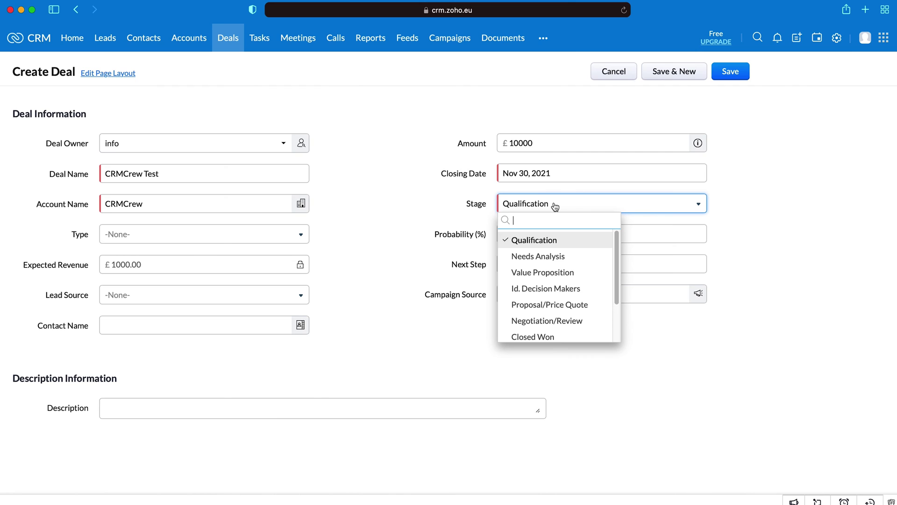
left_click(785, 231)
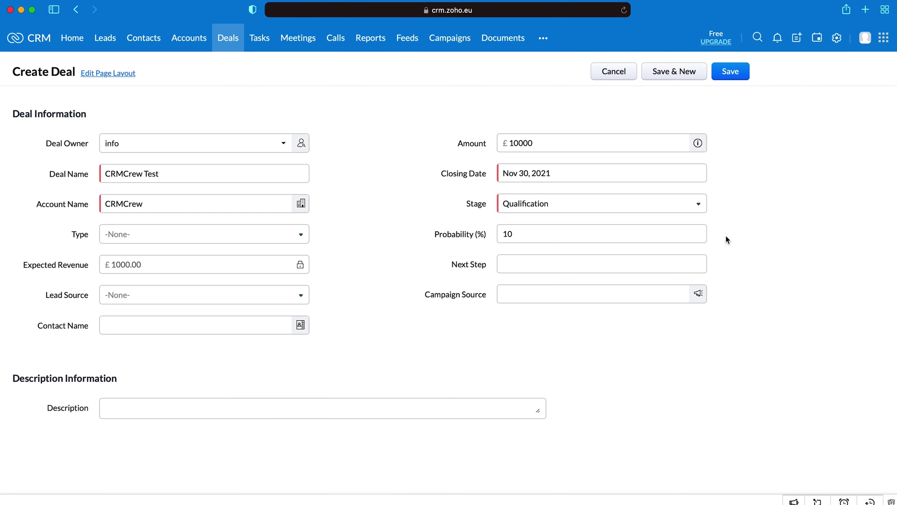
left_click(180, 238)
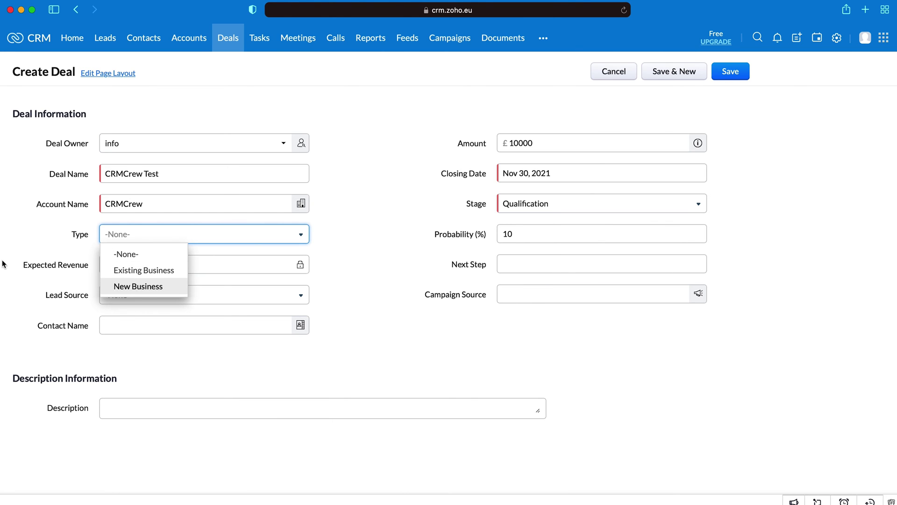
left_click(112, 248)
Step: Settle the stage back on Qualification, link the CRMCrew contact, and save the deal
left_click(518, 205)
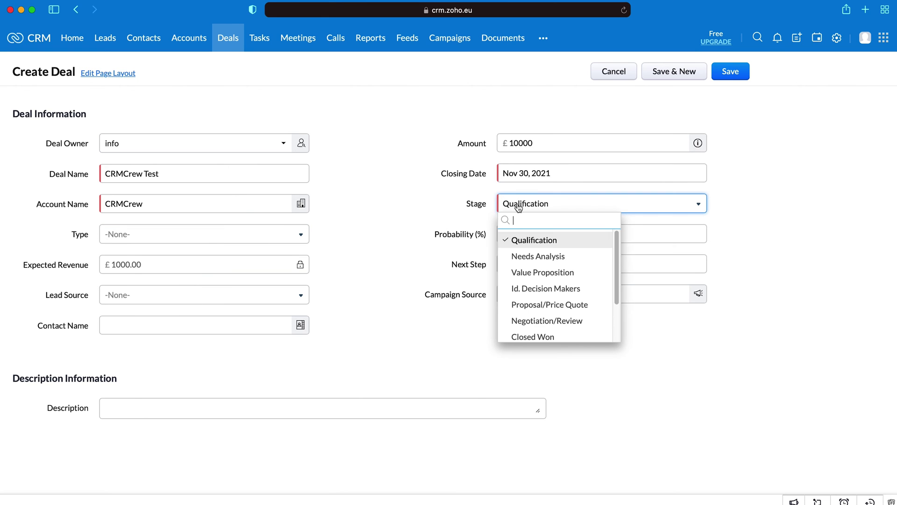
left_click(517, 257)
left_click(563, 206)
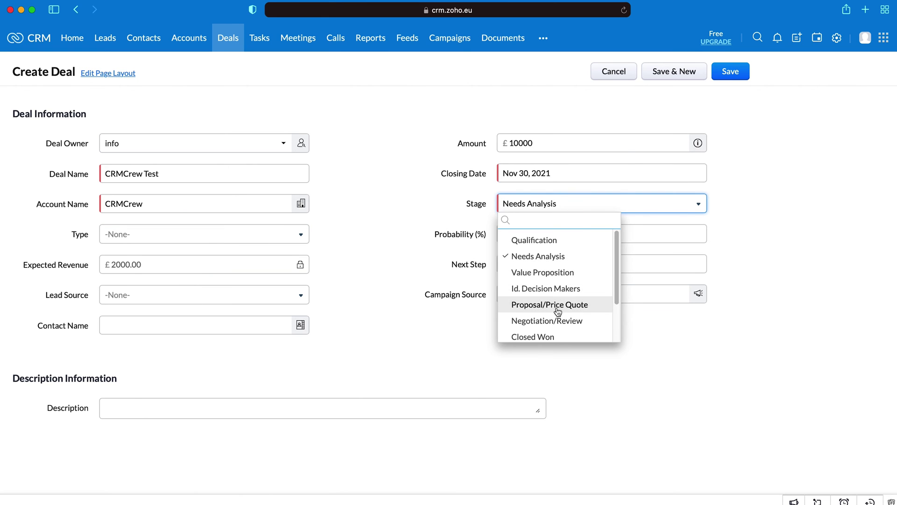
left_click(555, 305)
left_click(552, 206)
left_click(545, 248)
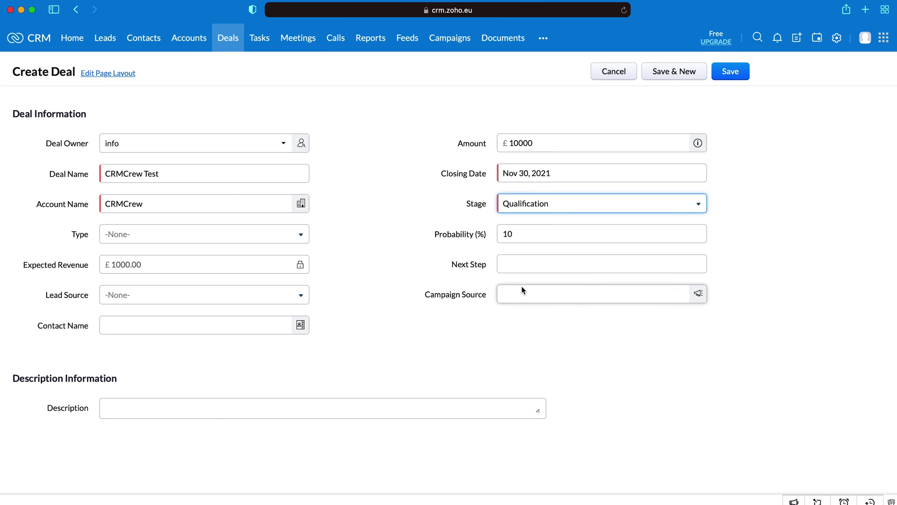
left_click(156, 323)
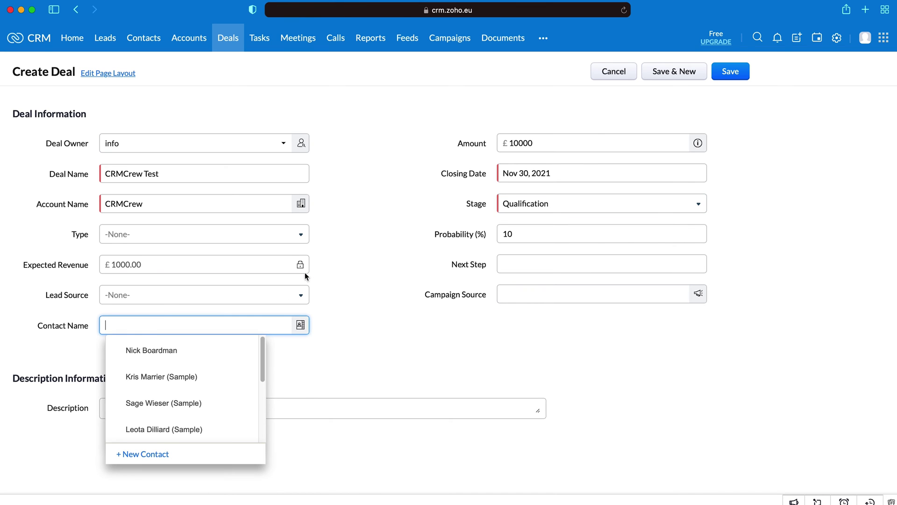
left_click(152, 349)
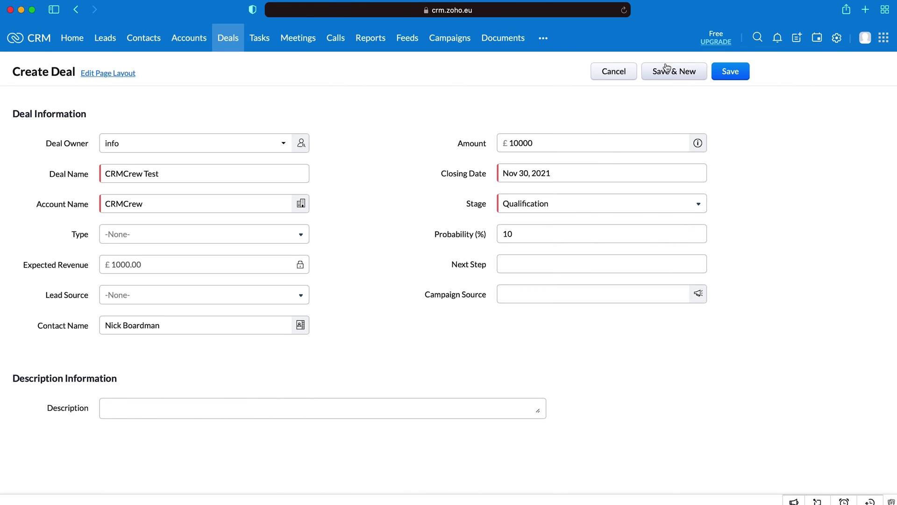
left_click(733, 73)
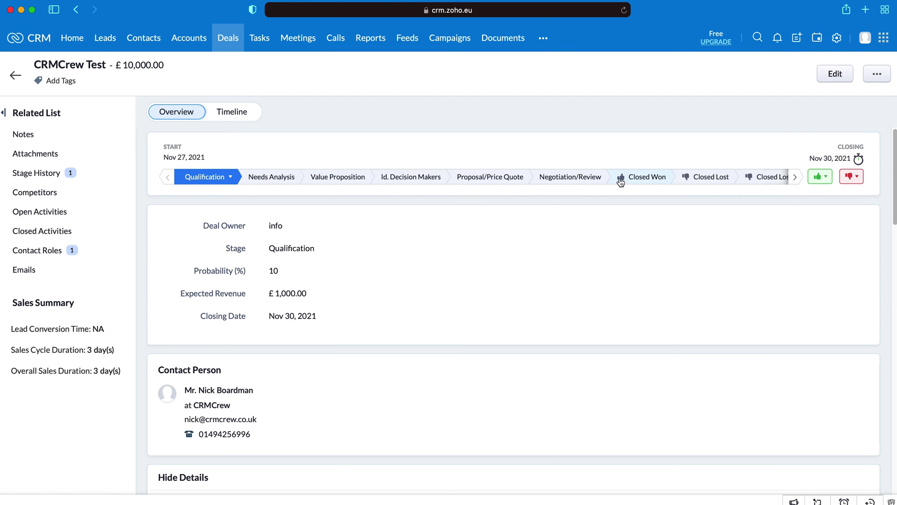
Step: Advance the deal through Value Proposition and Proposal/Price Quote to Negotiation/Review, then choose Closed Won
left_click(339, 181)
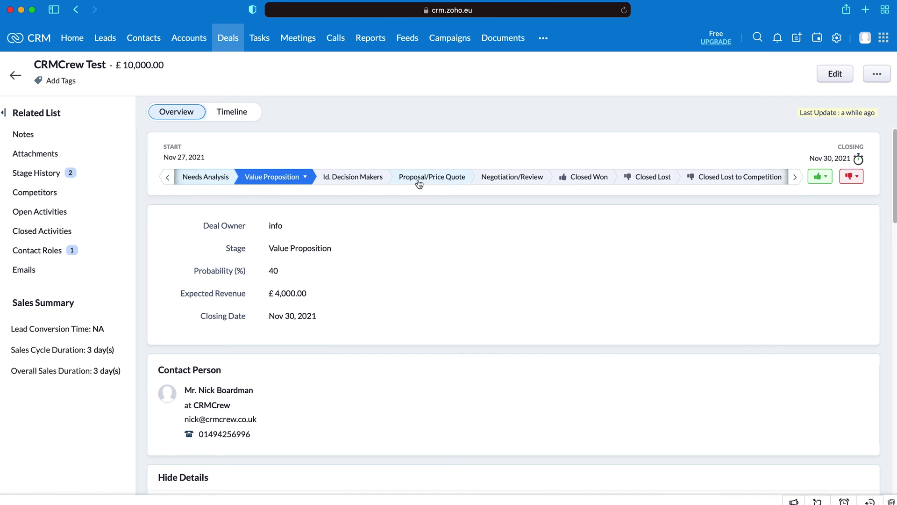
left_click(437, 179)
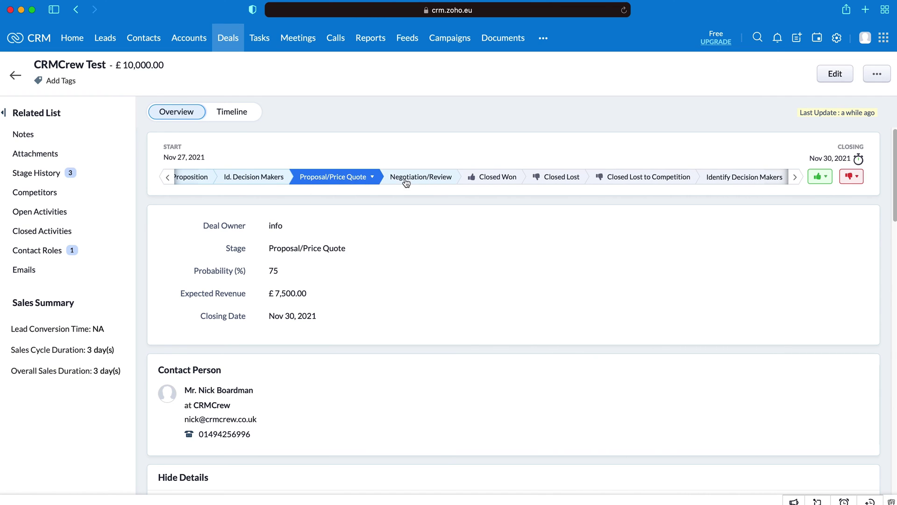
left_click(411, 181)
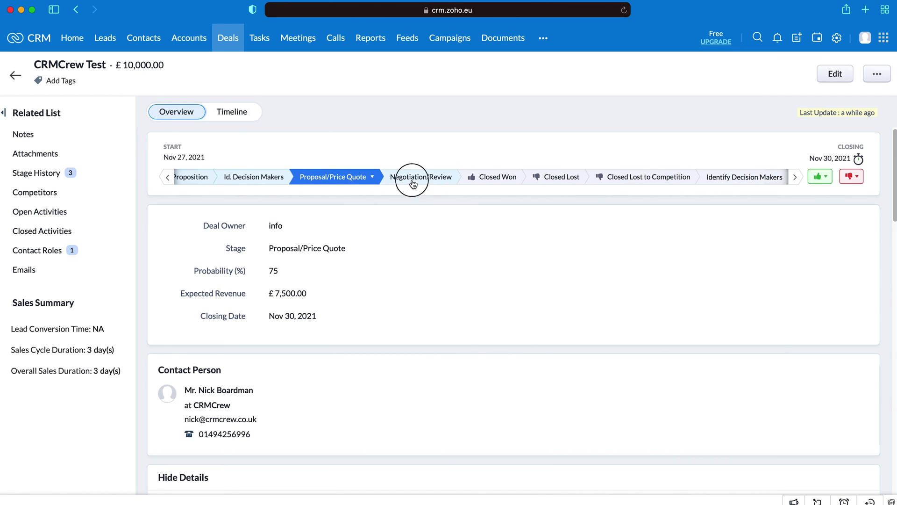
left_click(498, 182)
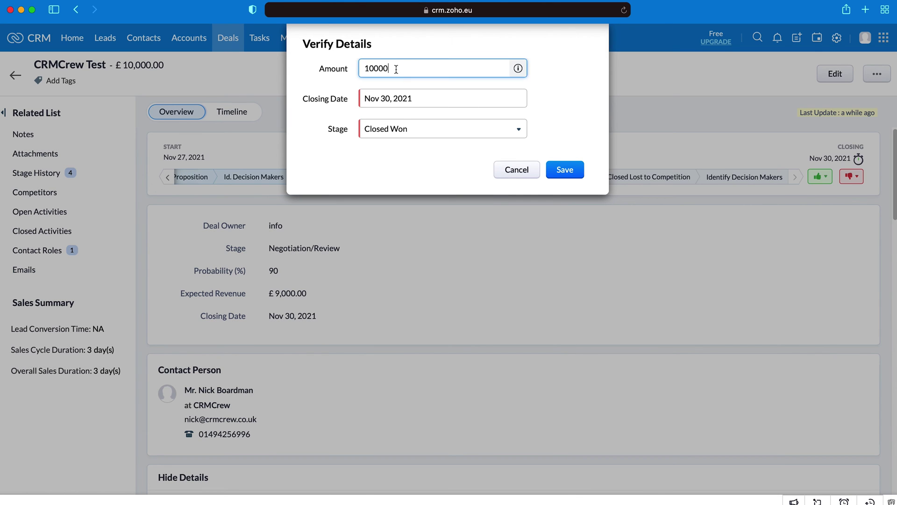
Step: Confirm Closed Won, then switch the CRMCrew Test deal to Closed Lost and confirm
left_click(394, 98)
left_click(330, 139)
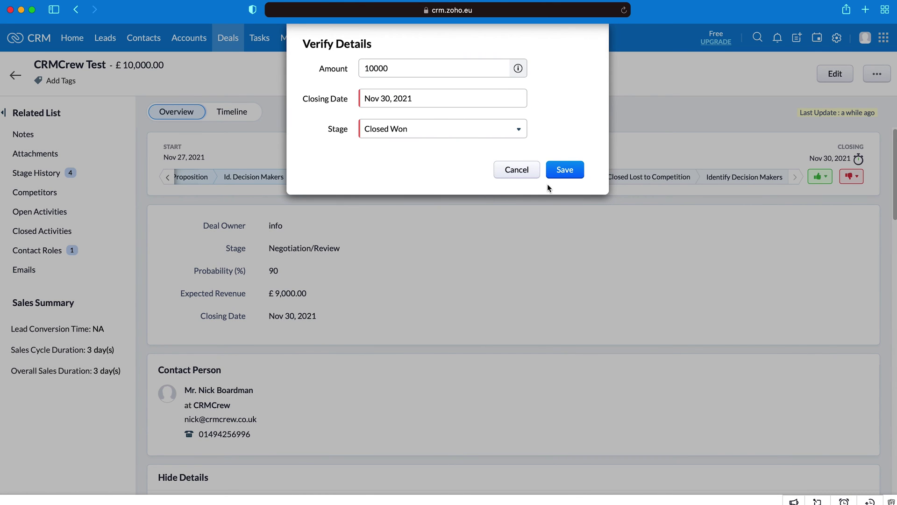
left_click(565, 170)
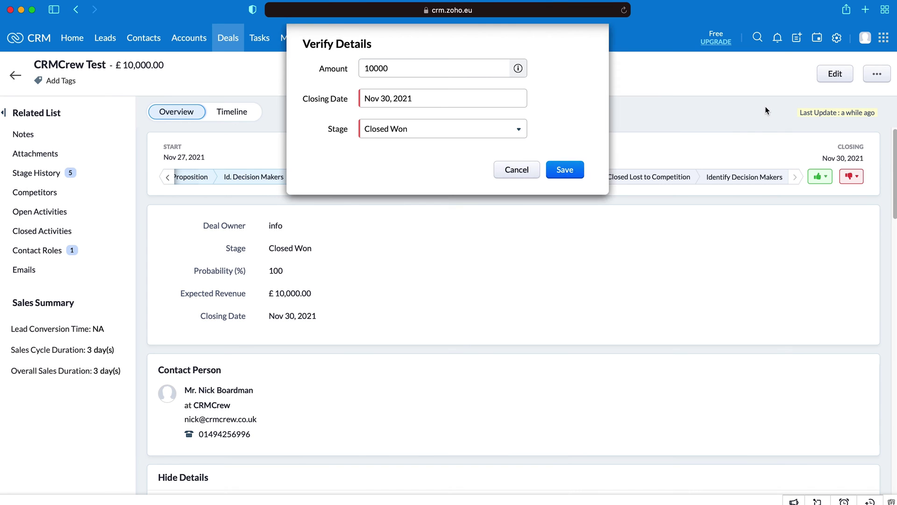
left_click(566, 181)
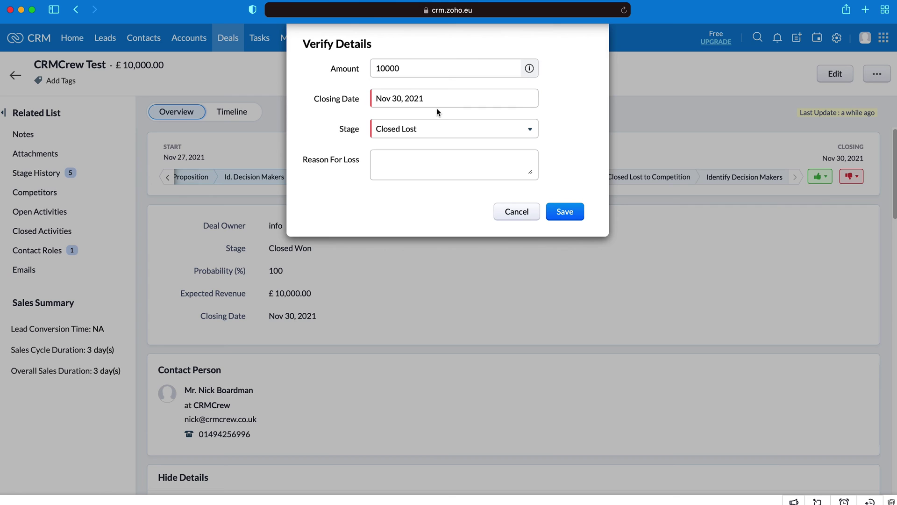
left_click(439, 155)
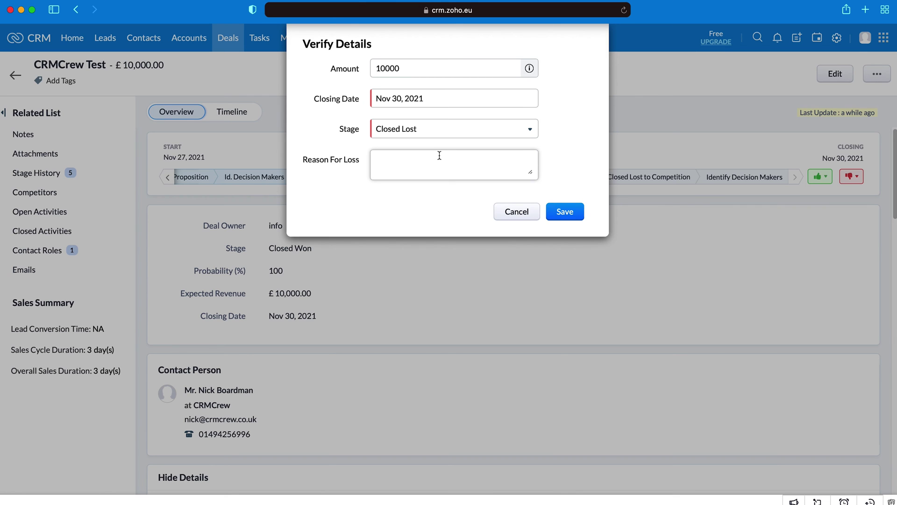
left_click(563, 214)
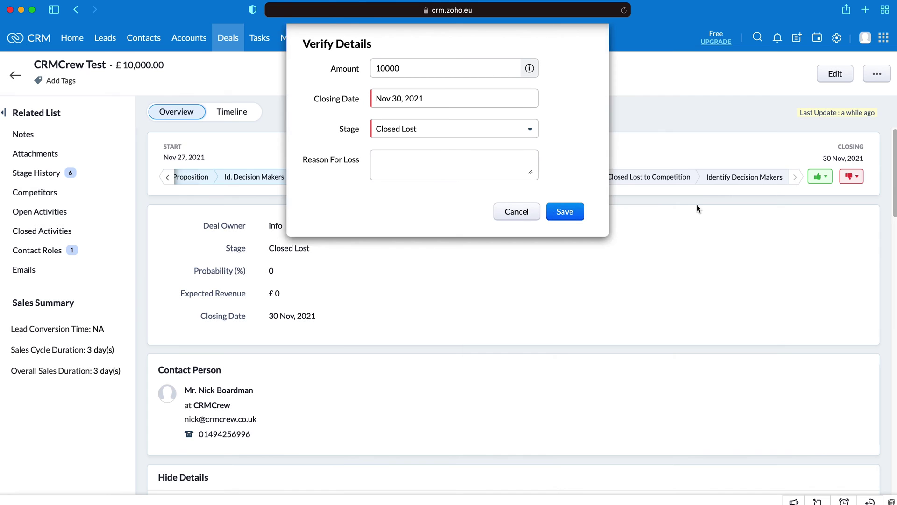
Step: Return to the All Deals list, now 9 records, and open the view choices
scroll(584, 177, "down", 5)
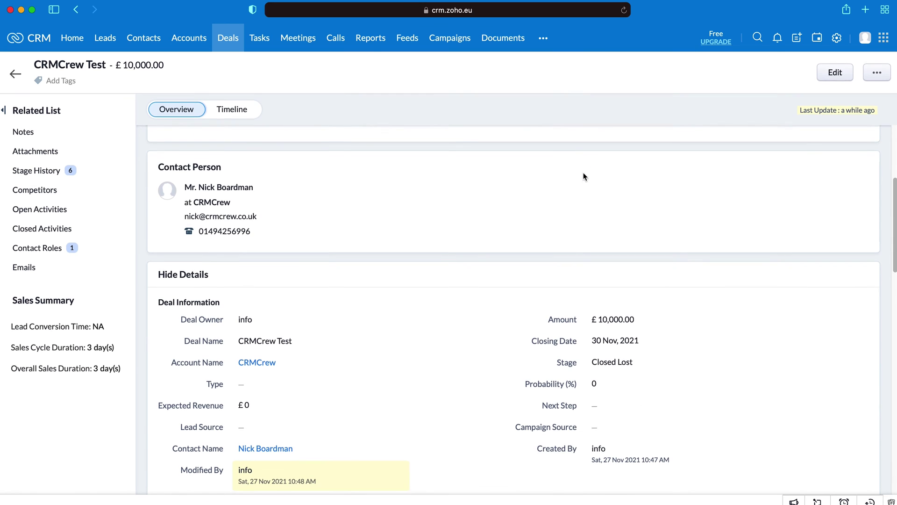
scroll(591, 207, "up", 5)
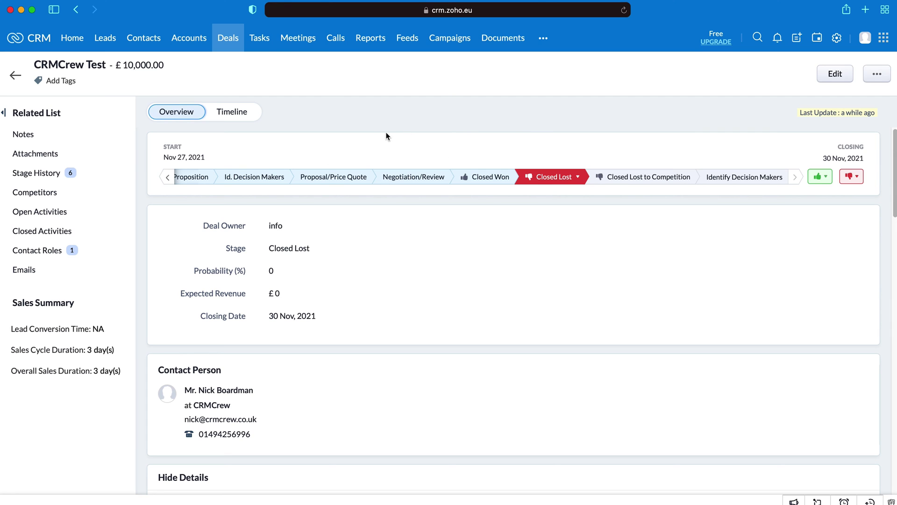
left_click(17, 76)
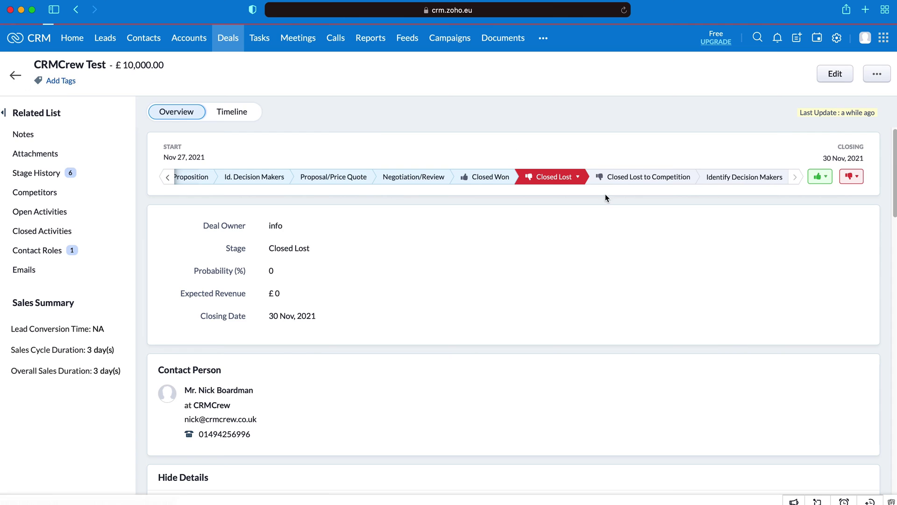
left_click(715, 67)
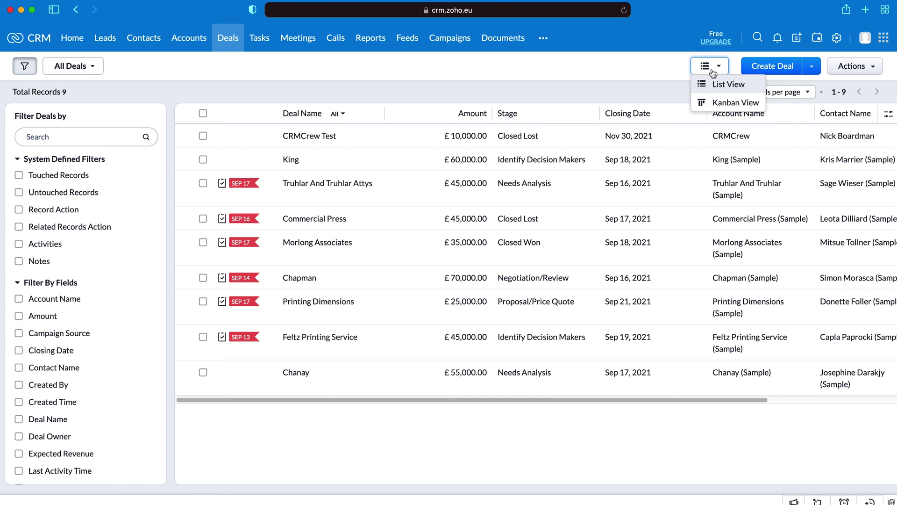
Step: Show the deals as a Kanban stage board and drag the Truhlar deal into Qualification
left_click(601, 86)
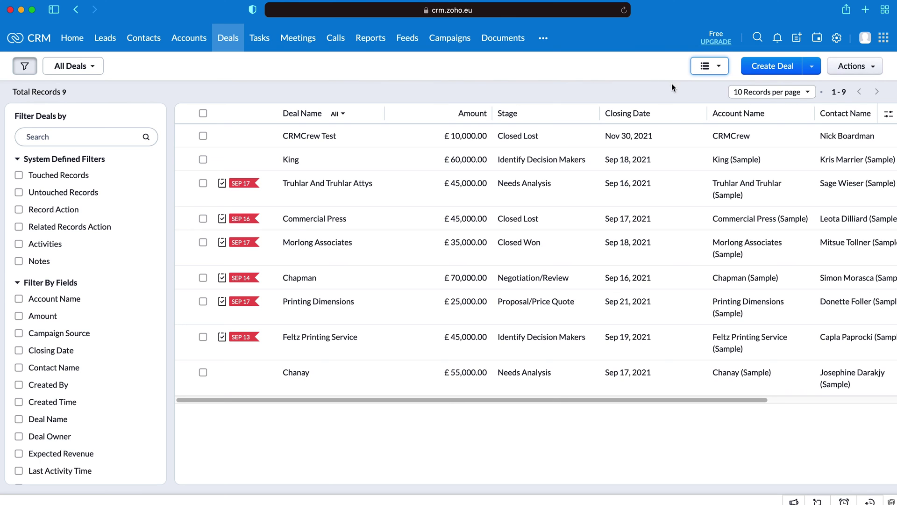
left_click(720, 66)
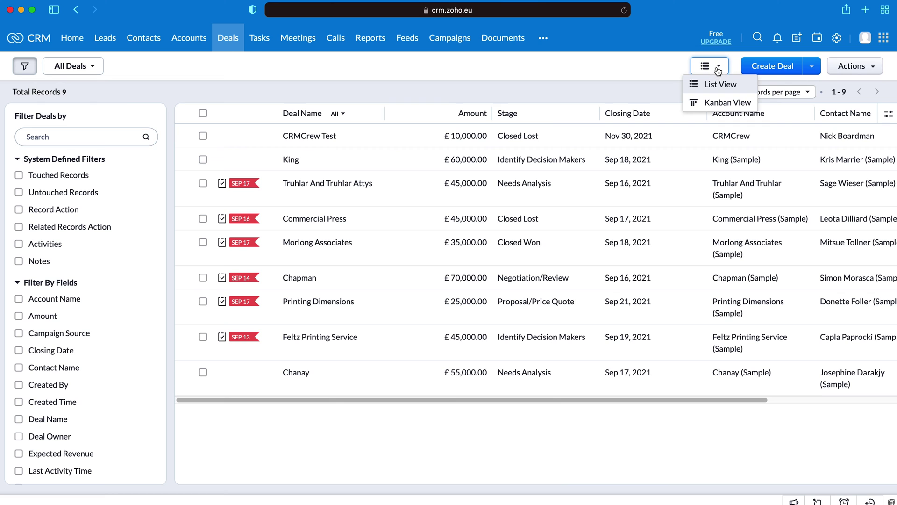
left_click(723, 102)
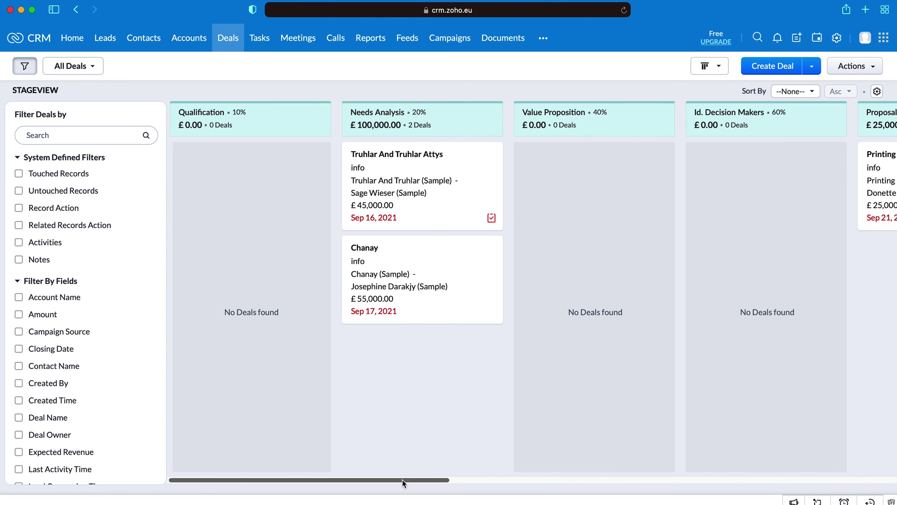
left_click_drag(403, 480, 178, 473)
left_click_drag(423, 200, 276, 217)
Step: Shuffle the Chanay and Truhlar cards between stages, finally leaving Chanay in Value Proposition
left_click_drag(468, 196, 580, 212)
left_click_drag(286, 185, 627, 276)
left_click_drag(575, 206, 721, 213)
left_click_drag(571, 205, 412, 210)
left_click_drag(714, 196, 404, 288)
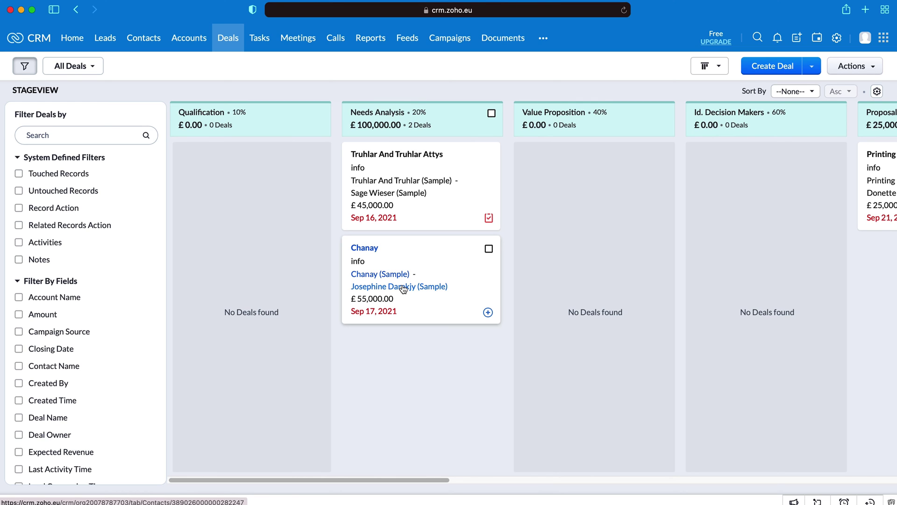
left_click_drag(423, 174, 575, 201)
left_click_drag(248, 205, 392, 213)
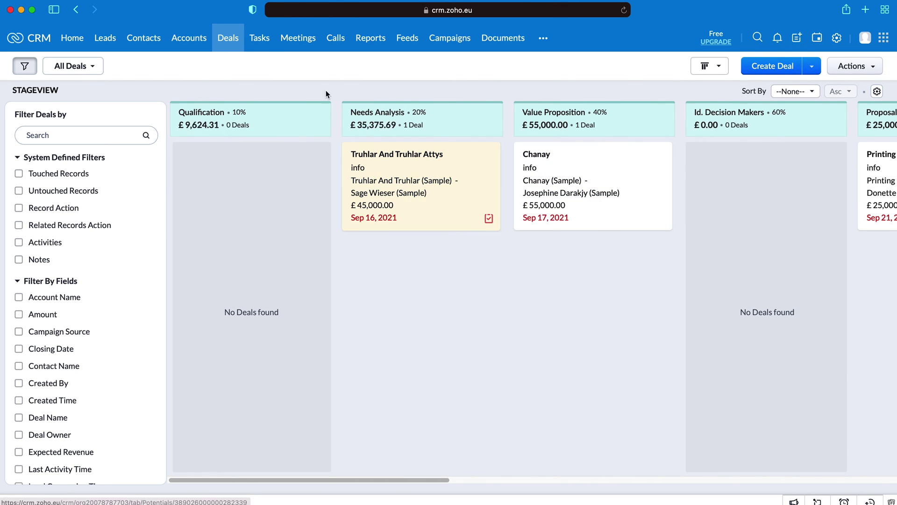
left_click(260, 39)
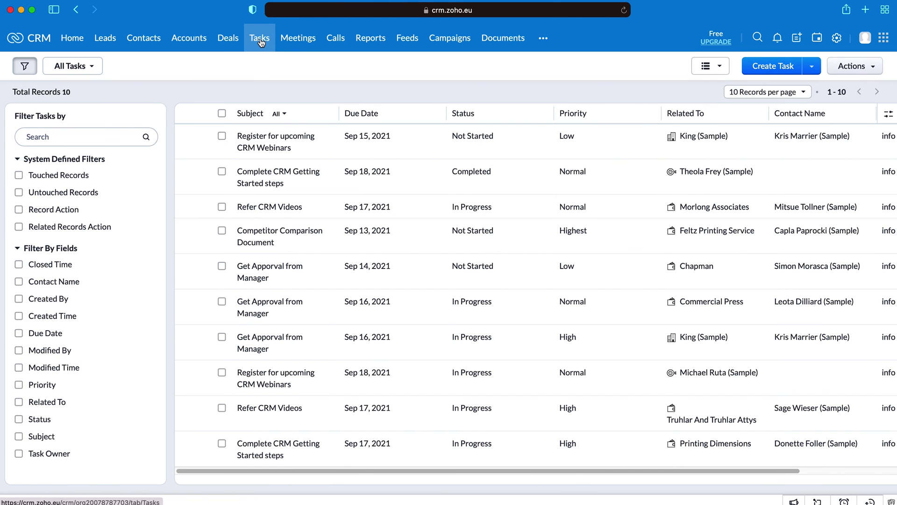
Step: Show the tasks as a board grouped by Customers, Open Deals, Leads/Contacts and Others
left_click(711, 66)
left_click(711, 102)
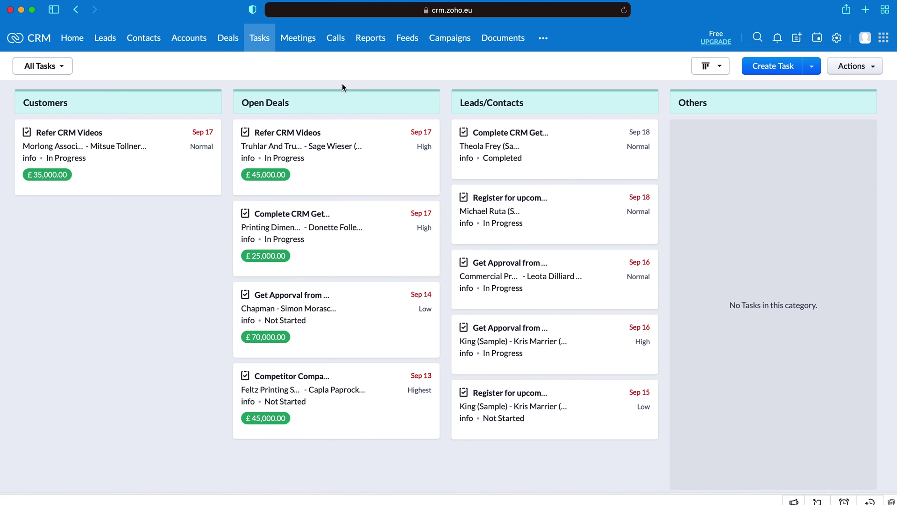
left_click(44, 66)
left_click(51, 70)
Step: Glance at the Meetings and Calls lists, then return to Tasks and start a new task
left_click(296, 39)
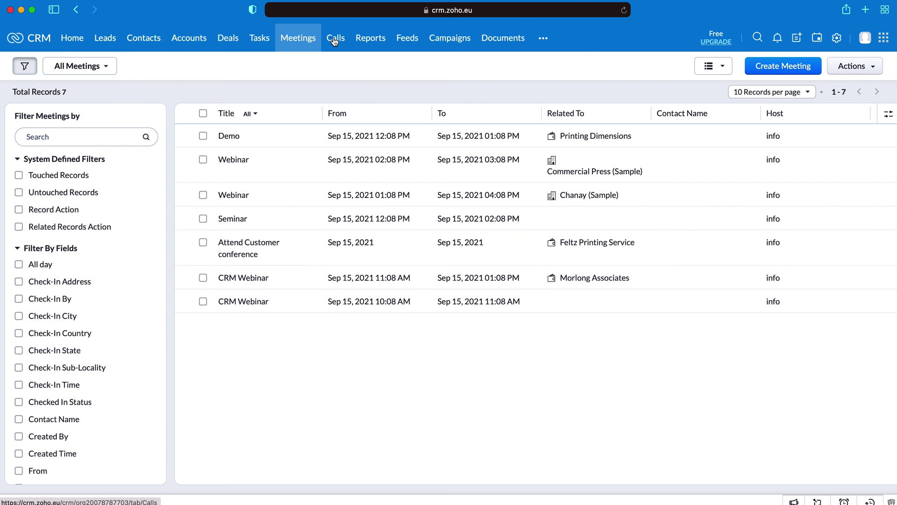
left_click(334, 38)
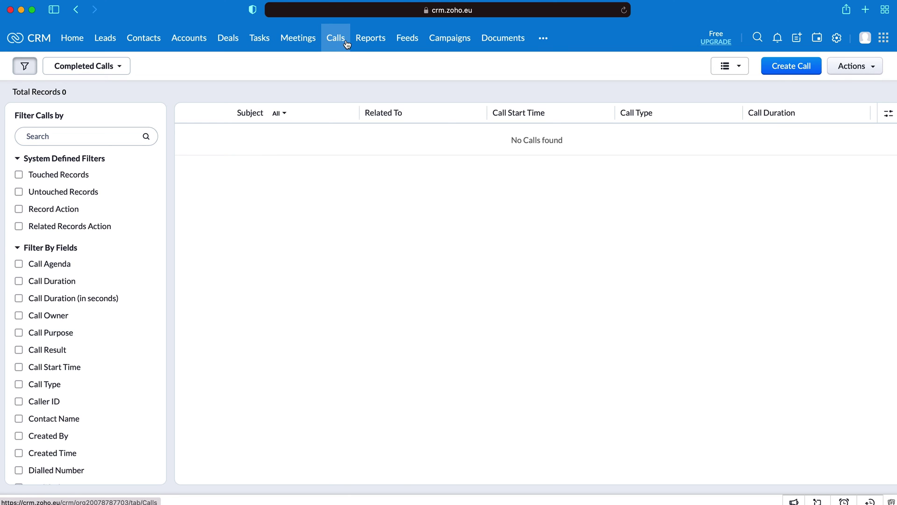
left_click(252, 38)
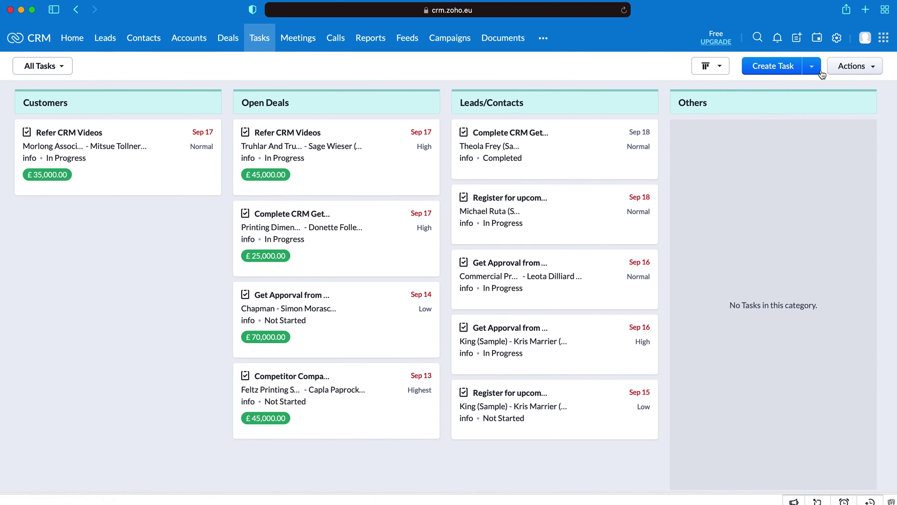
left_click(773, 66)
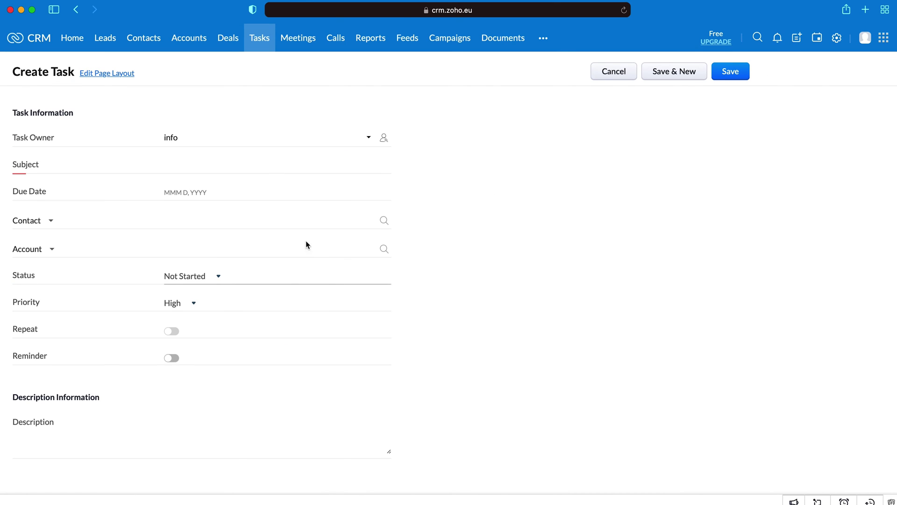
Step: Start a new task with subject 'Test Email' due Nov 30, 2021
left_click(216, 162)
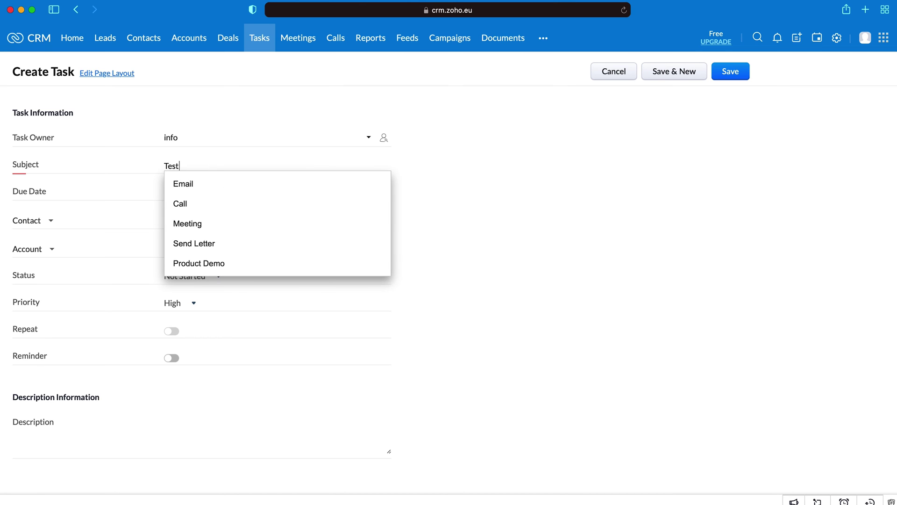
type("Test Email")
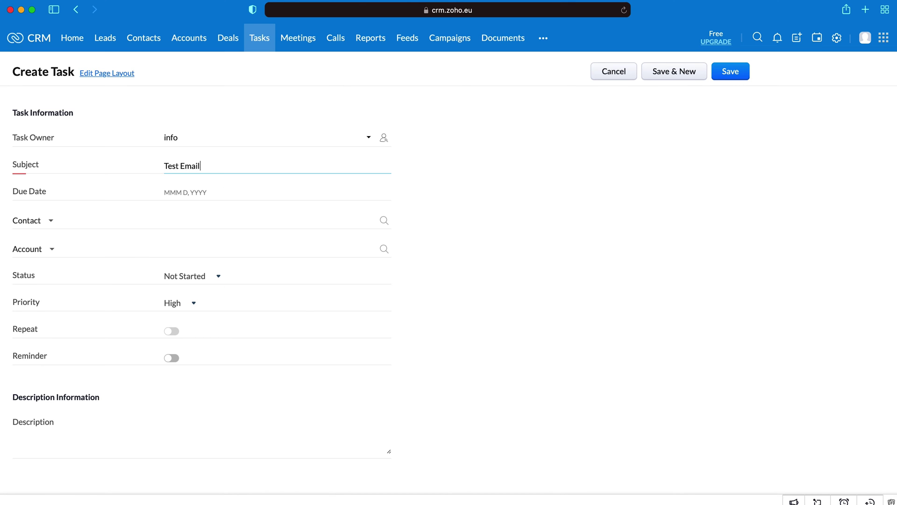
key("Tab")
left_click(191, 311)
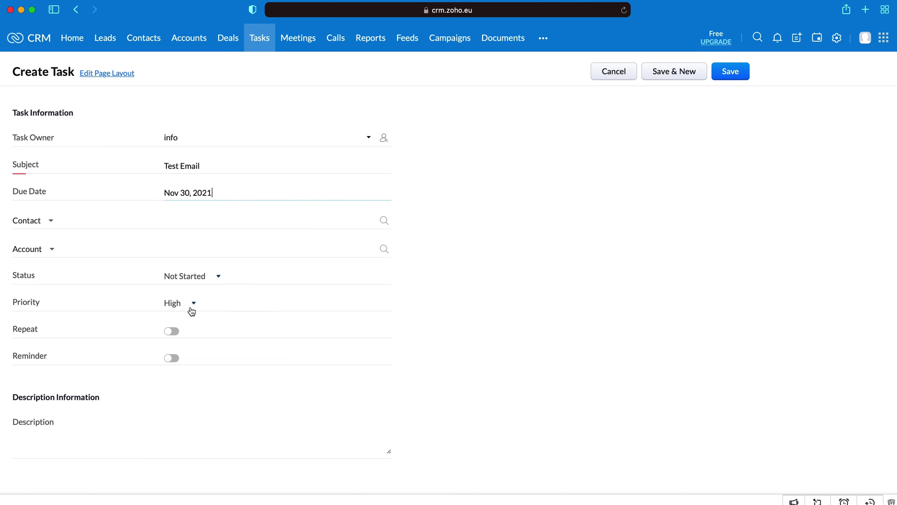
Step: Link the task to the CRMCrew contact and keep its status Not Started
left_click(203, 218)
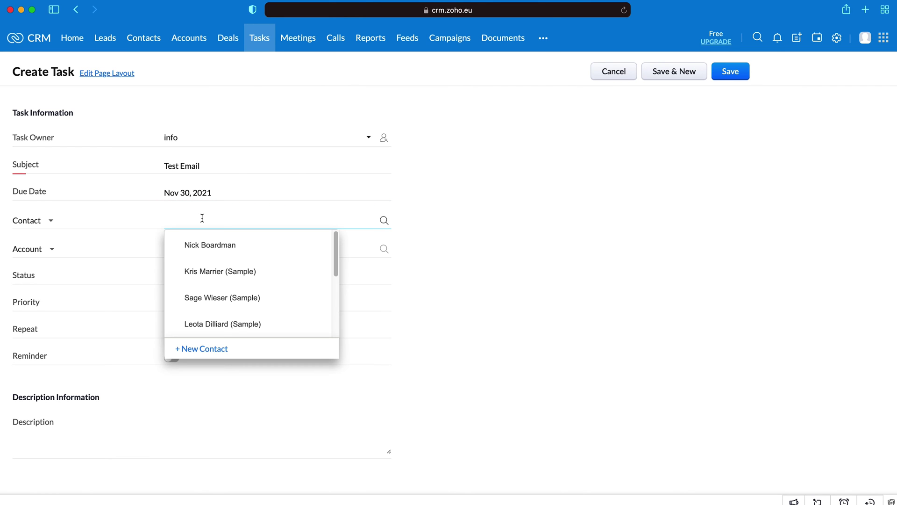
left_click(191, 244)
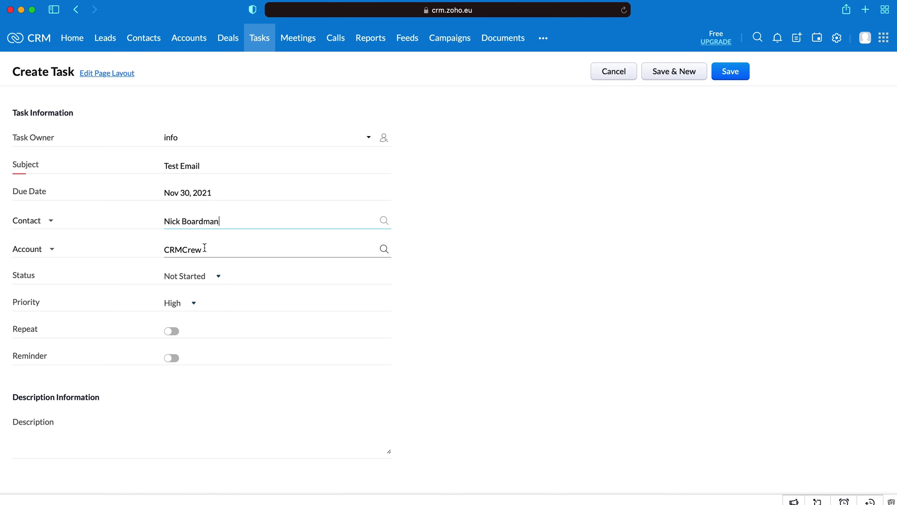
left_click(209, 279)
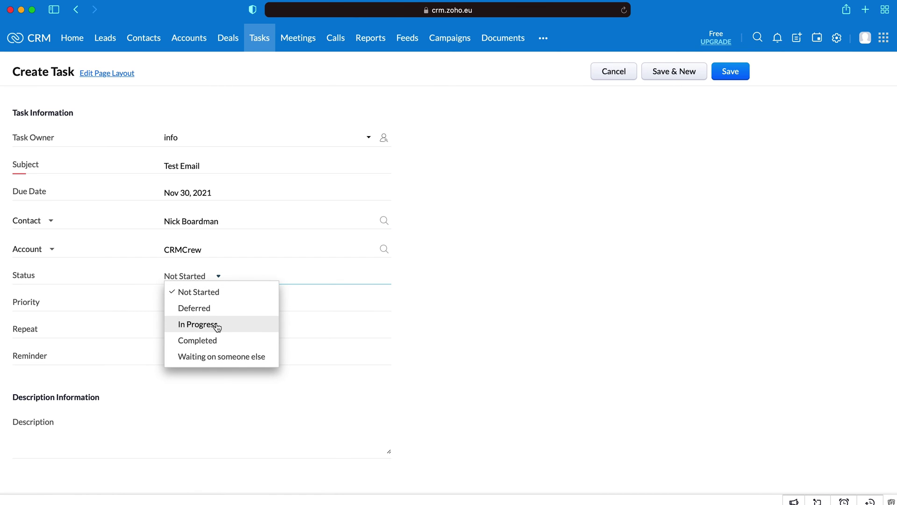
left_click(403, 336)
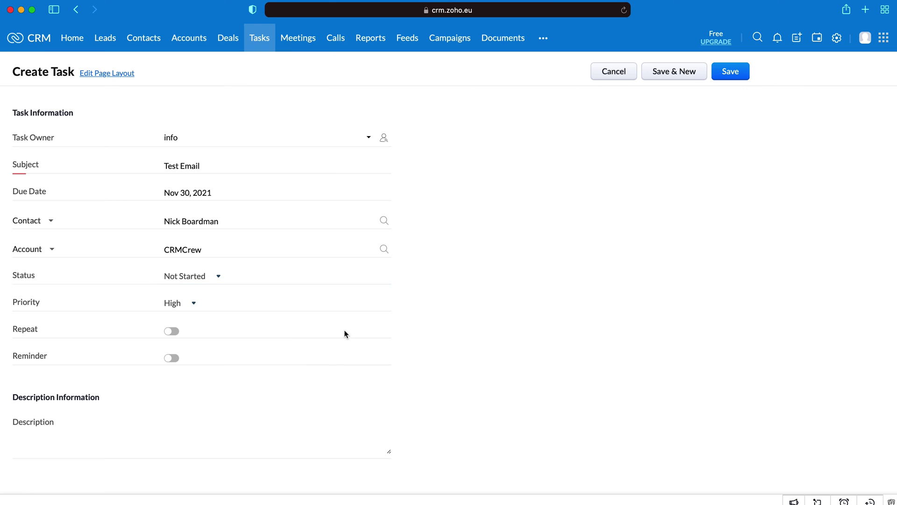
left_click(172, 331)
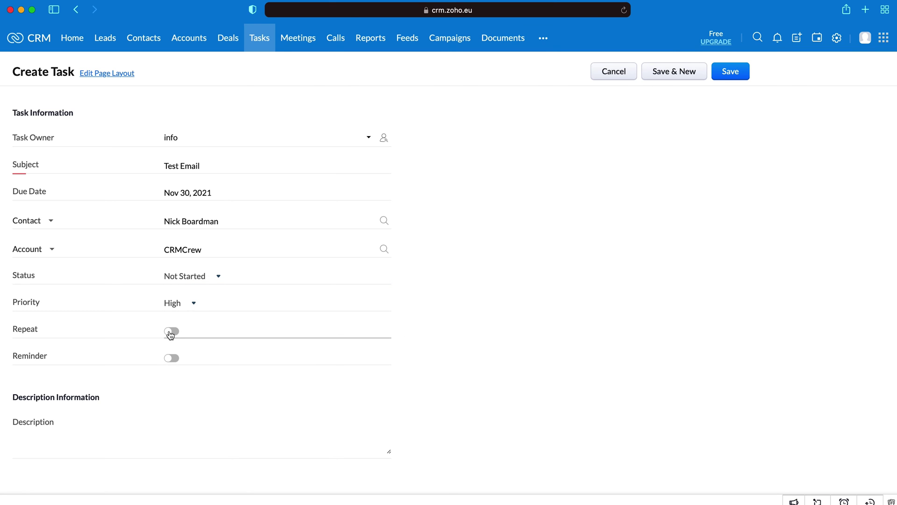
scroll(408, 351, "down", 2)
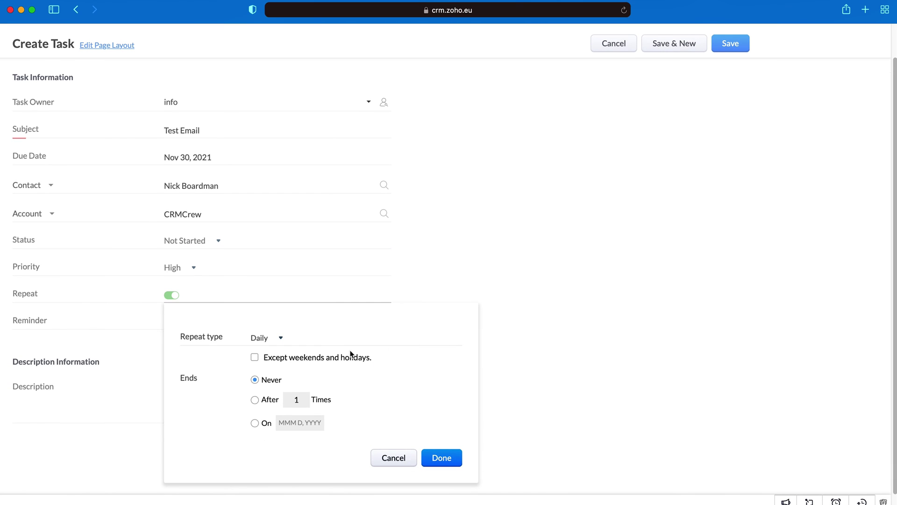
left_click(264, 337)
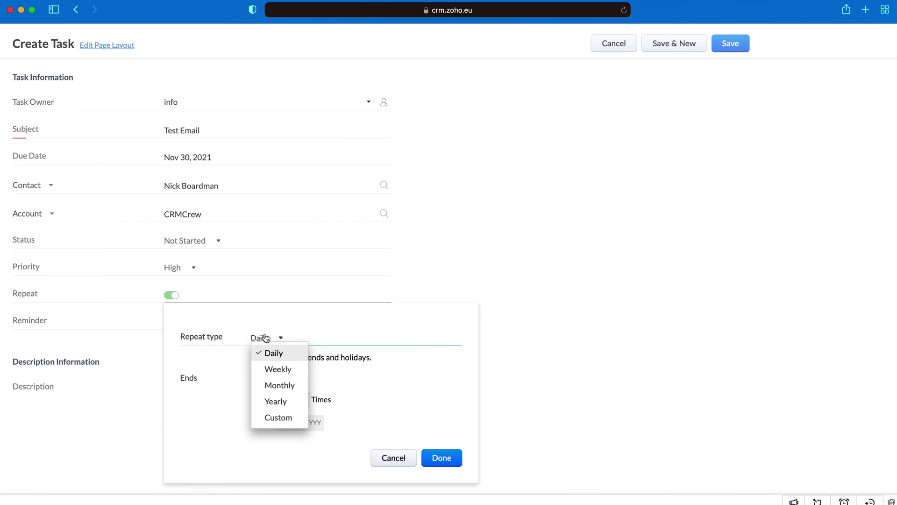
left_click(718, 331)
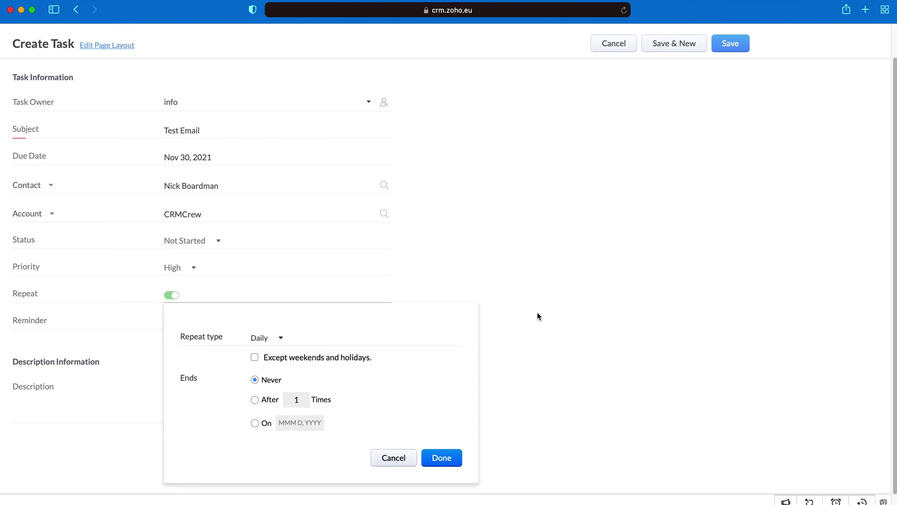
left_click(376, 458)
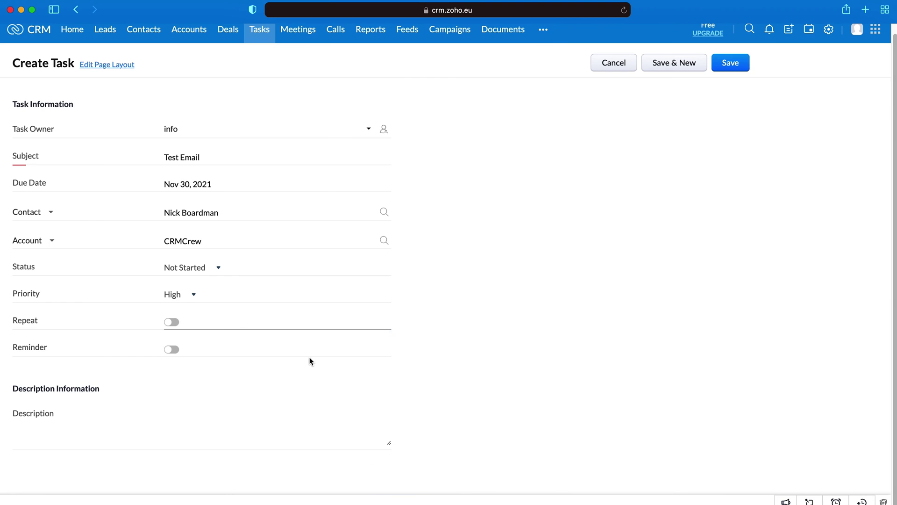
left_click(171, 357)
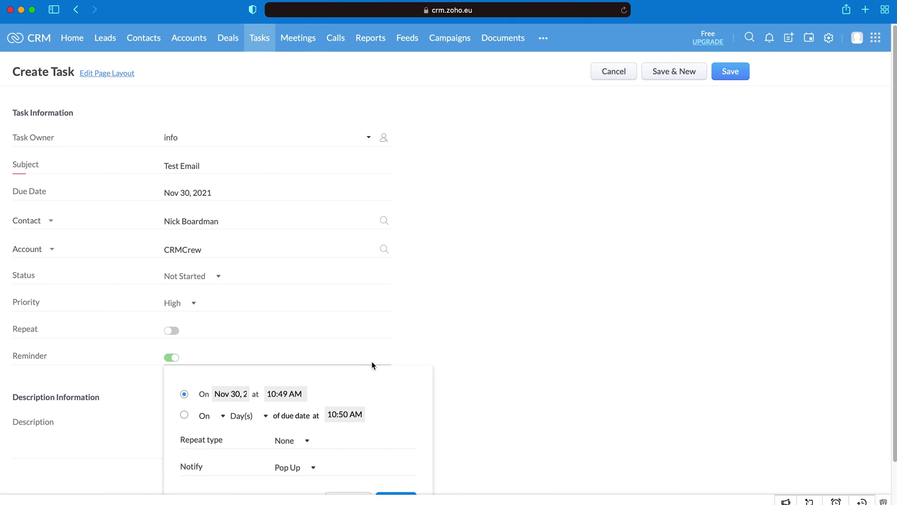
scroll(304, 403, "down", 2)
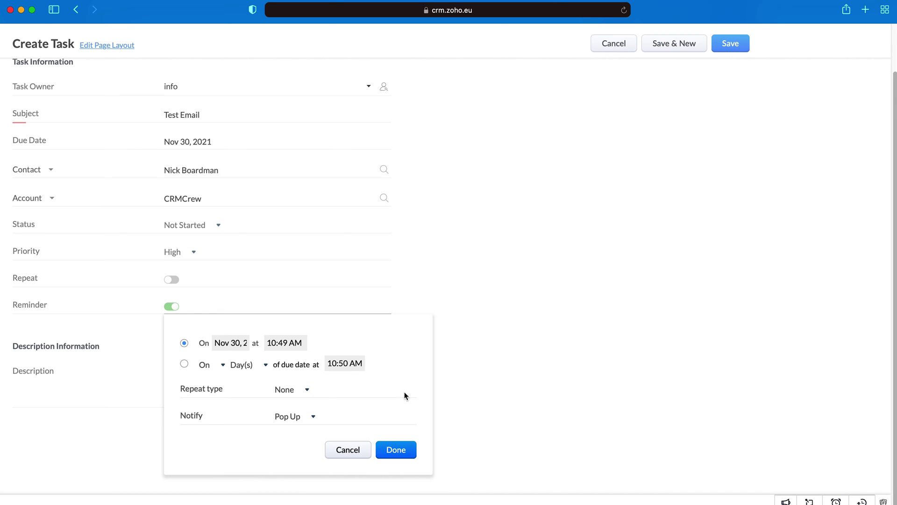
left_click(337, 449)
left_click(167, 440)
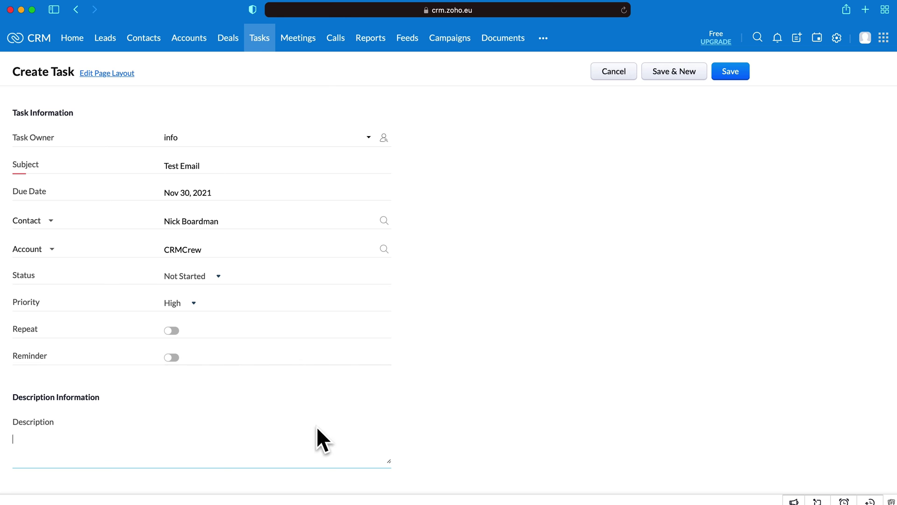
left_click(732, 73)
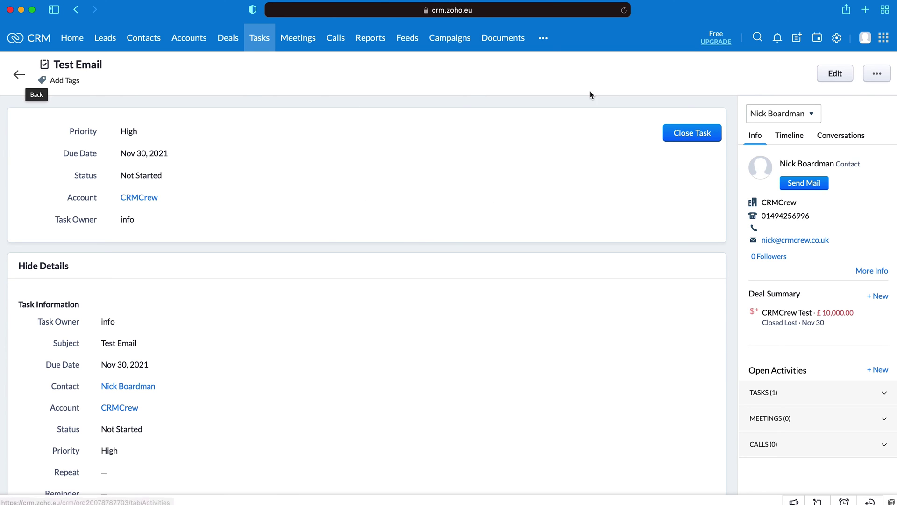
Step: Close the Test Email task, marking it Completed
left_click(684, 135)
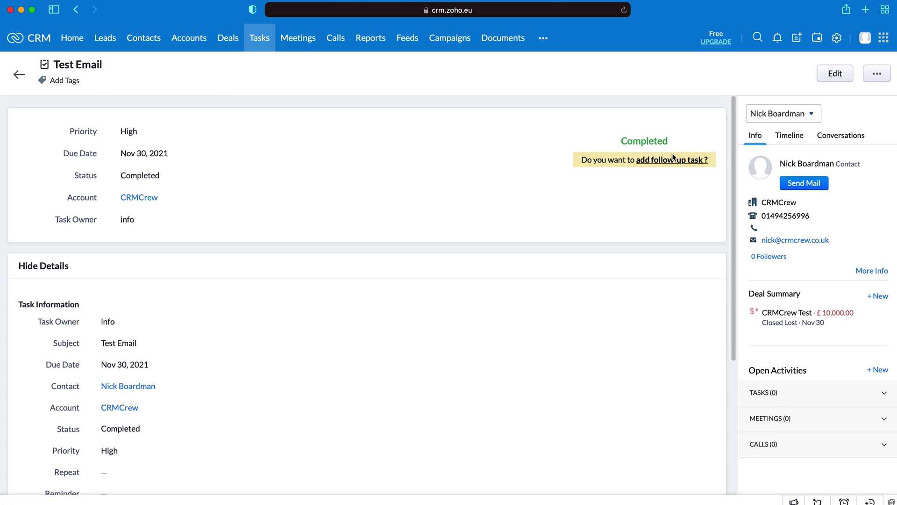
Step: Return to the tasks overview and switch it from board to List View
left_click(19, 75)
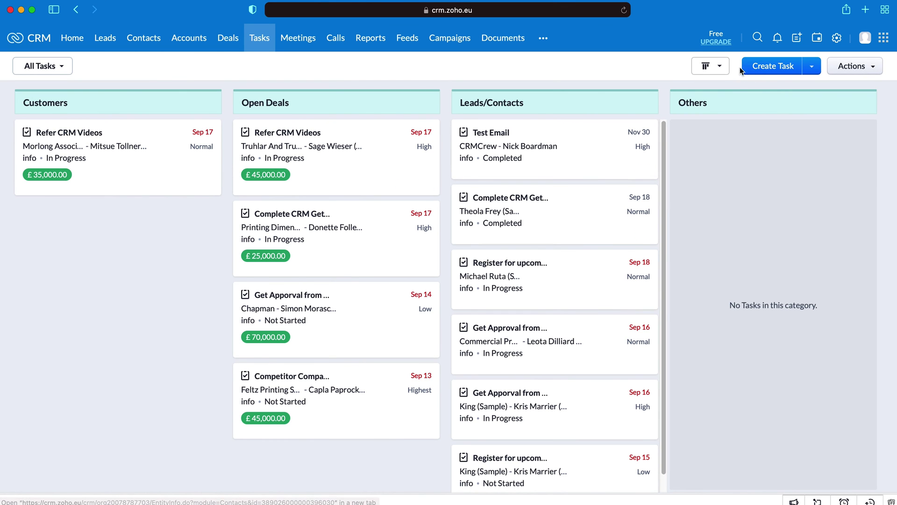
left_click(720, 66)
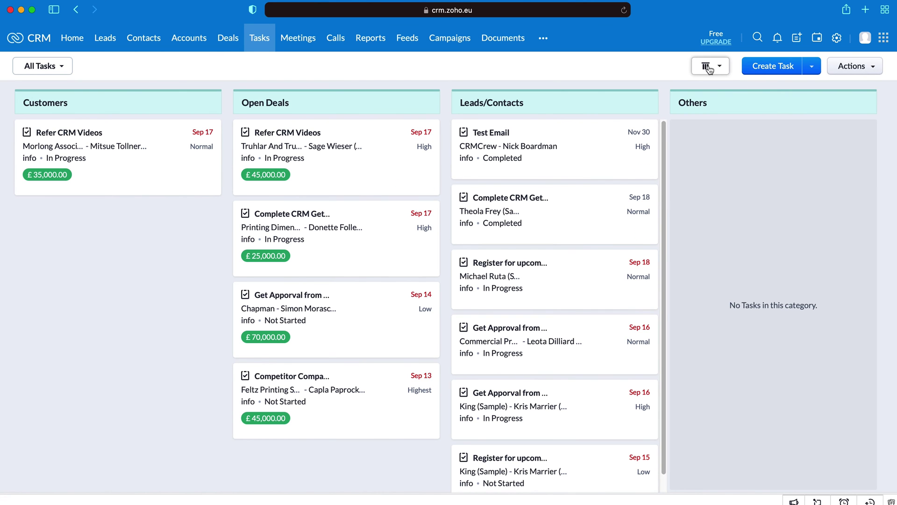
left_click(748, 82)
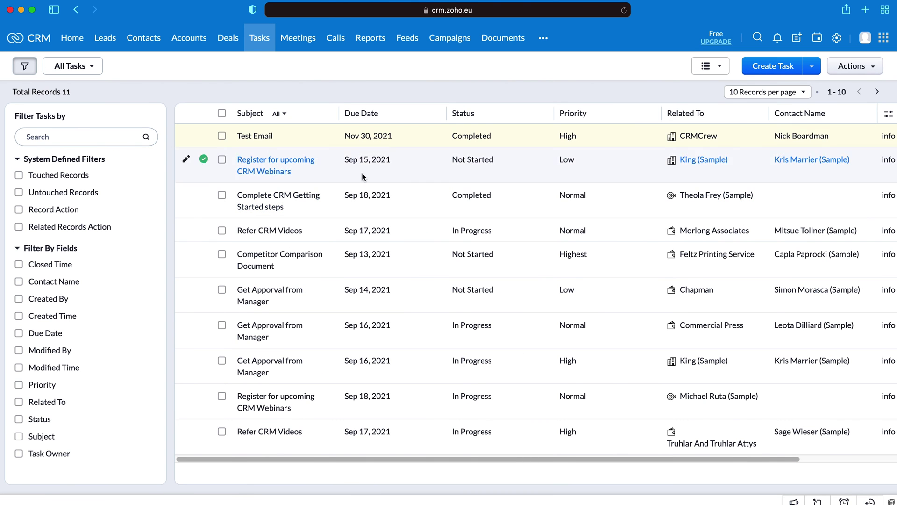
Step: Mark the Register for upcoming CRM Webinars task as Completed and return to the list
left_click(268, 165)
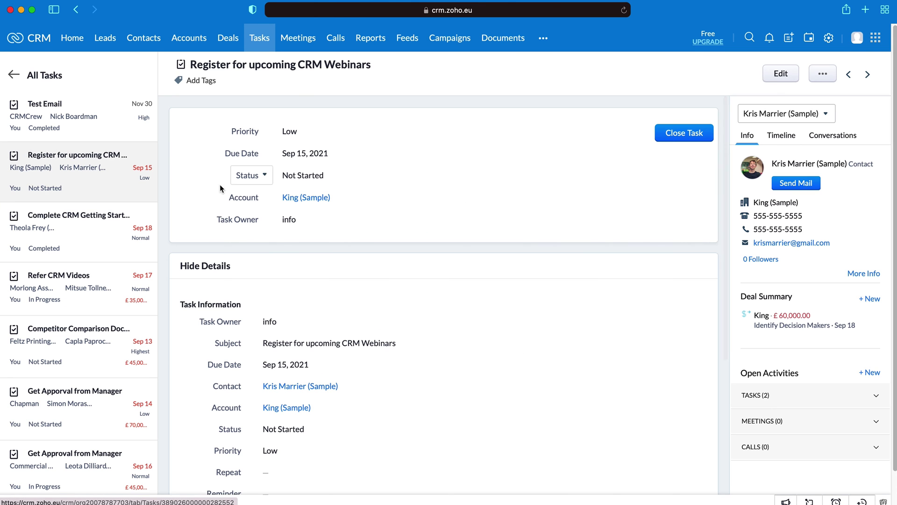
left_click(677, 135)
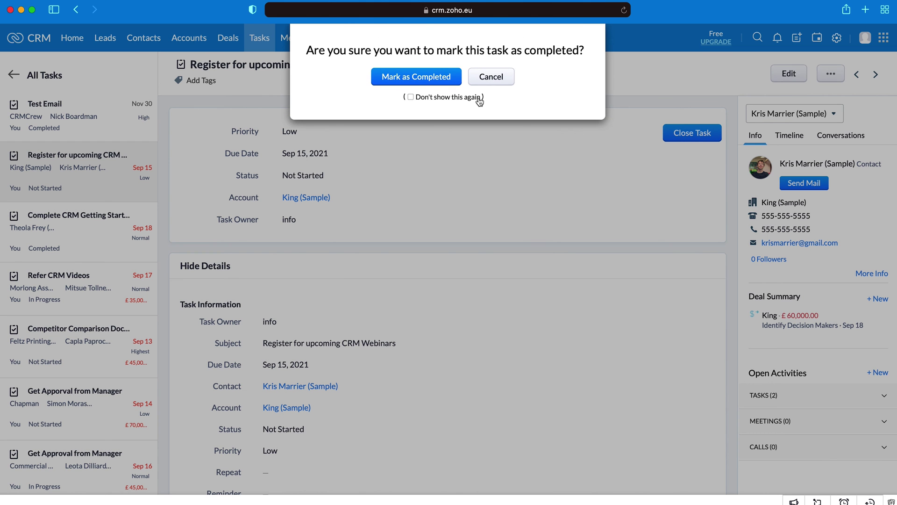
left_click(422, 79)
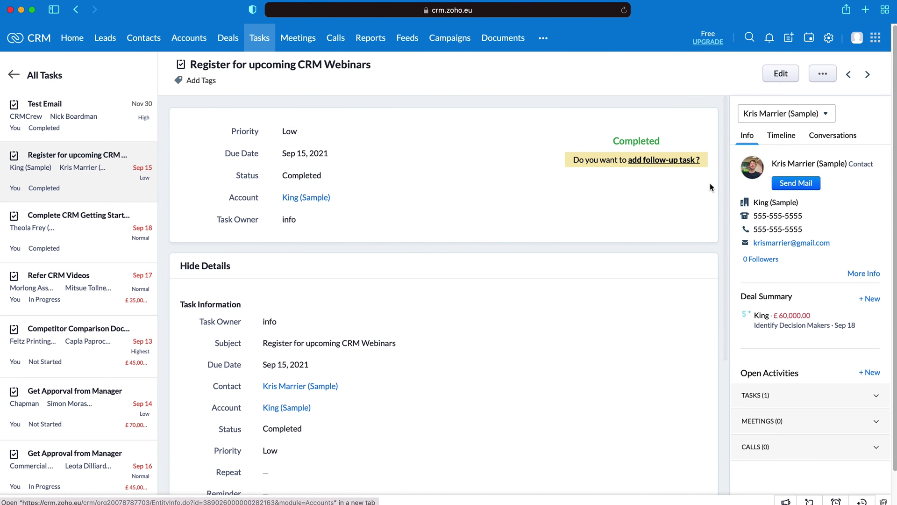
left_click(12, 76)
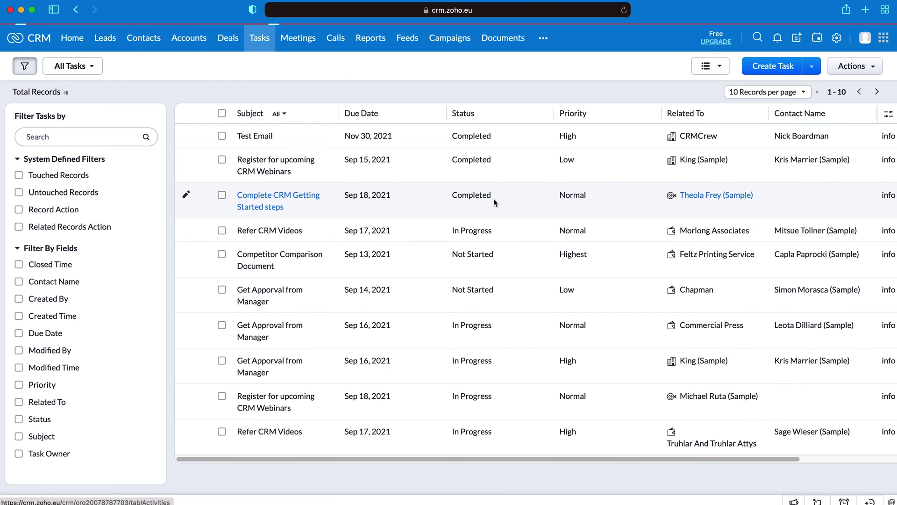
Step: Filter the task list to Closed Tasks, then Open Tasks, before moving to Meetings
left_click(91, 69)
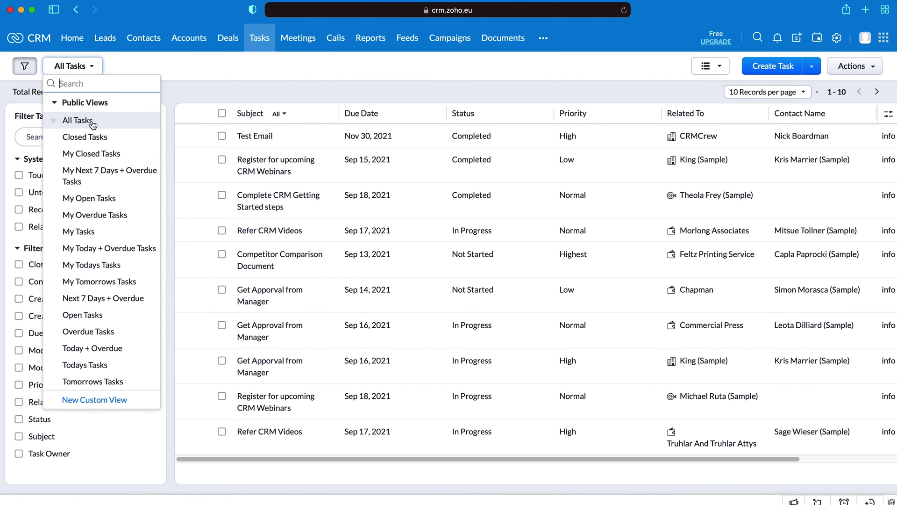
left_click(108, 143)
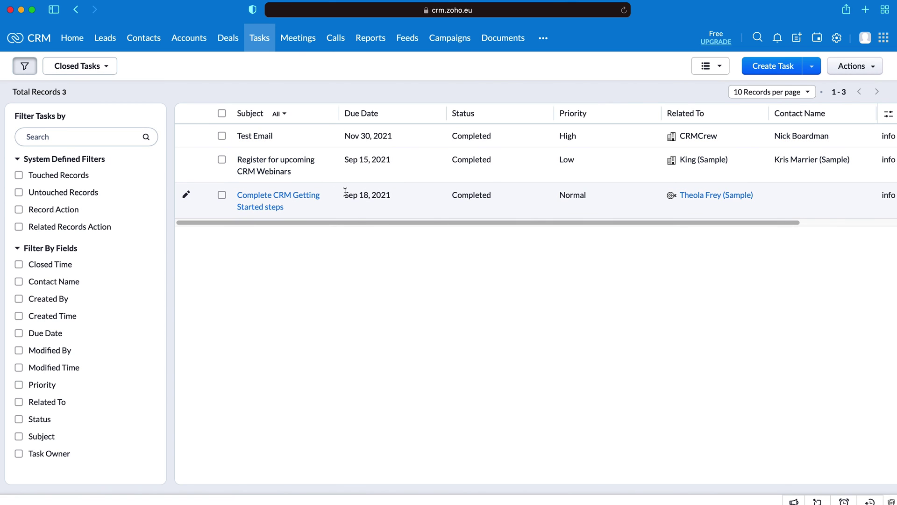
left_click(106, 66)
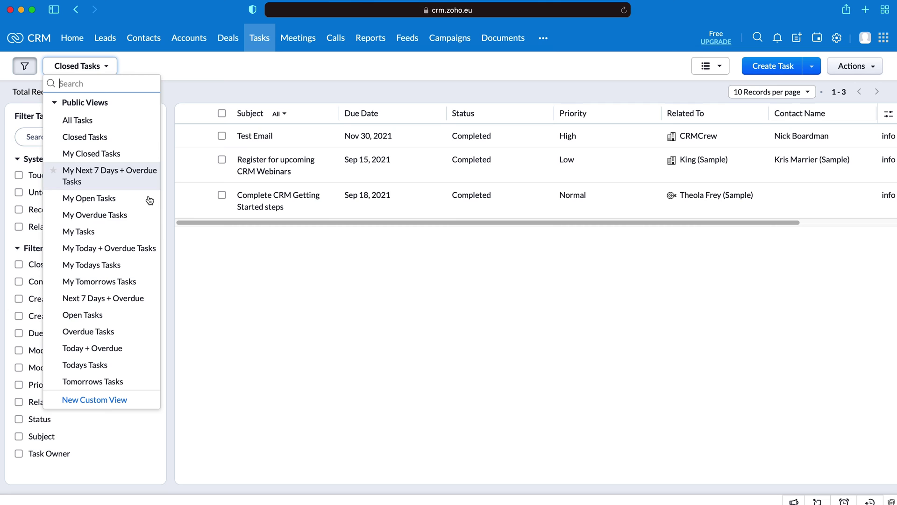
left_click(93, 317)
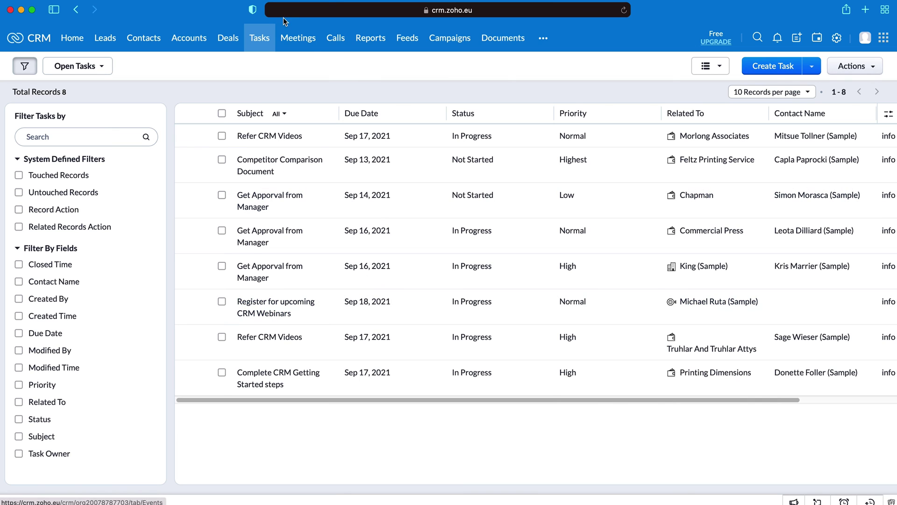
left_click(302, 40)
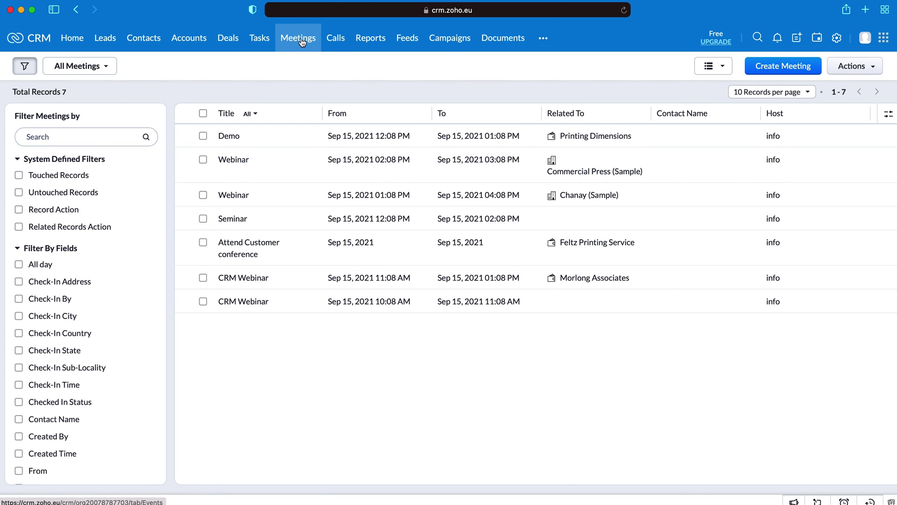
Step: Start a new meeting, then cancel it without saving
left_click(775, 70)
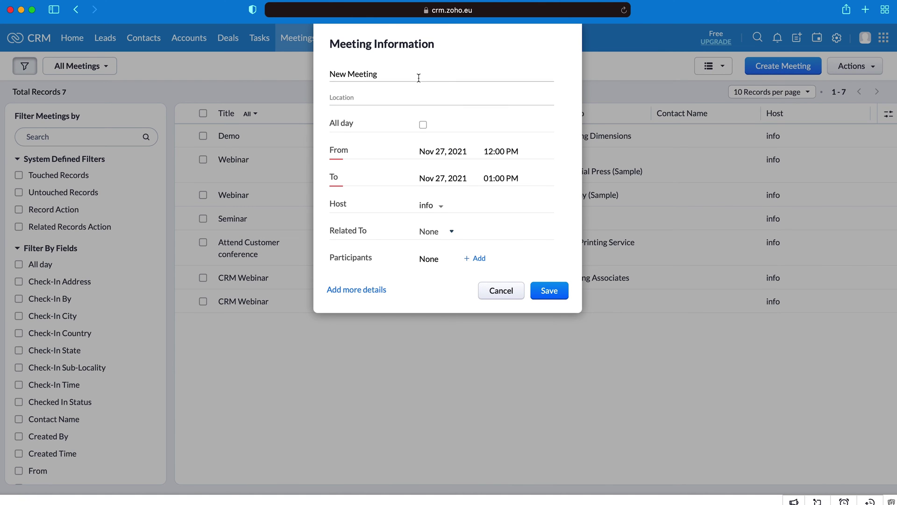
left_click(405, 98)
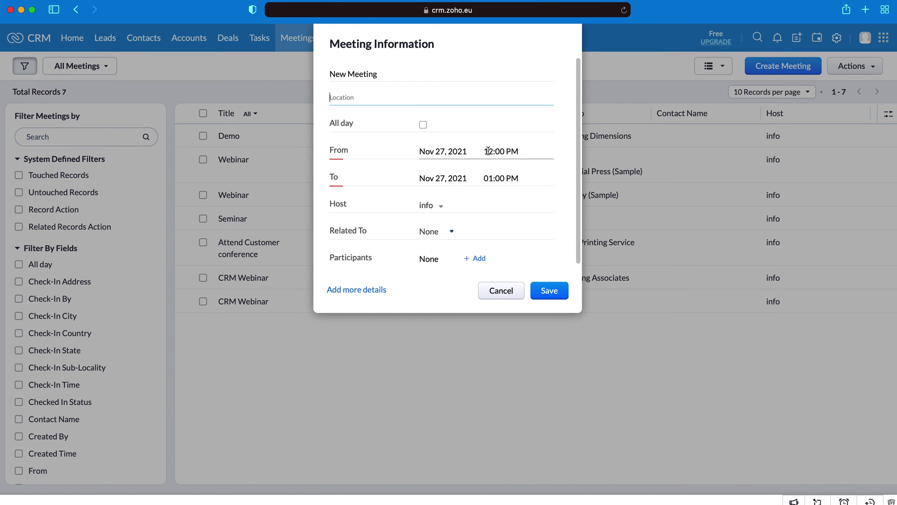
scroll(488, 151, "down", 1)
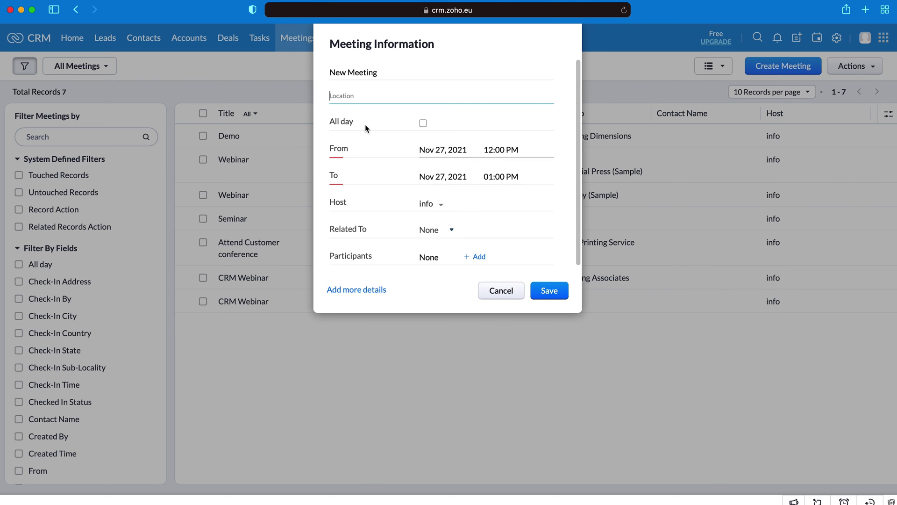
left_click(496, 298)
Step: Toggle meetings to Kanban view and back to List View, then go to Calls
left_click(714, 66)
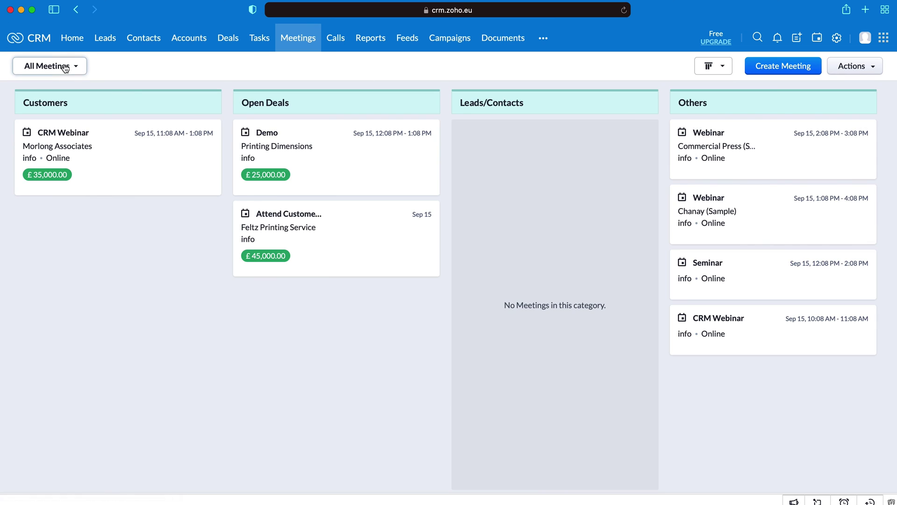
left_click(60, 66)
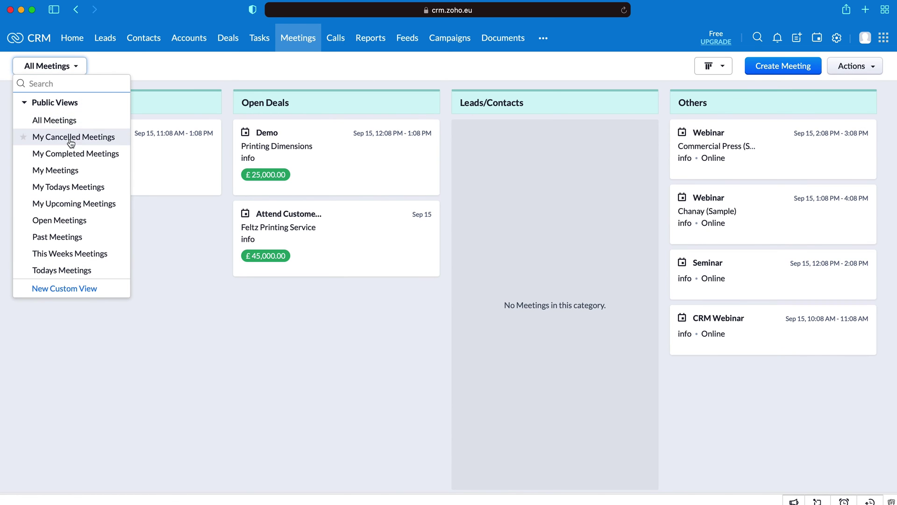
left_click(60, 66)
left_click(723, 66)
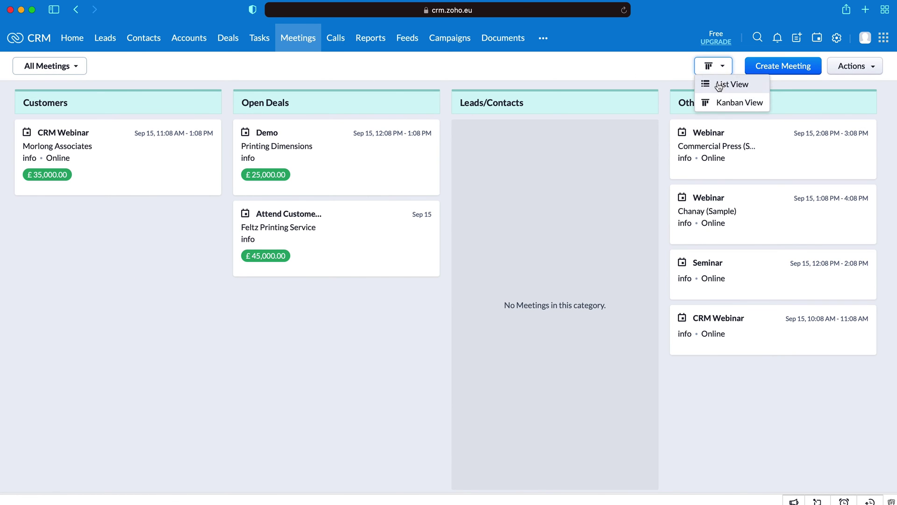
left_click(719, 85)
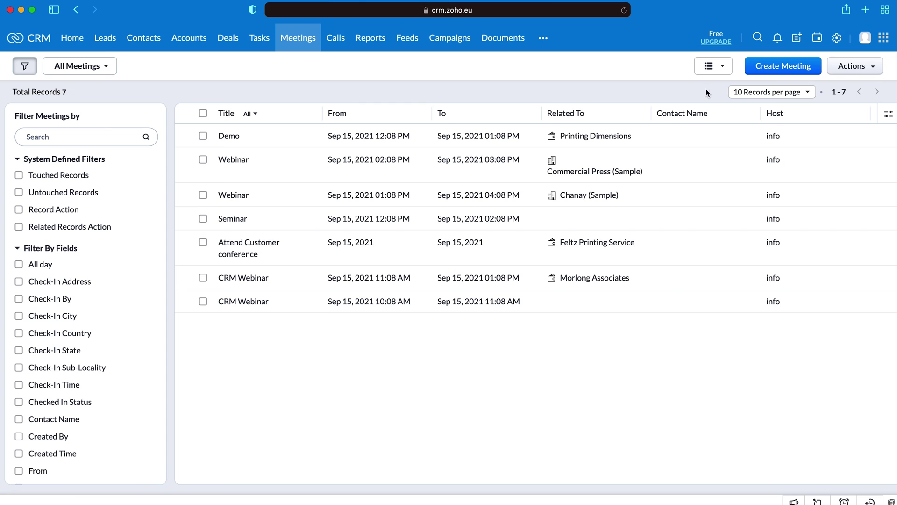
left_click(334, 38)
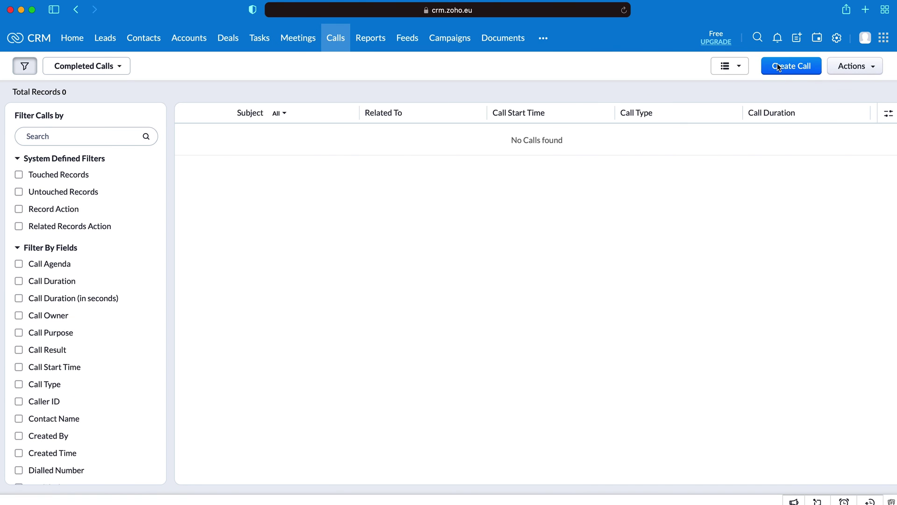
Step: Open the Create Call menu showing schedule, log and call-now options
left_click(778, 67)
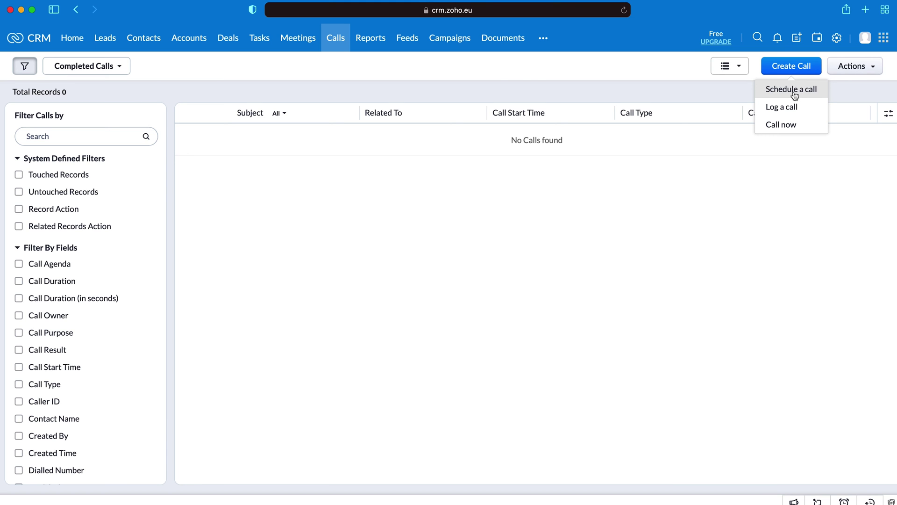
Step: Set up an immediate call to the CRMCrew contact with purpose Prospecting
left_click(800, 124)
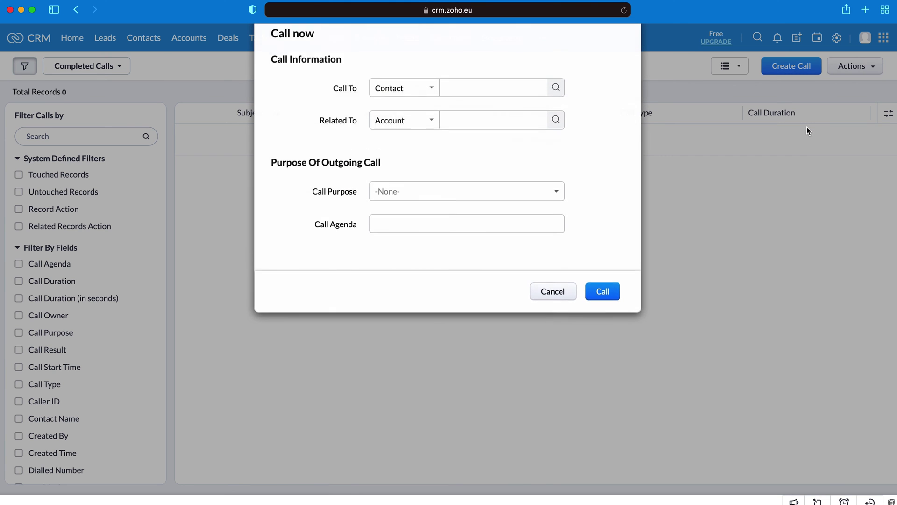
left_click(458, 92)
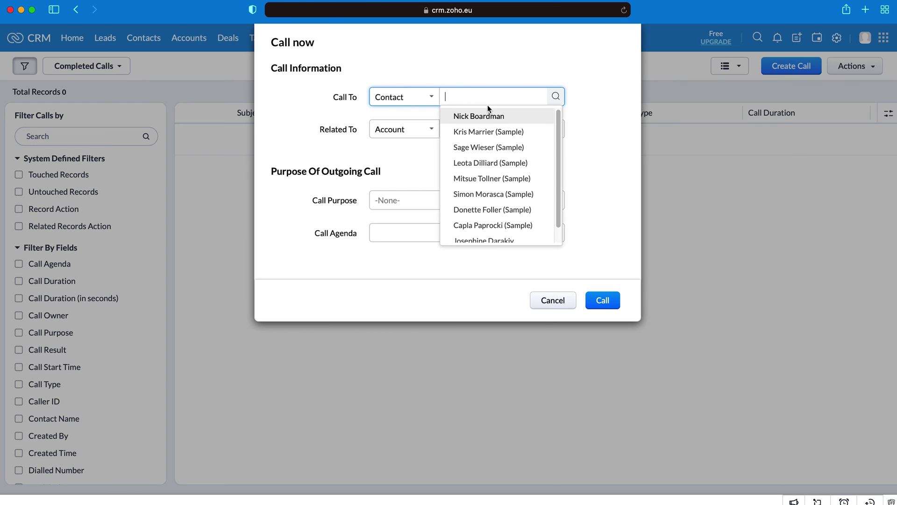
left_click(487, 114)
left_click(419, 201)
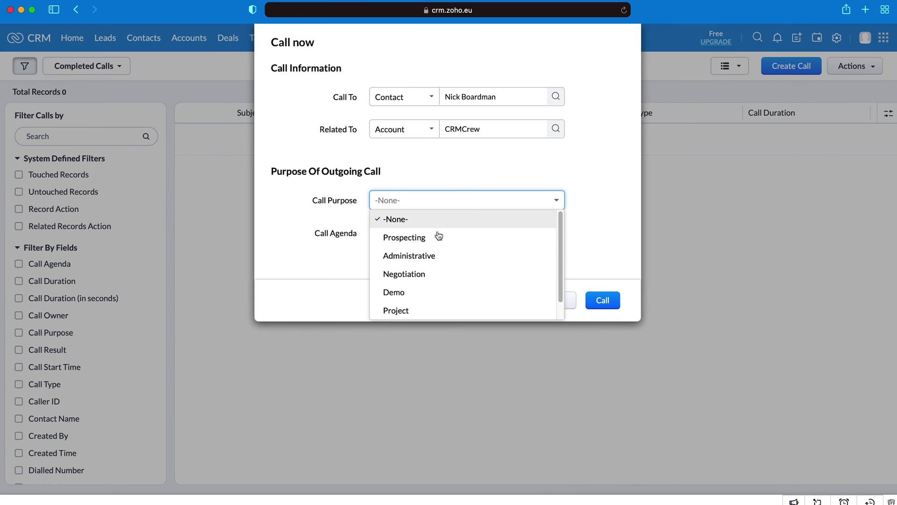
left_click(437, 234)
left_click(449, 232)
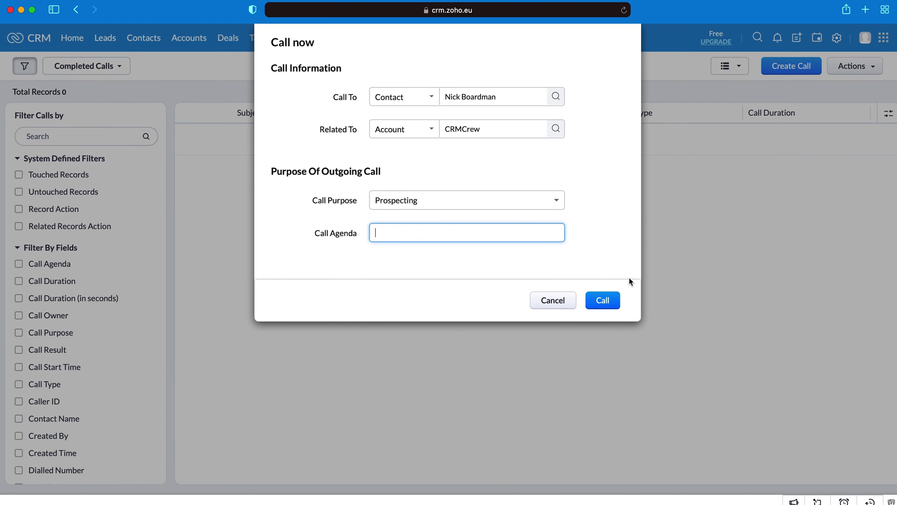
Step: Place the call, mark it answered, end it after 10 seconds and close it
left_click(602, 304)
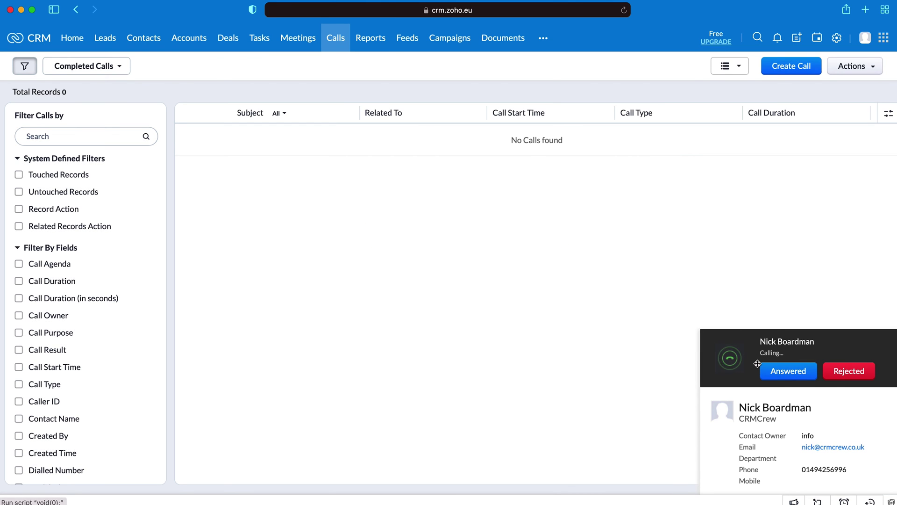
left_click(796, 373)
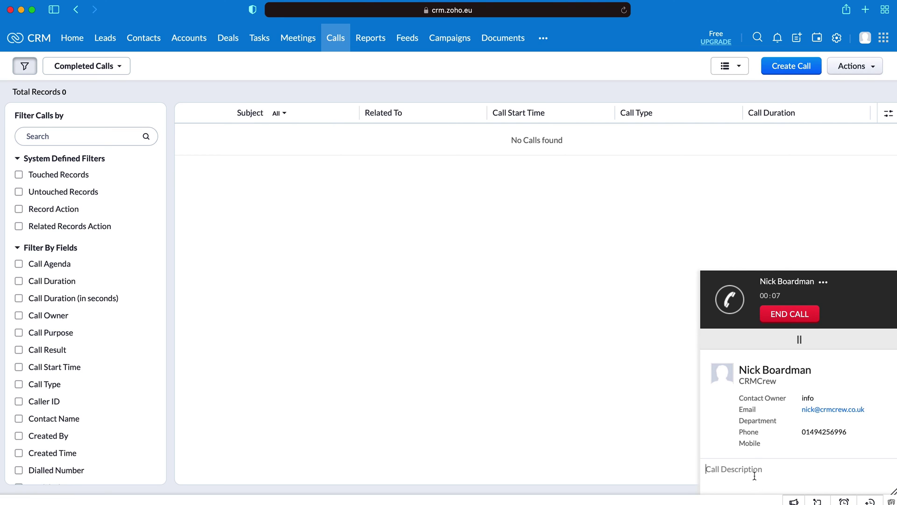
left_click(789, 314)
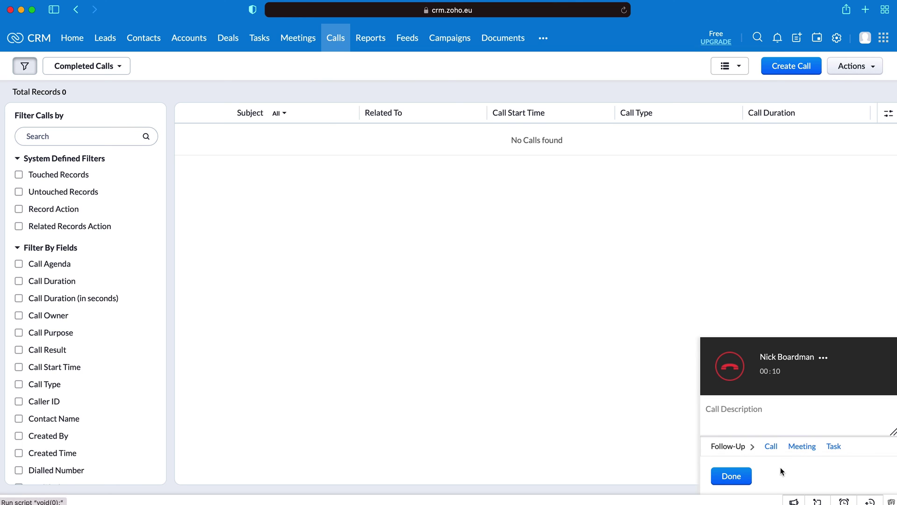
left_click(734, 416)
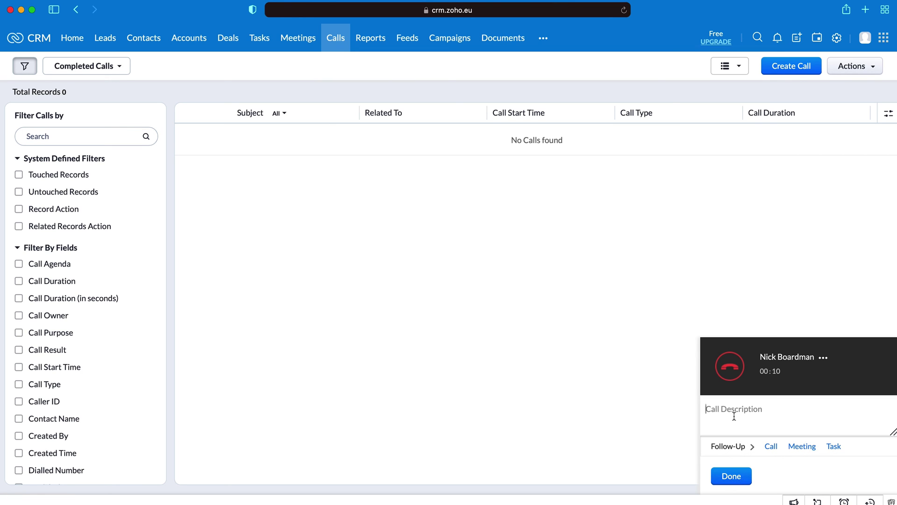
left_click(725, 482)
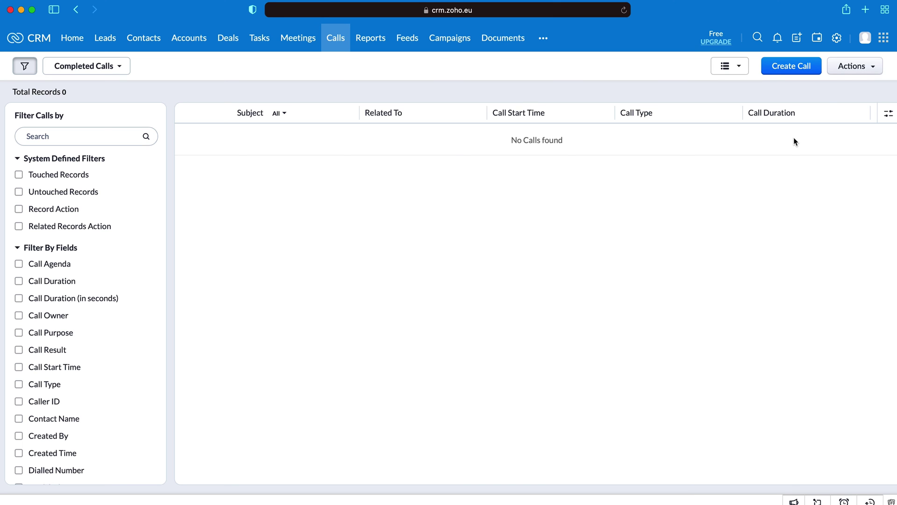
left_click(794, 70)
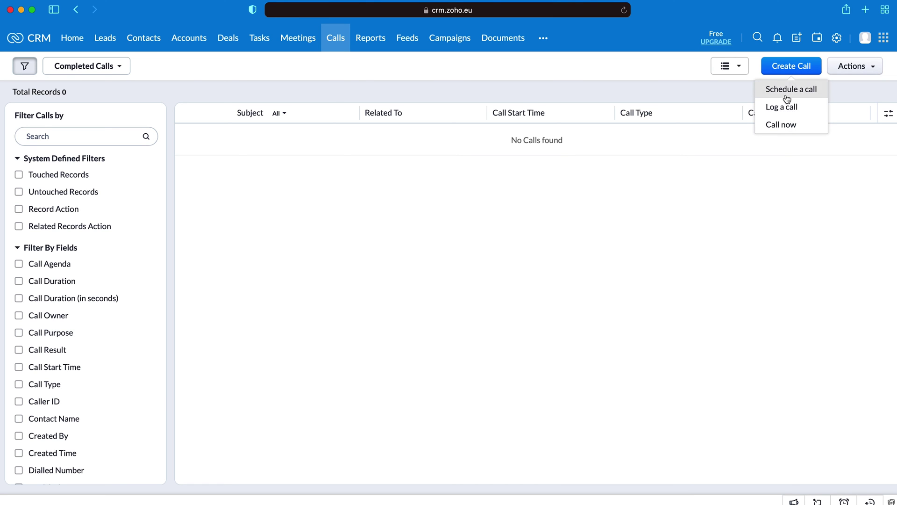
left_click(783, 107)
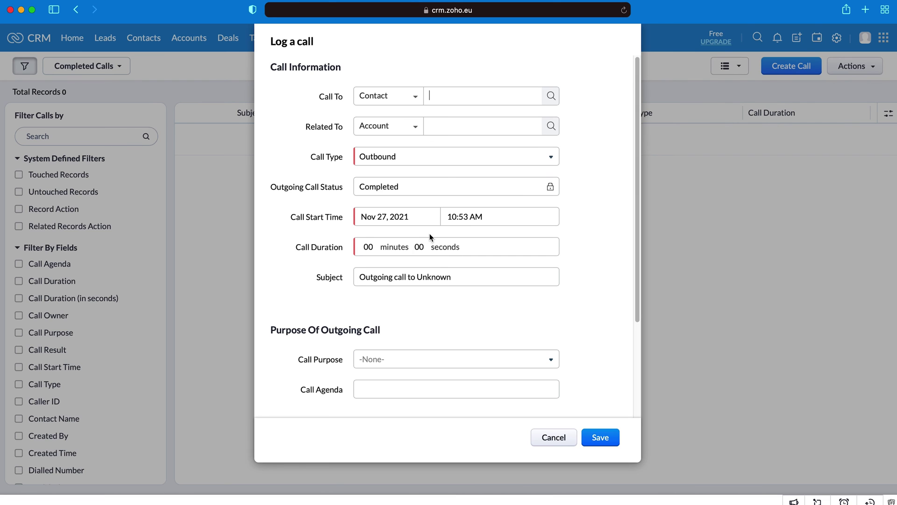
scroll(441, 276, "down", 2)
scroll(449, 253, "up", 2)
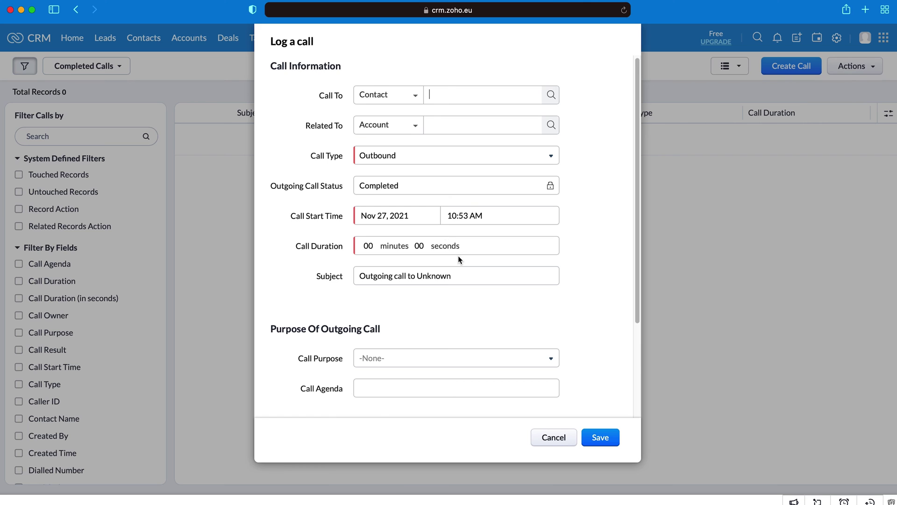
scroll(458, 256, "down", 6)
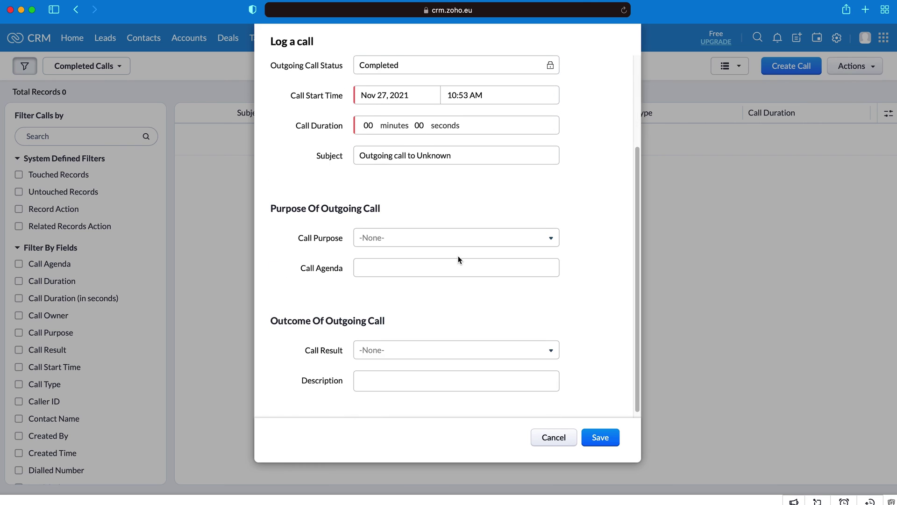
left_click(556, 441)
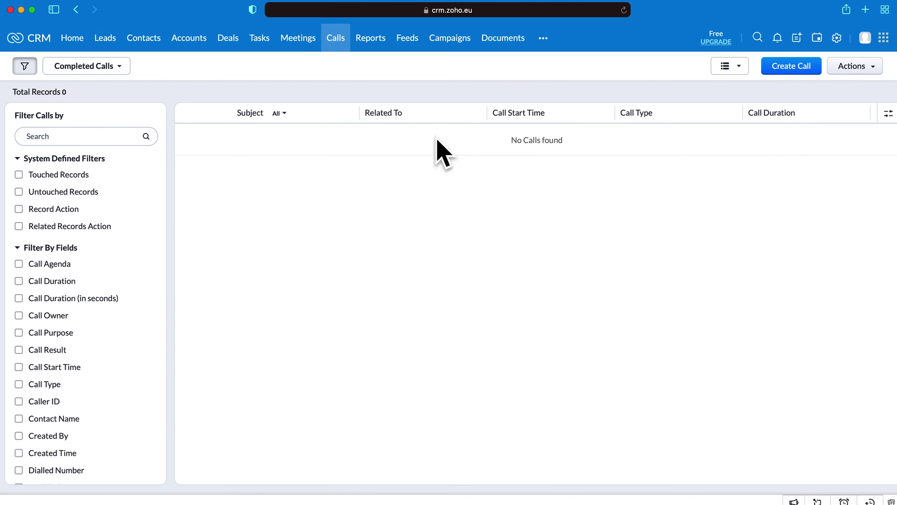
Step: Star the sales-people performance report, then browse Favorites, Recently Viewed and Shared Reports folders
left_click(369, 40)
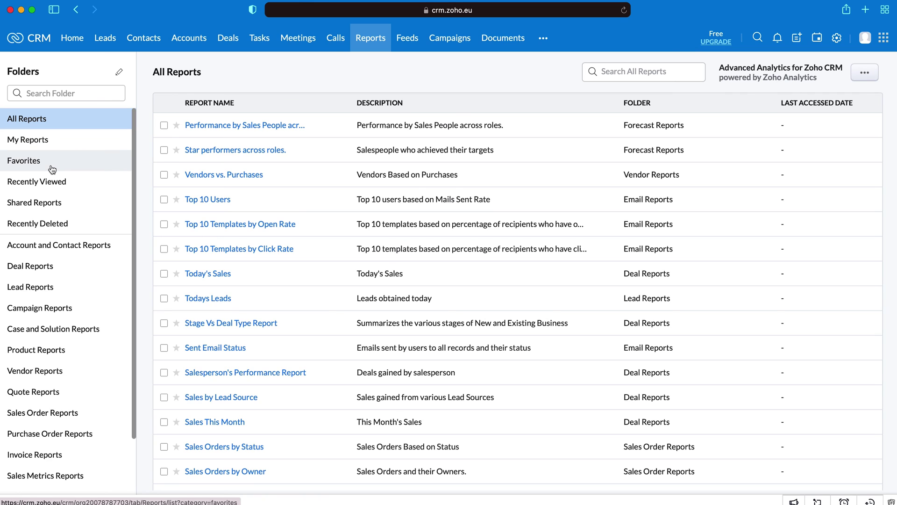
left_click(177, 125)
left_click(63, 165)
left_click(69, 187)
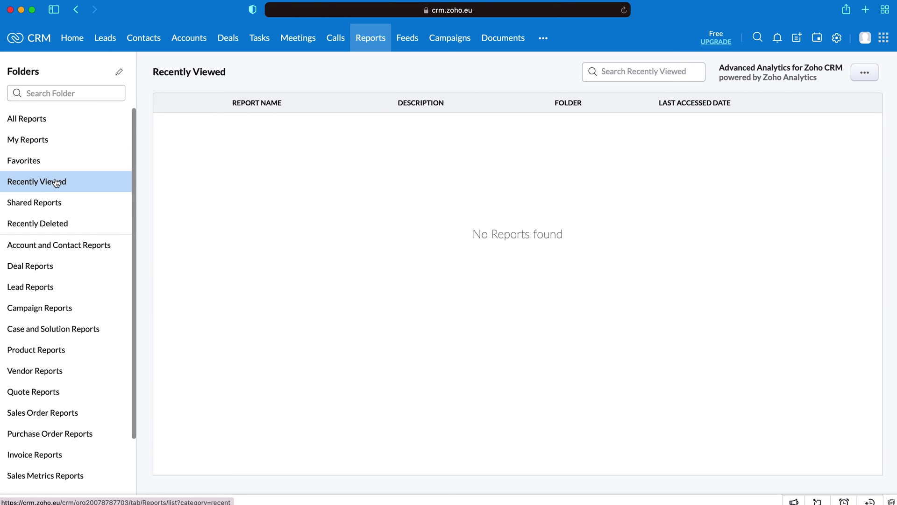
left_click(60, 205)
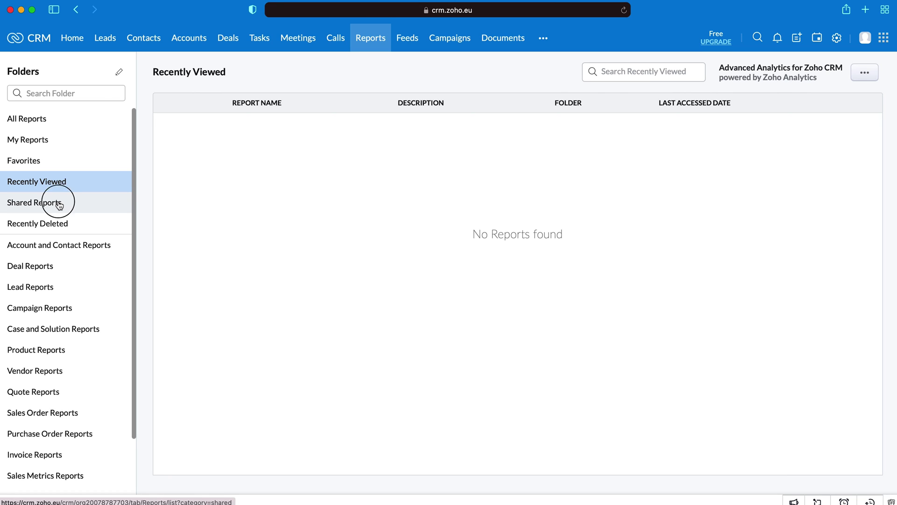
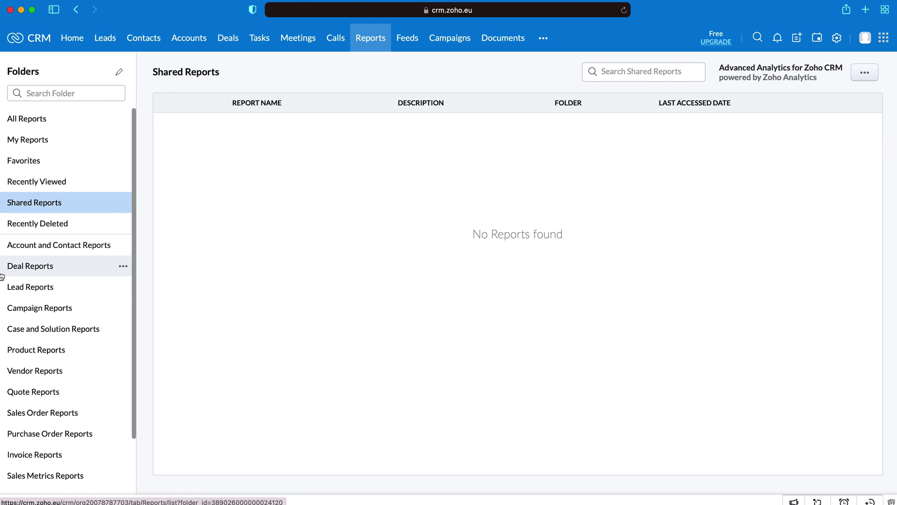
Step: View the Sales This Month deal report, then go to the Feeds page
left_click(30, 269)
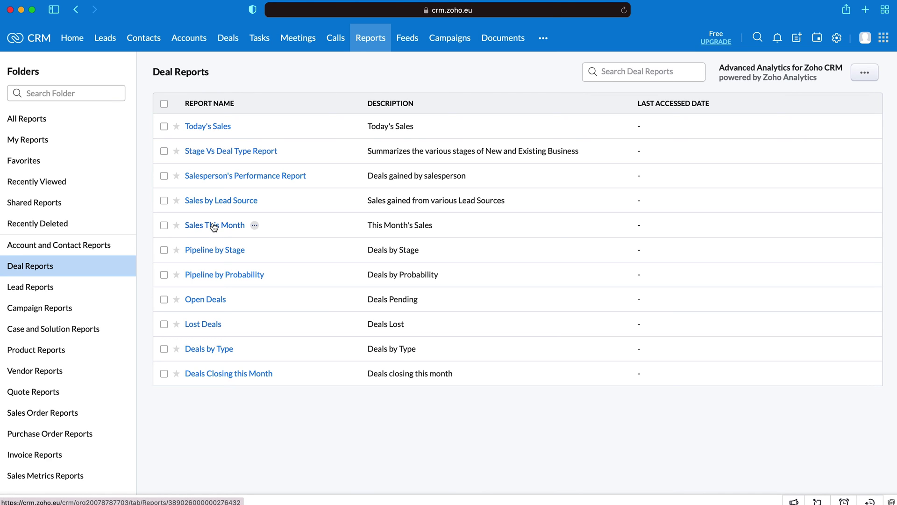
left_click(214, 226)
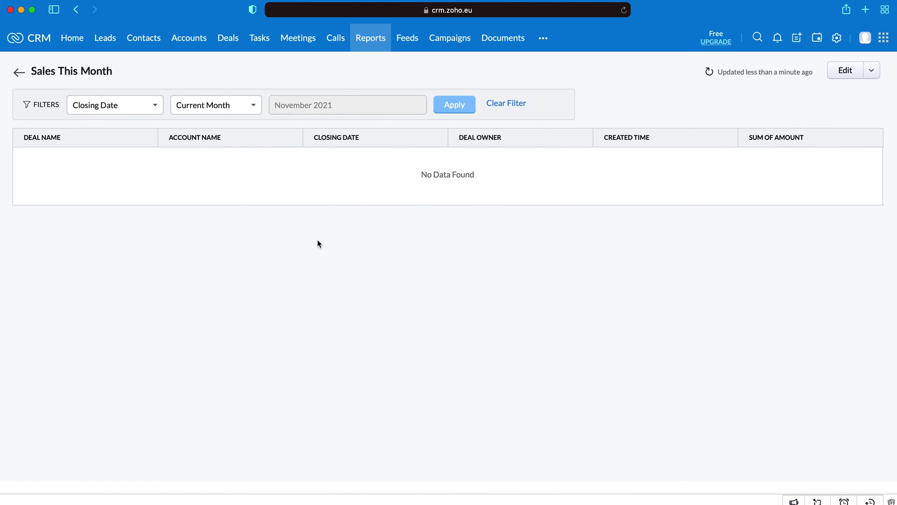
left_click(18, 73)
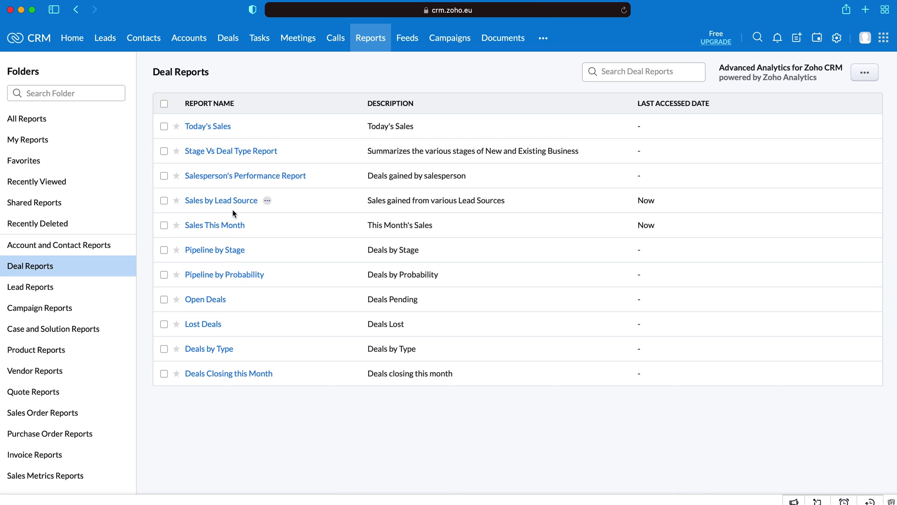
left_click(406, 42)
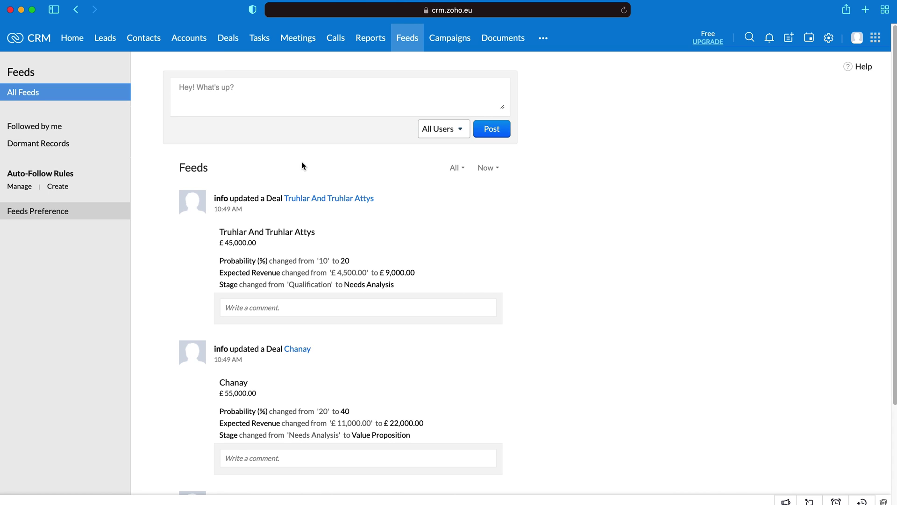
Step: Post a 'Hello' status visible to all users and start a comment on it
left_click(260, 105)
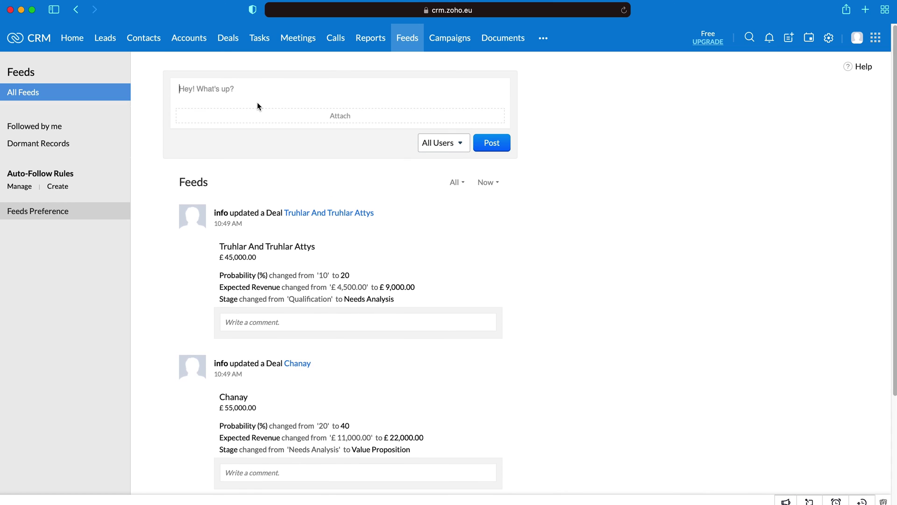
type("Hello")
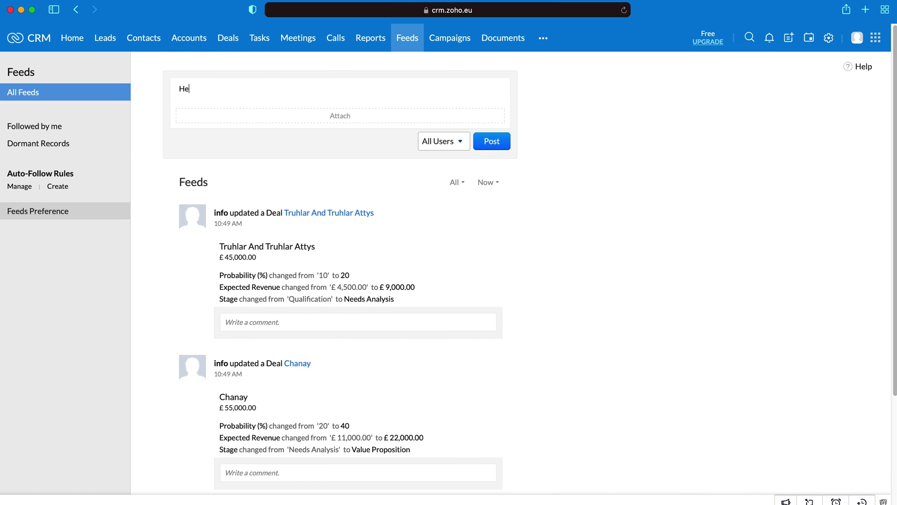
left_click(465, 144)
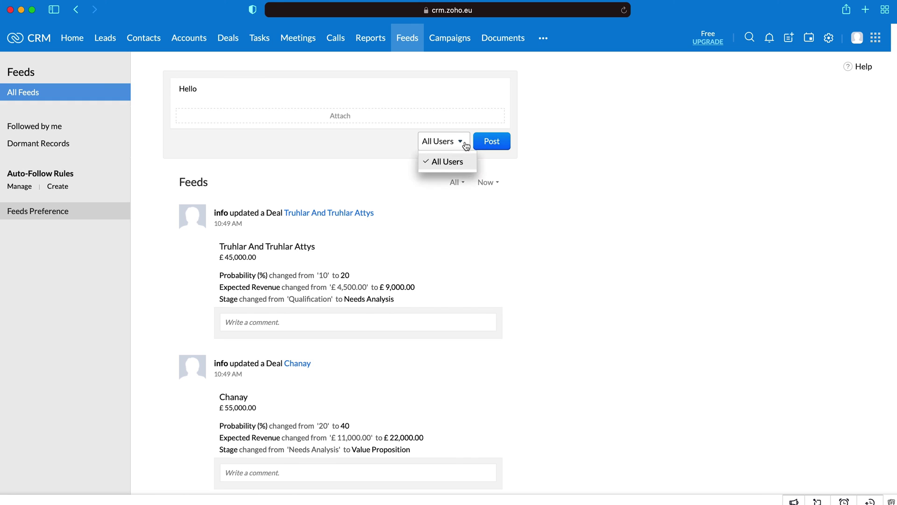
double_click(338, 142)
left_click(587, 149)
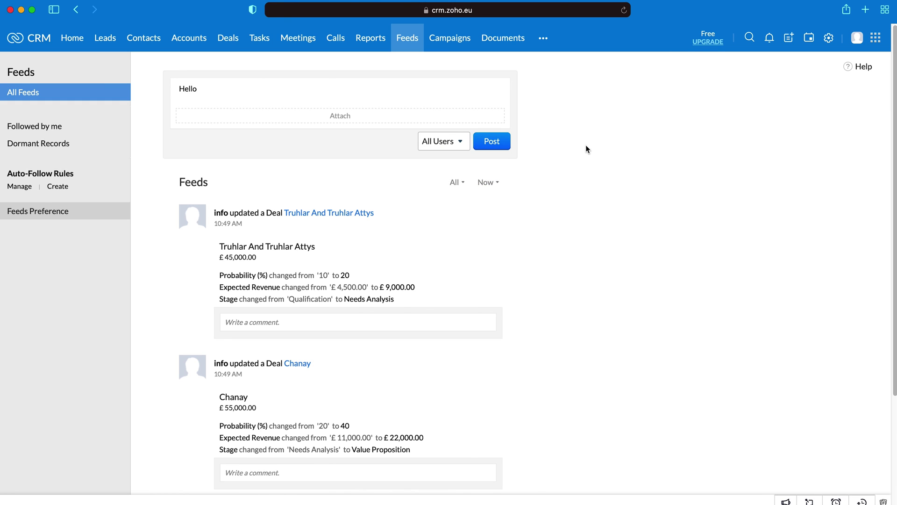
left_click(489, 142)
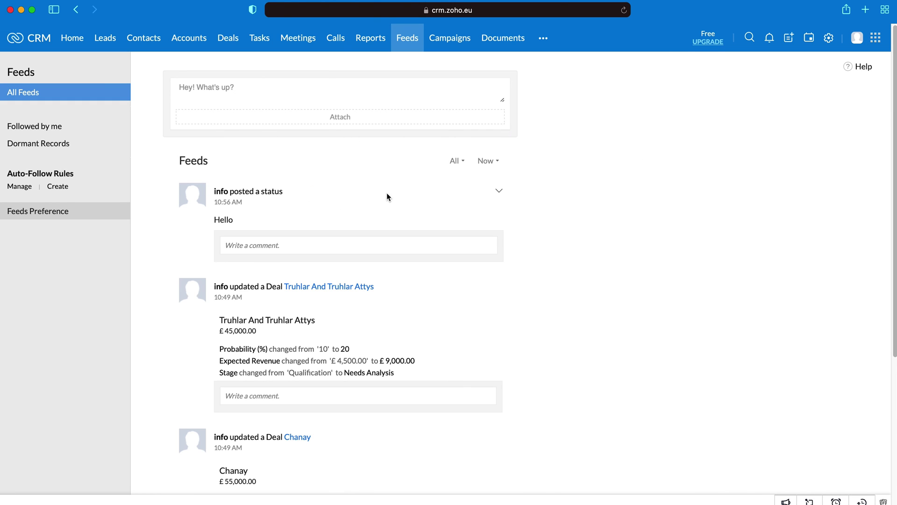
left_click(250, 244)
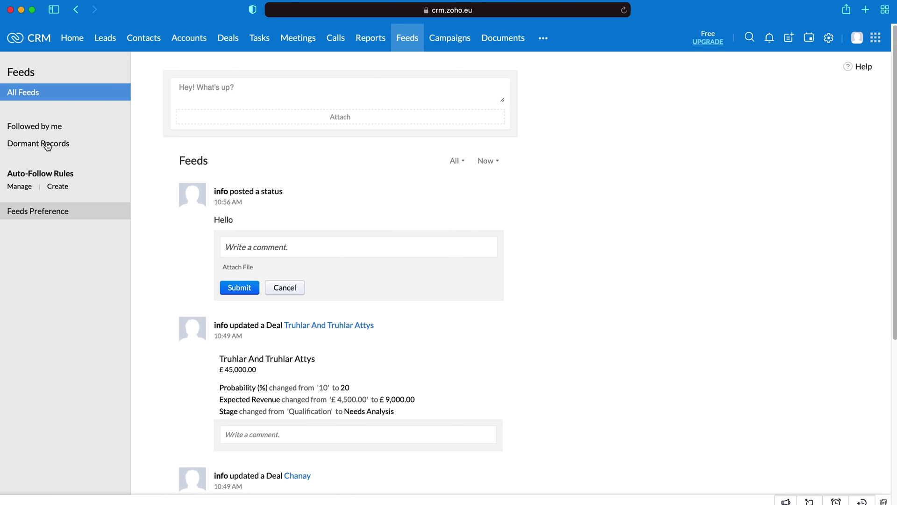
Step: Show Dormant Records from Followed by me and change its day threshold to 512
left_click(44, 127)
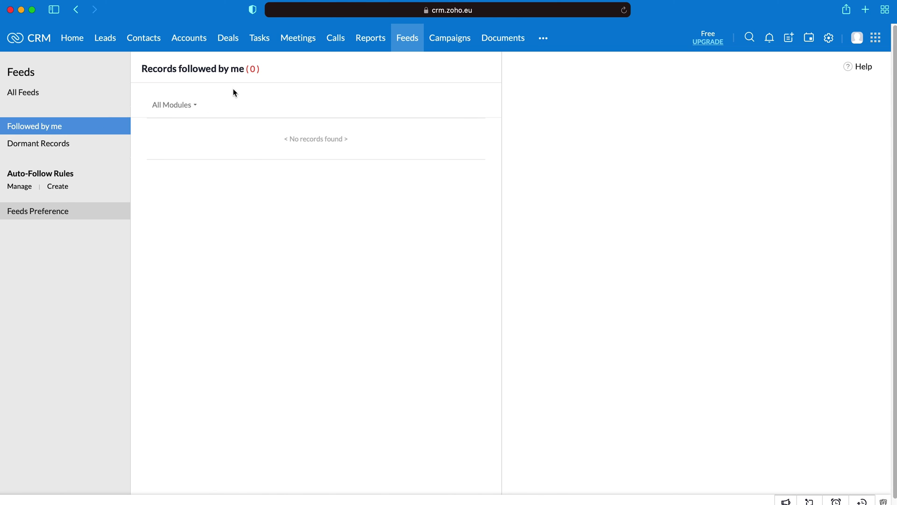
left_click(59, 145)
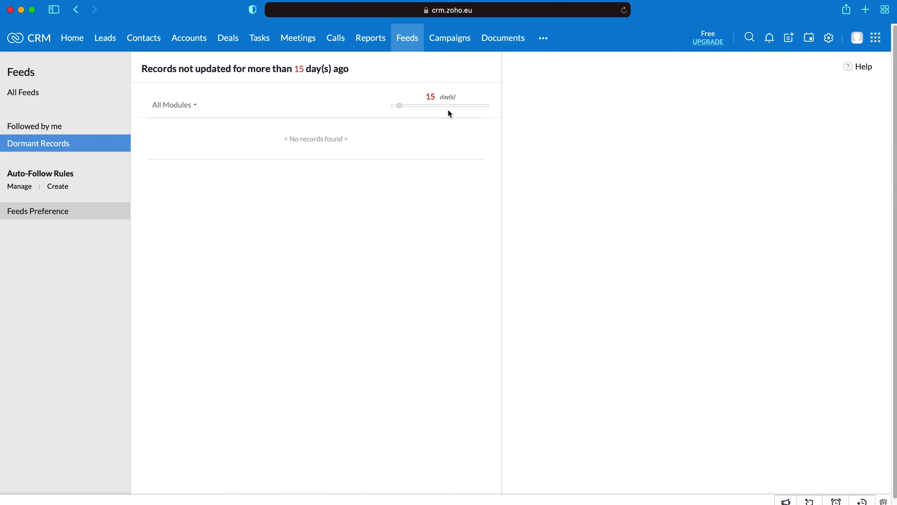
double_click(430, 97)
type("512")
left_click(780, 166)
left_click_drag(8, 173, 89, 174)
left_click(89, 174)
Step: Start a new auto-follow rule named Test for the Deals module
left_click(60, 187)
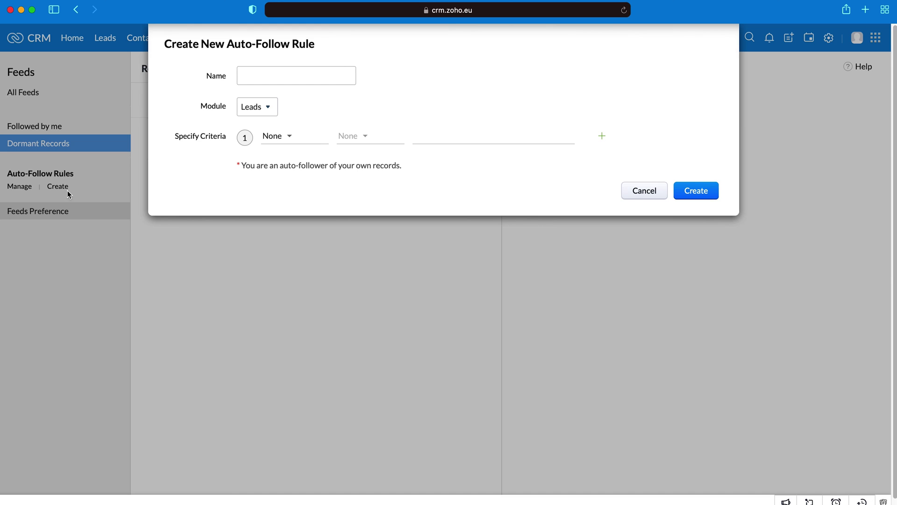
left_click(271, 73)
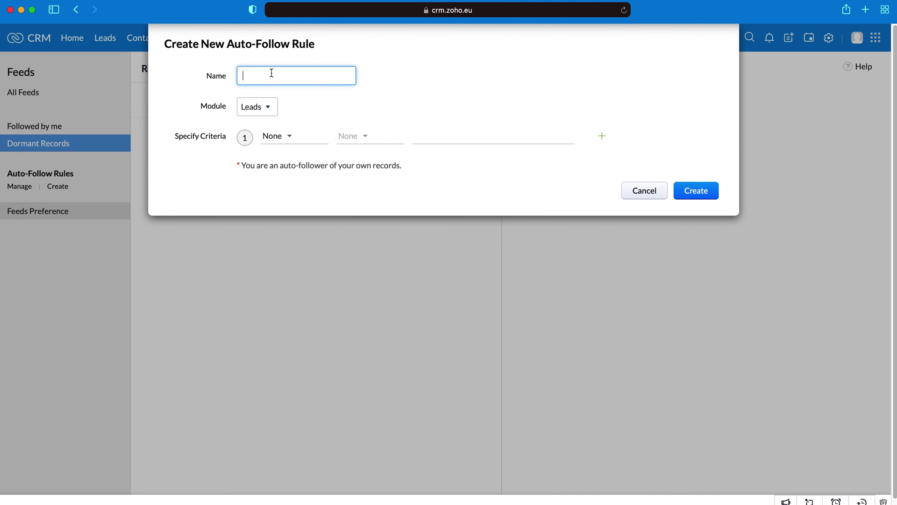
type("Test")
key("BackSpace")
key("BackSpace")
type("st")
left_click(273, 136)
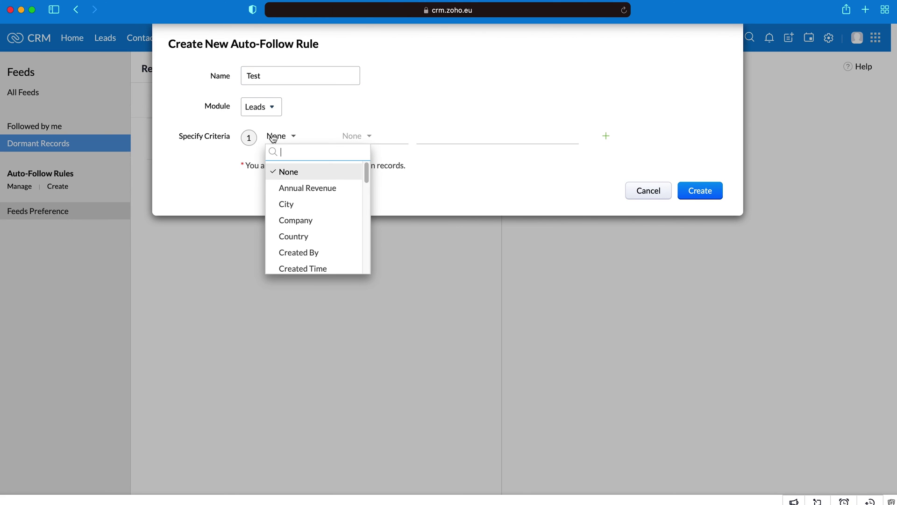
left_click(293, 187)
left_click(281, 138)
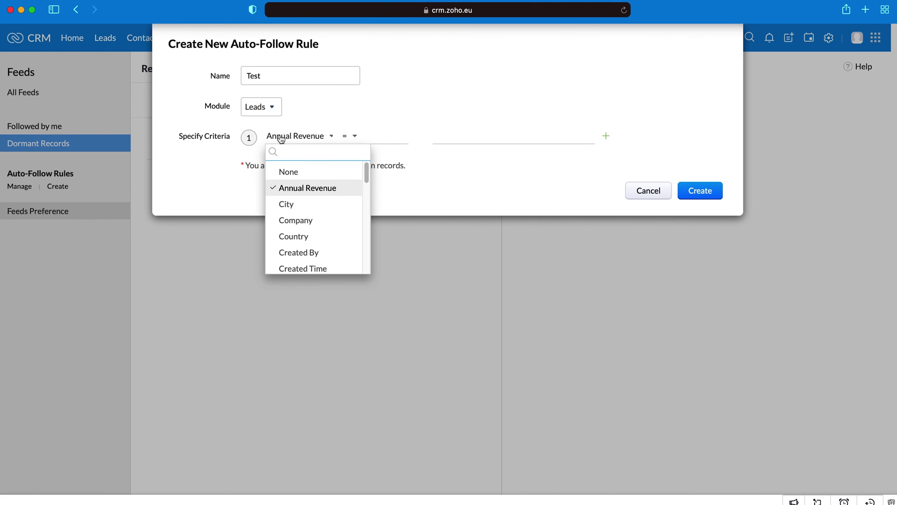
left_click(251, 111)
type("de")
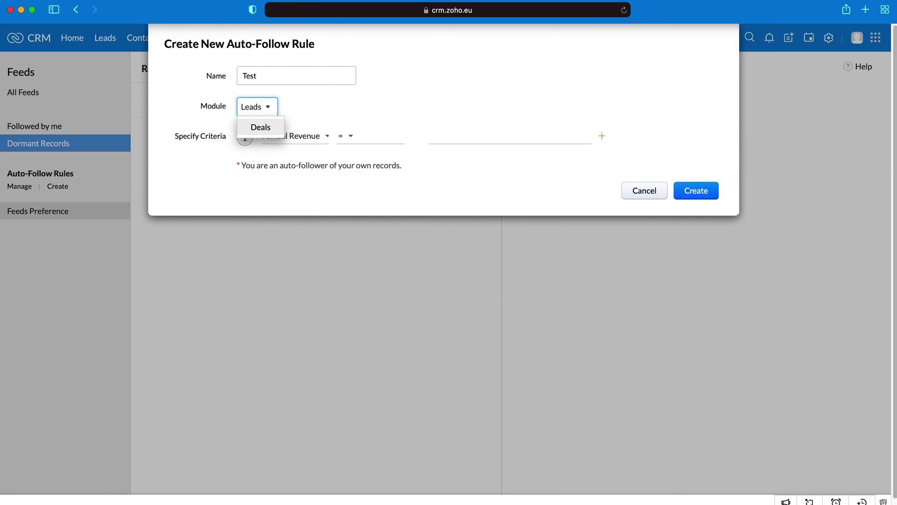
key("Return")
Step: Set the rule's criterion to Amount >= 10000 and create it
left_click(282, 136)
type("amo")
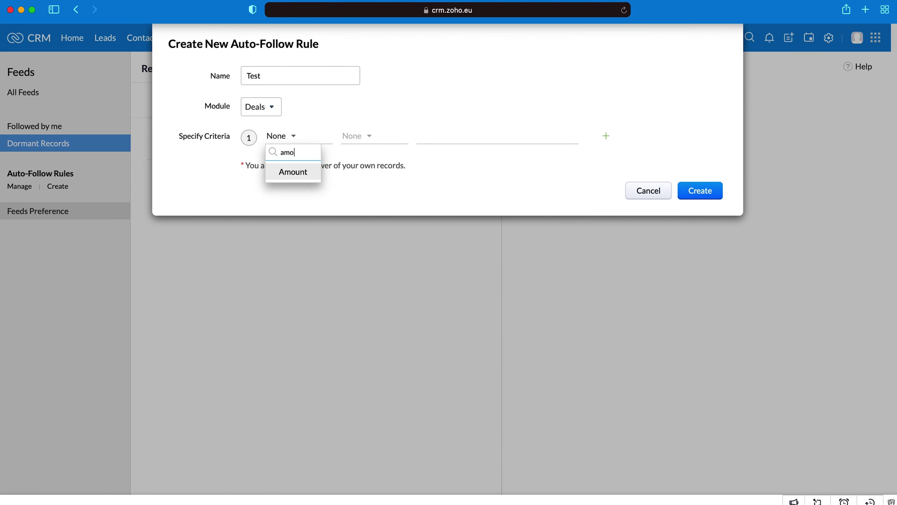
type("unt")
key("Return")
left_click(357, 135)
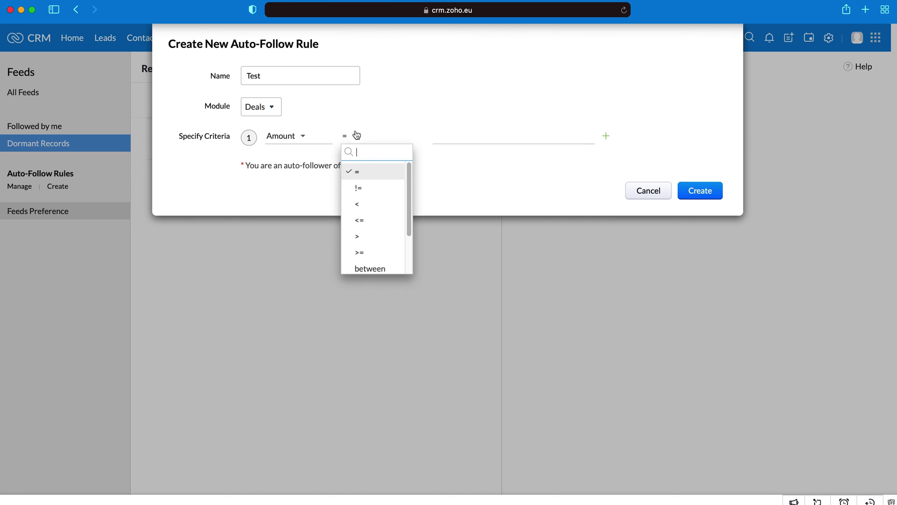
left_click(372, 239)
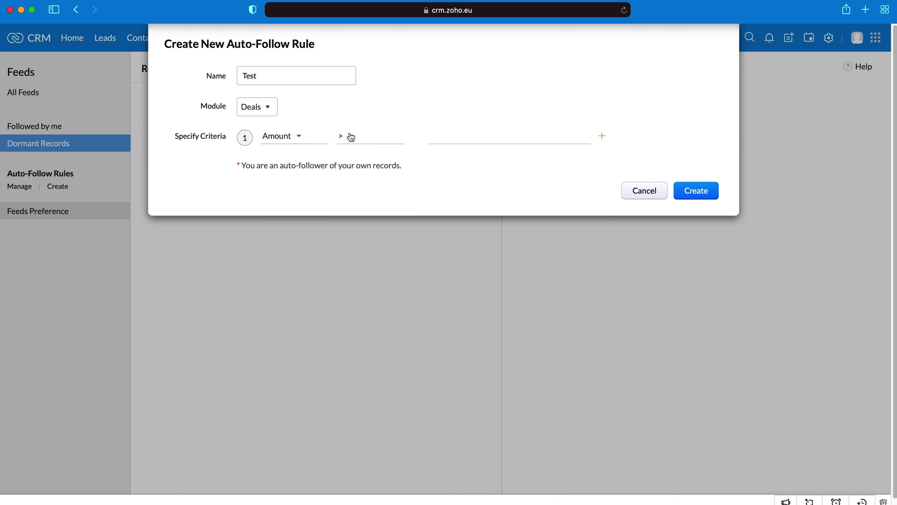
left_click(351, 137)
left_click(362, 255)
left_click(486, 133)
type("10000")
left_click(695, 192)
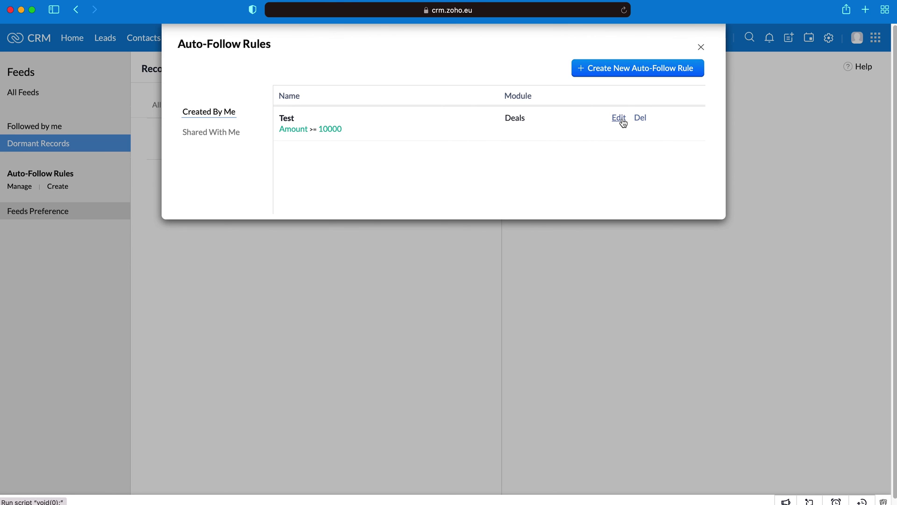
Step: Browse the shared and managed auto-follow rule lists, then open Feeds Preference
left_click(216, 134)
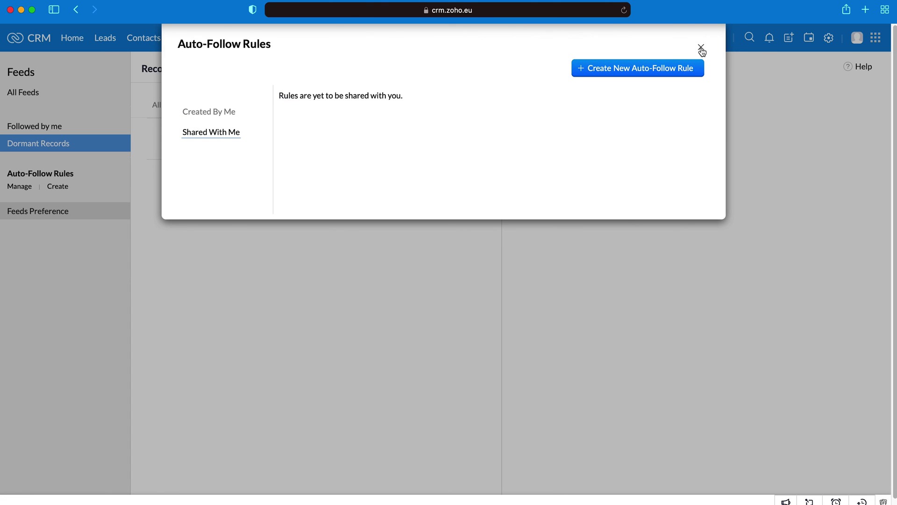
left_click(701, 49)
left_click(22, 188)
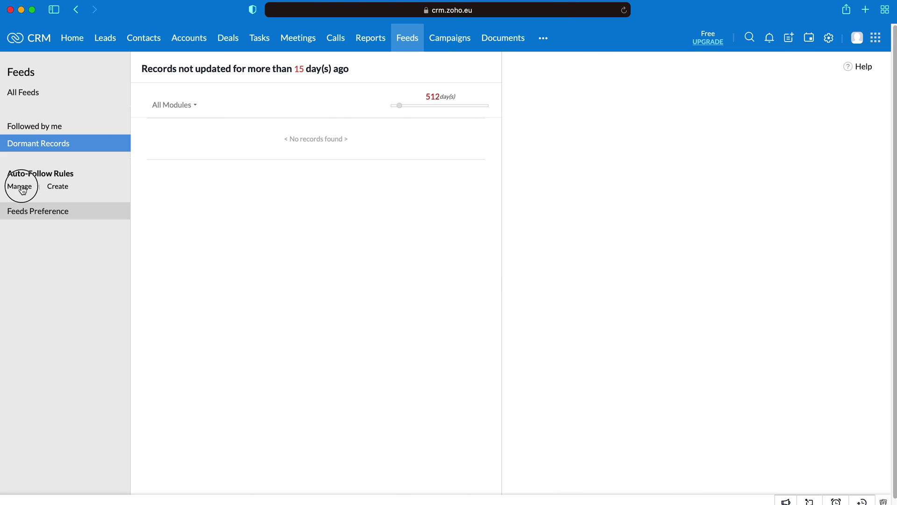
left_click(701, 47)
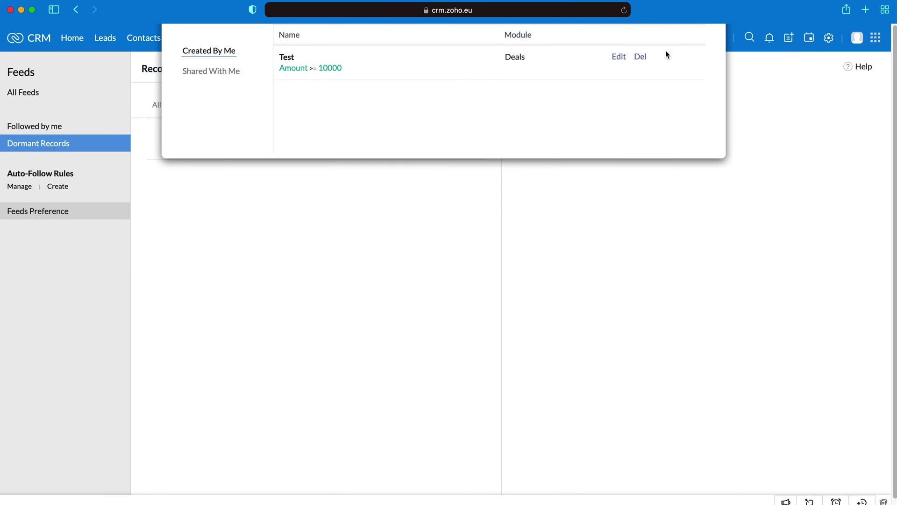
left_click(58, 215)
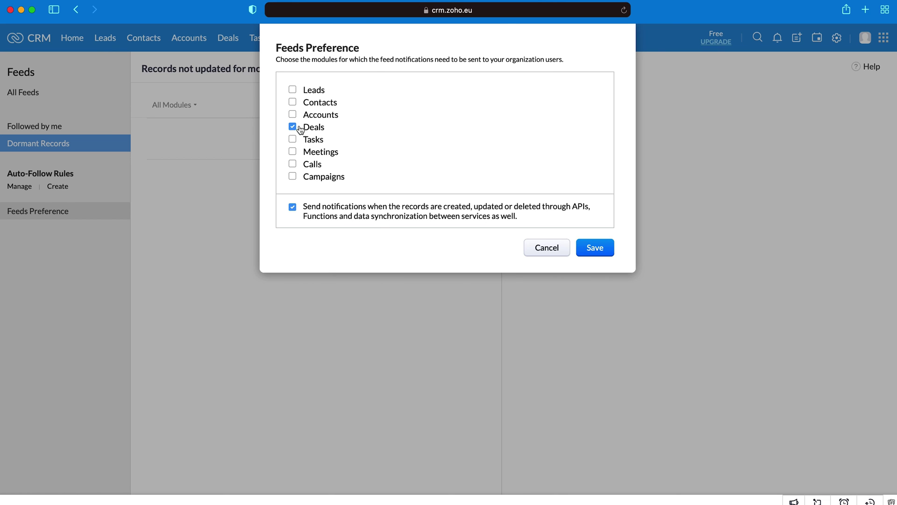
Step: Save the feed preferences with Deals checked and go to the Campaigns list
left_click(604, 249)
left_click(53, 92)
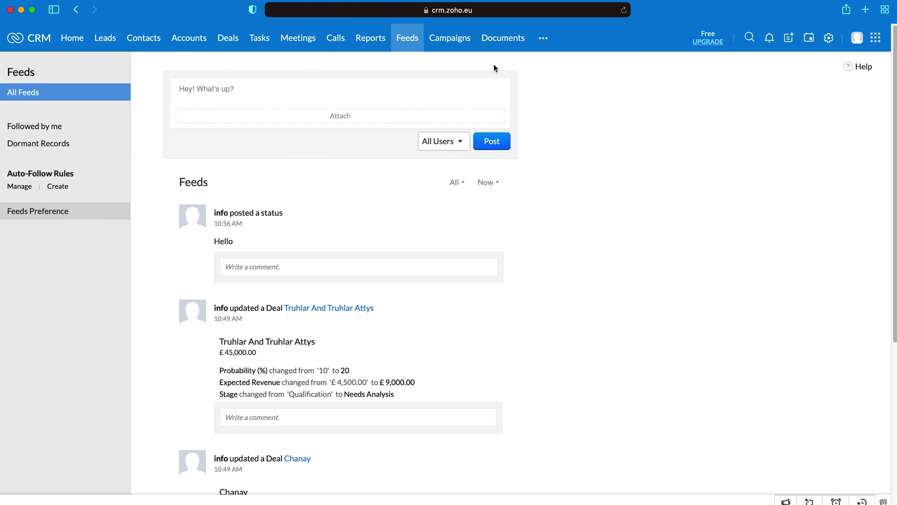
left_click(447, 39)
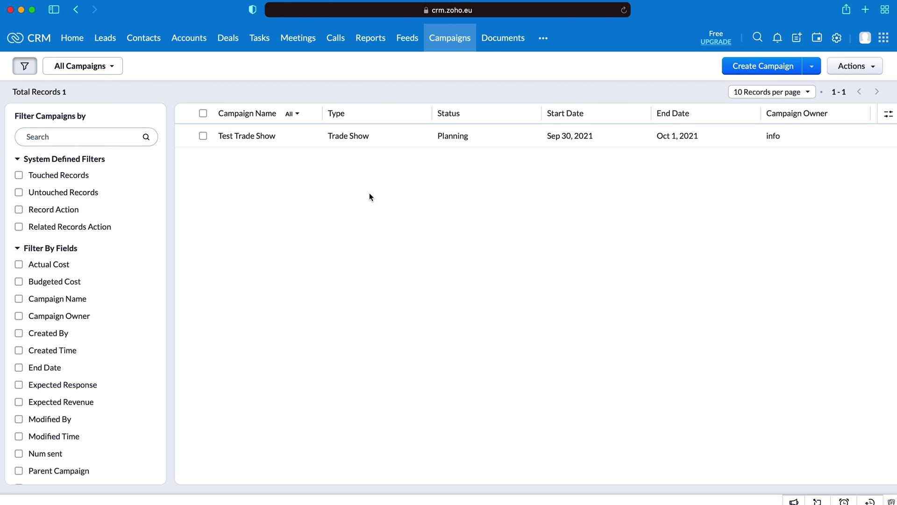
Step: Start a new campaign named 'Test Campaign' with type Public Relations, leaving status at None
left_click(750, 74)
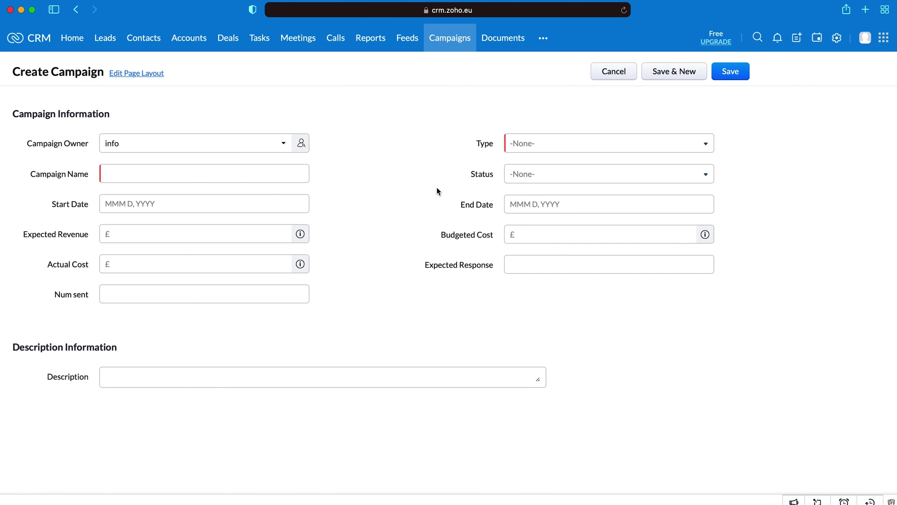
left_click(196, 174)
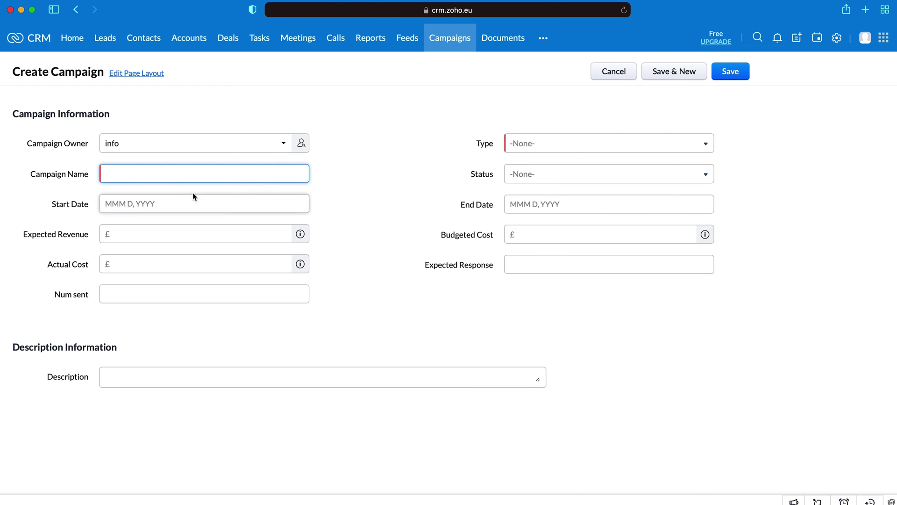
left_click(543, 147)
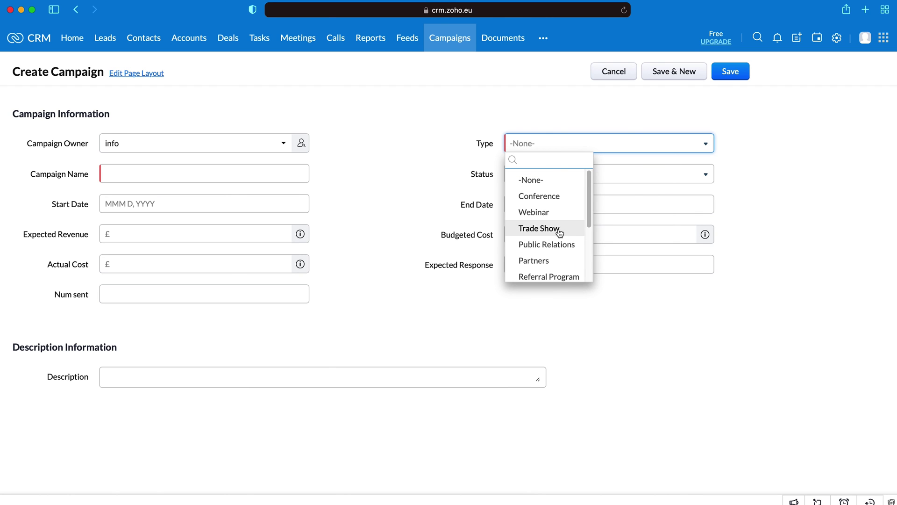
left_click(557, 252)
left_click(120, 172)
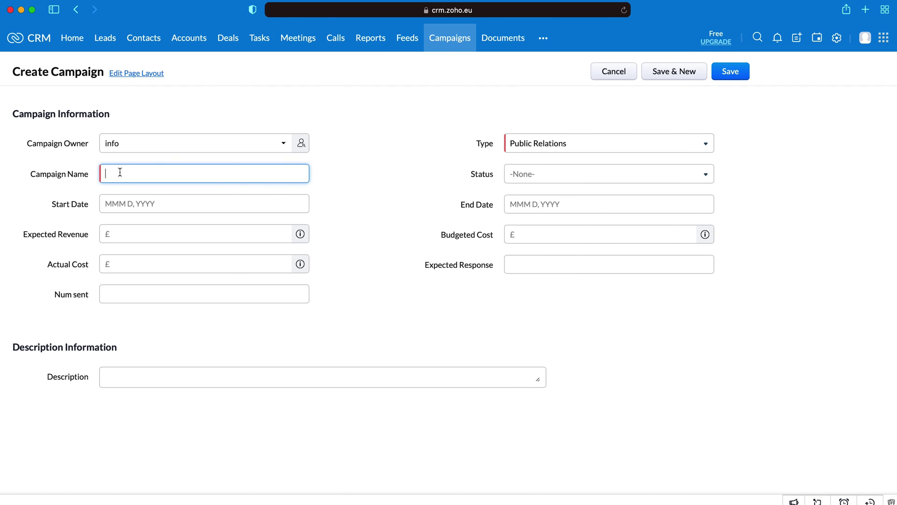
type("Test Campaign")
left_click(522, 182)
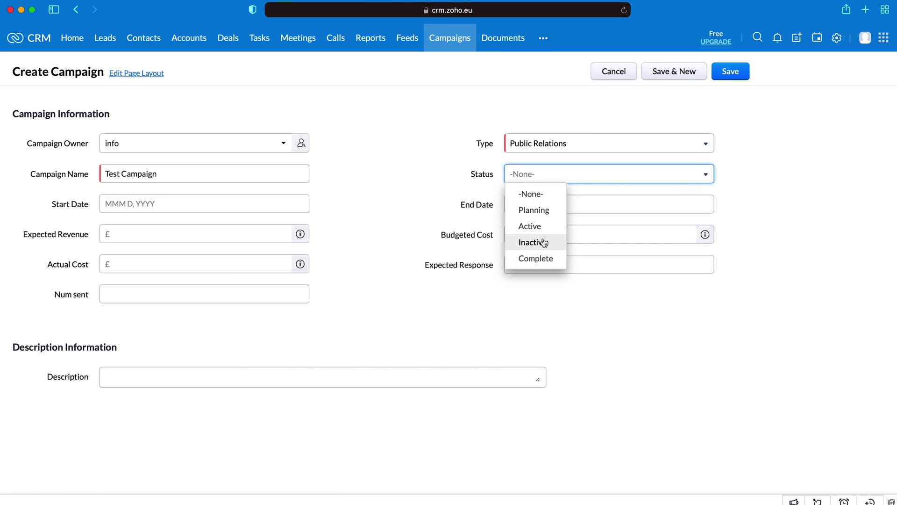
left_click(361, 206)
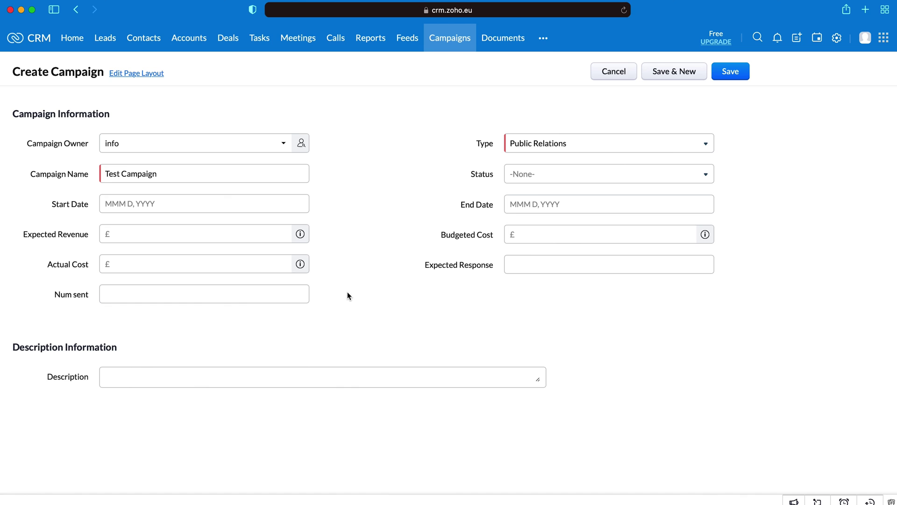
Step: Save Test Campaign and scroll through its empty related lists and back up
left_click(738, 75)
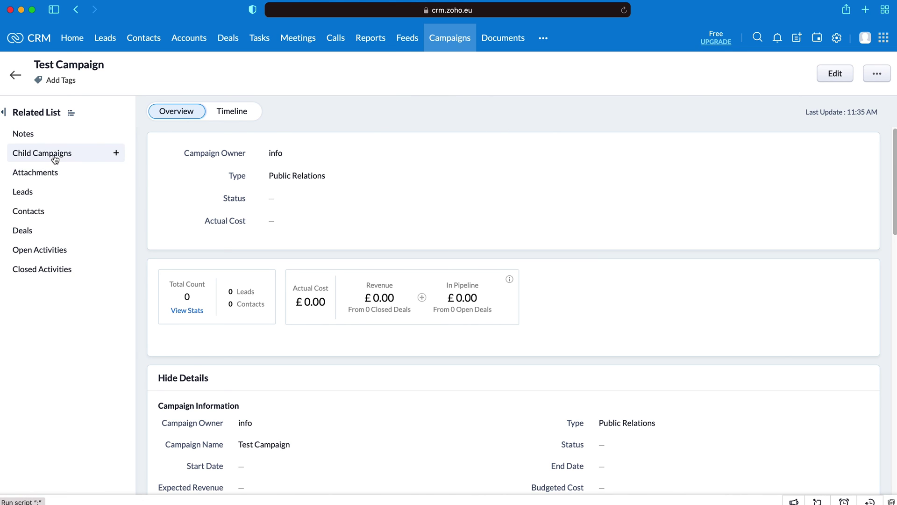
scroll(272, 253, "down", 7)
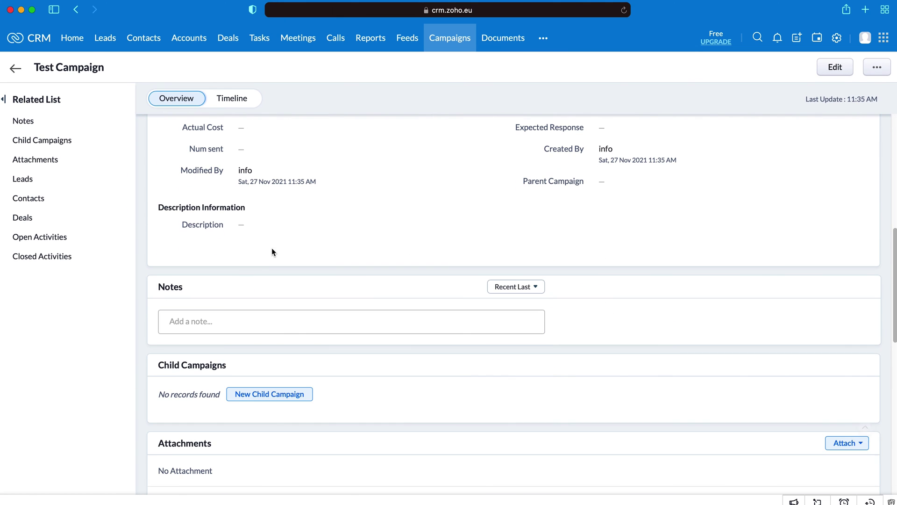
scroll(330, 310, "down", 7)
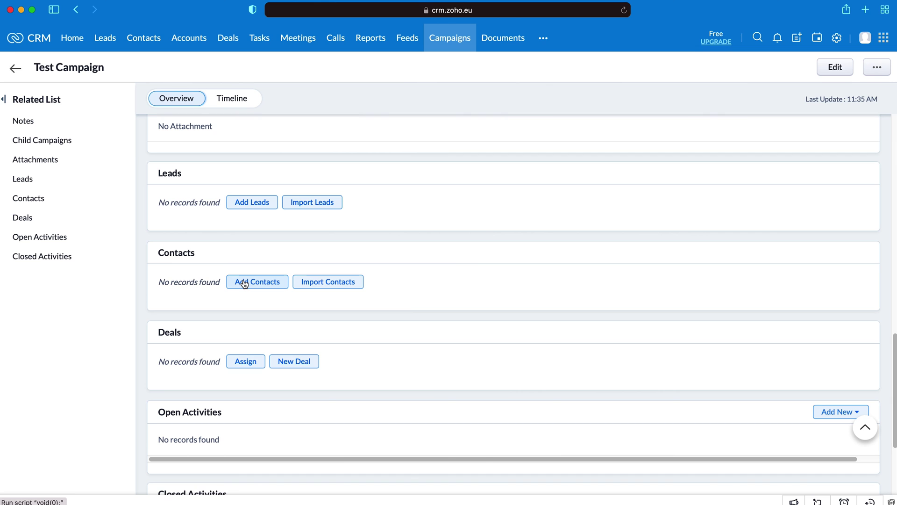
scroll(244, 283, "down", 1)
scroll(244, 280, "down", 3)
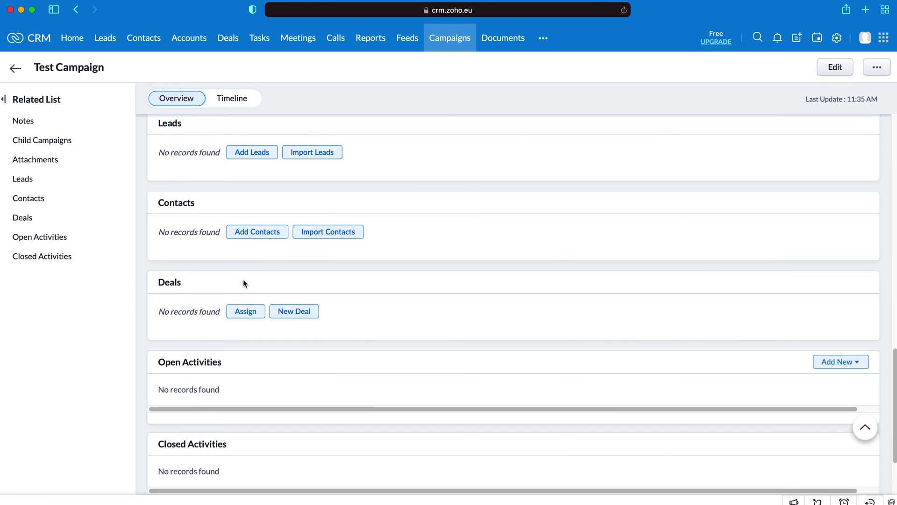
scroll(430, 358, "up", 8)
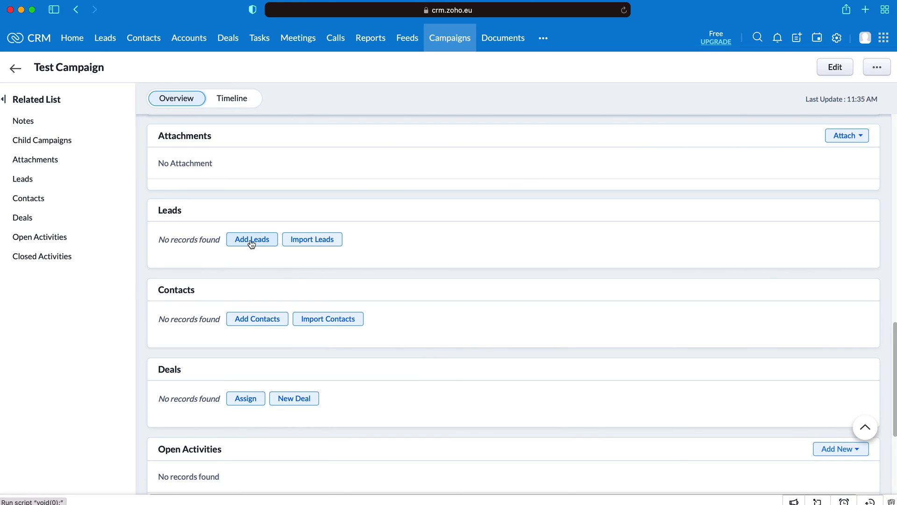
scroll(247, 251, "up", 1)
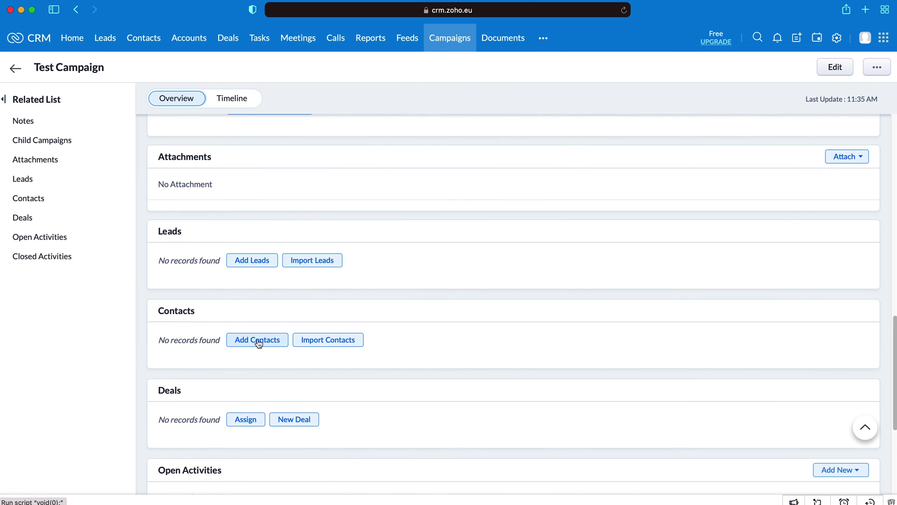
scroll(258, 345, "up", 2)
scroll(255, 345, "up", 6)
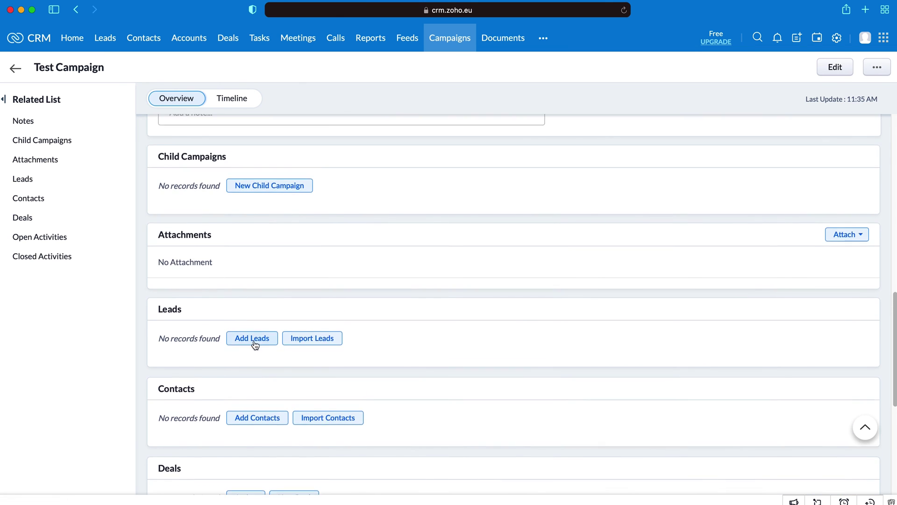
scroll(247, 346, "up", 1)
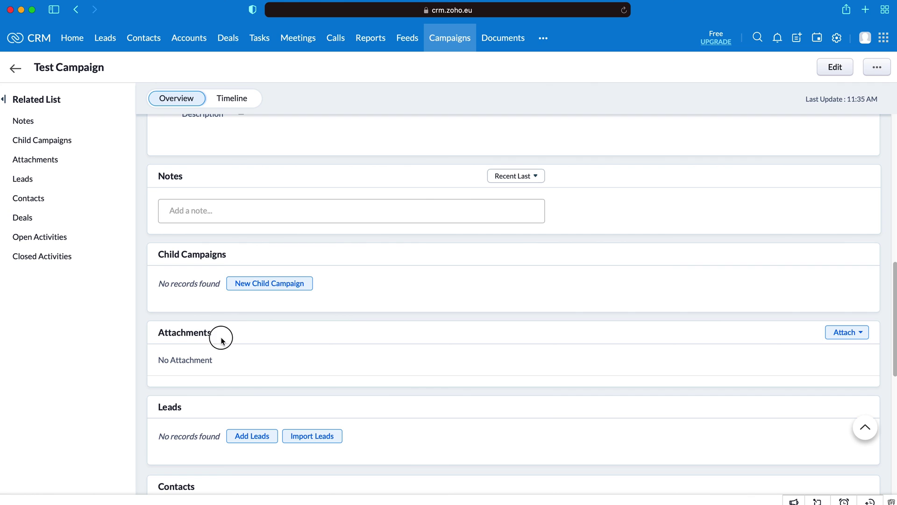
Step: Try the campaign's note editor and Attach options, then discard the empty note
left_click_drag(221, 340, 154, 335)
left_click(186, 332)
left_click(196, 220)
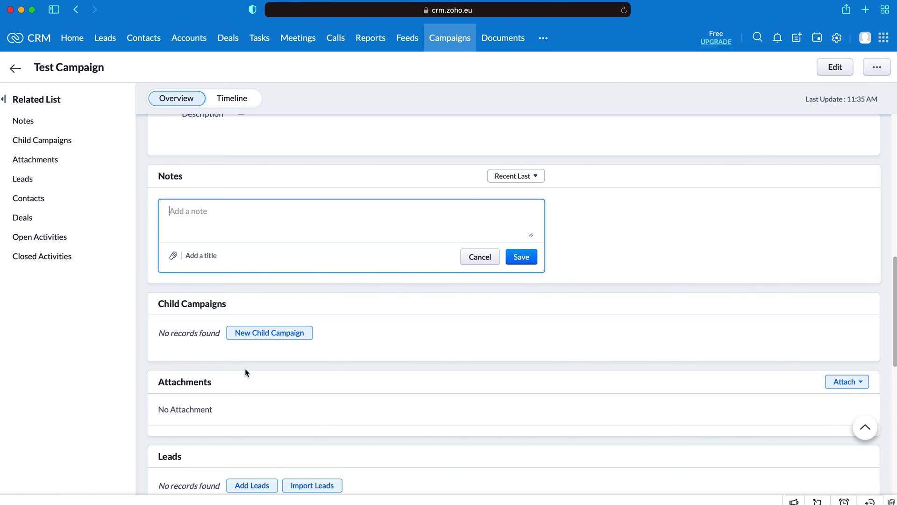
left_click(853, 382)
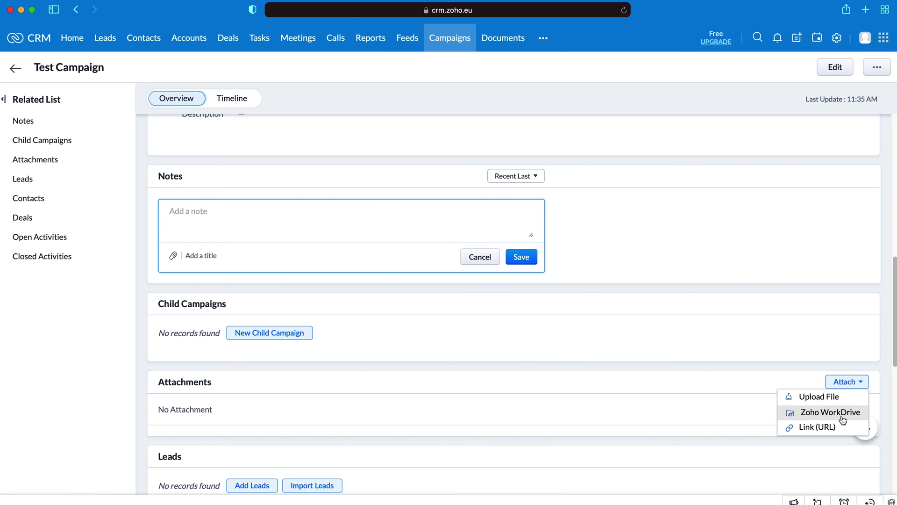
left_click(451, 389)
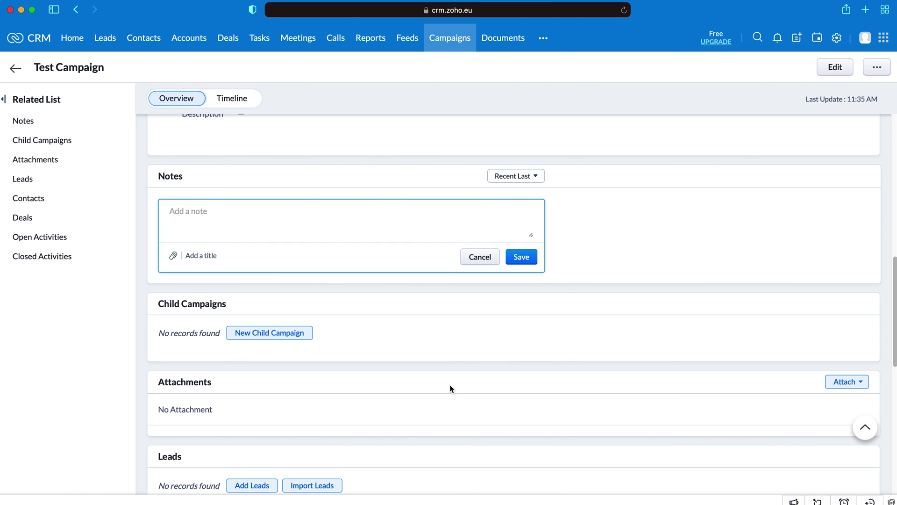
left_click(484, 260)
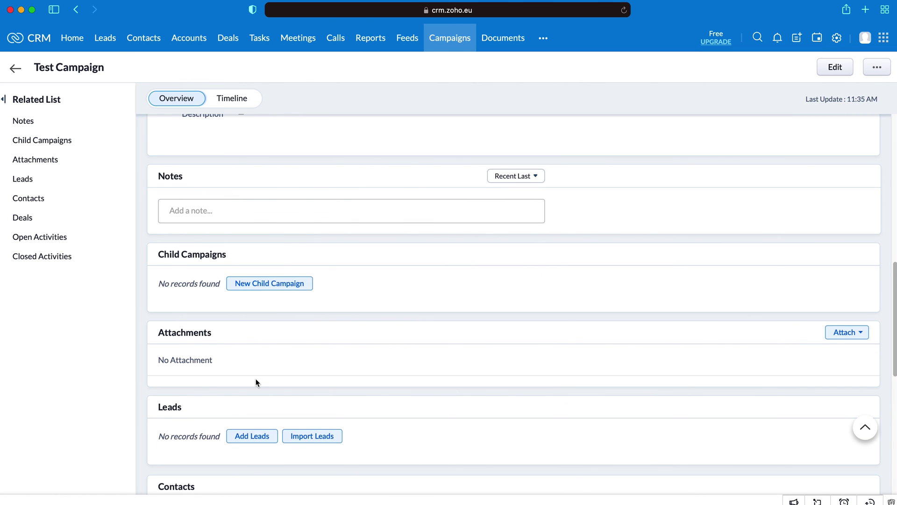
Step: Scroll back to the top of the record and go to the Documents module
scroll(256, 381, "up", 1)
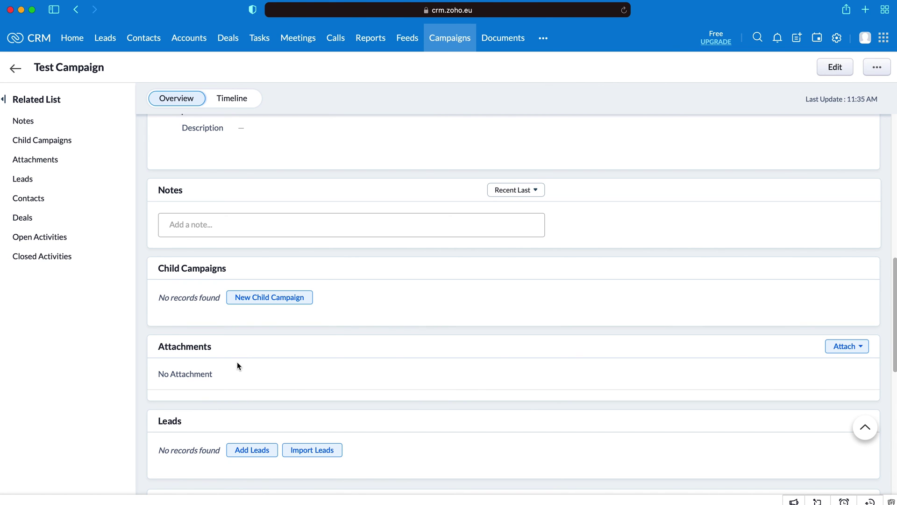
scroll(237, 362, "up", 10)
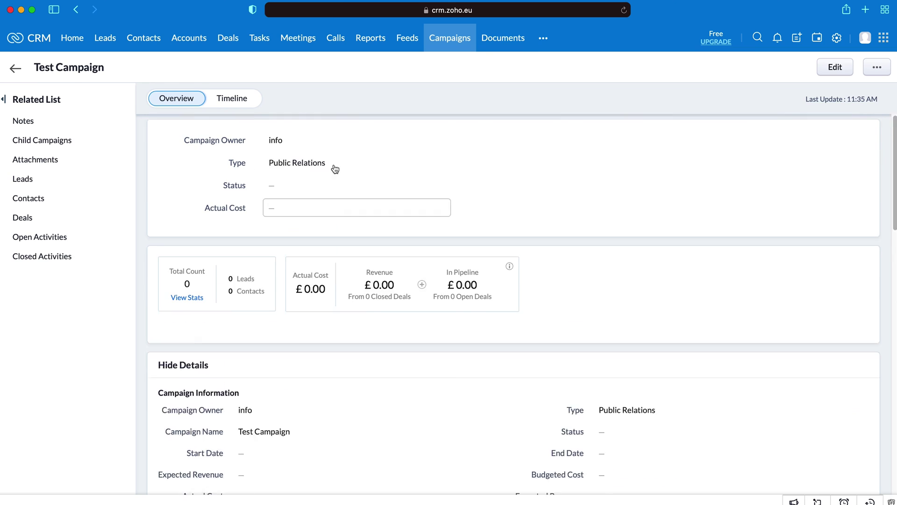
left_click(504, 38)
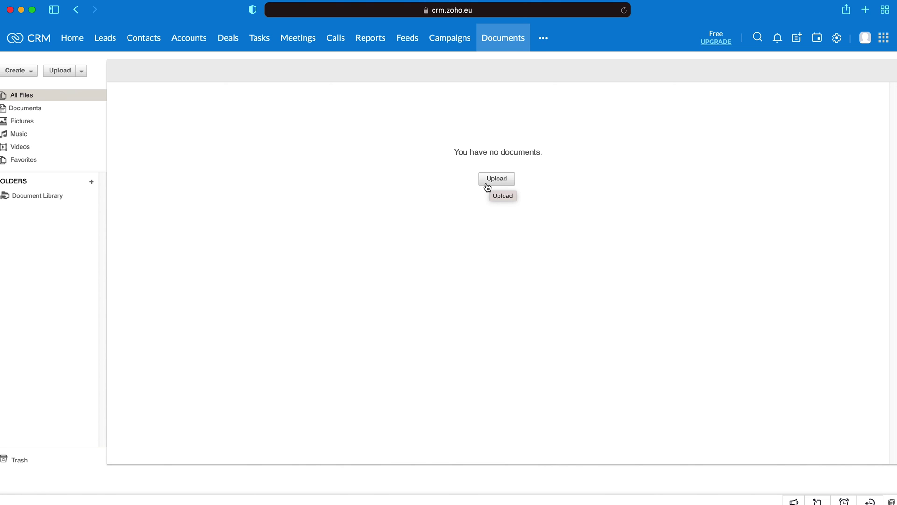
Step: Check the Create file options, then open the additional modules list offering Visits
left_click(31, 71)
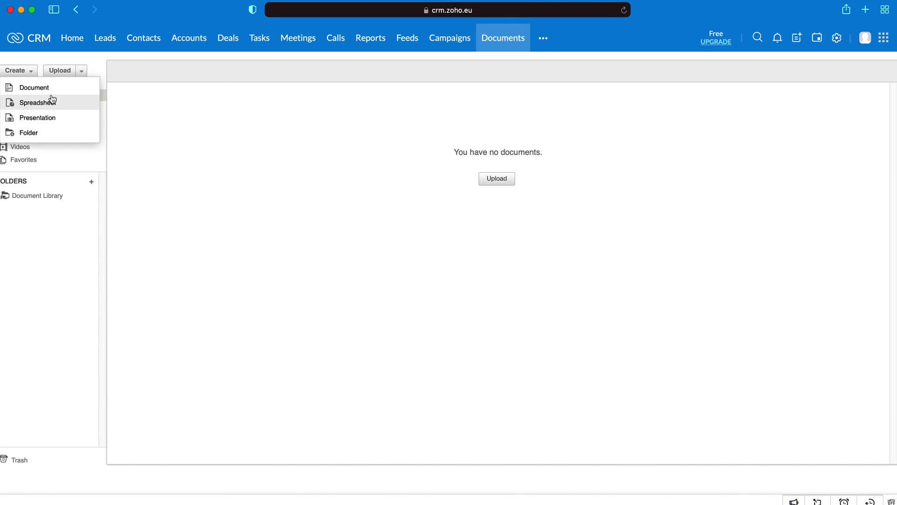
left_click(309, 160)
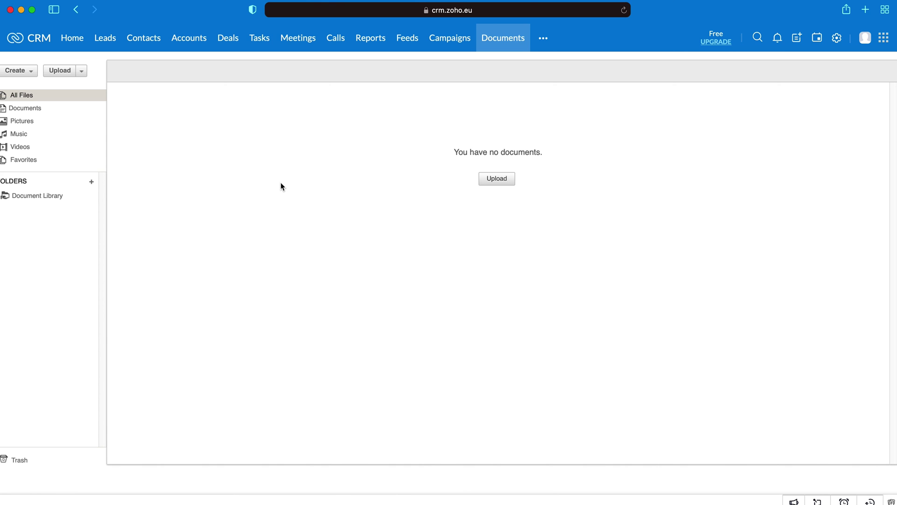
left_click(543, 38)
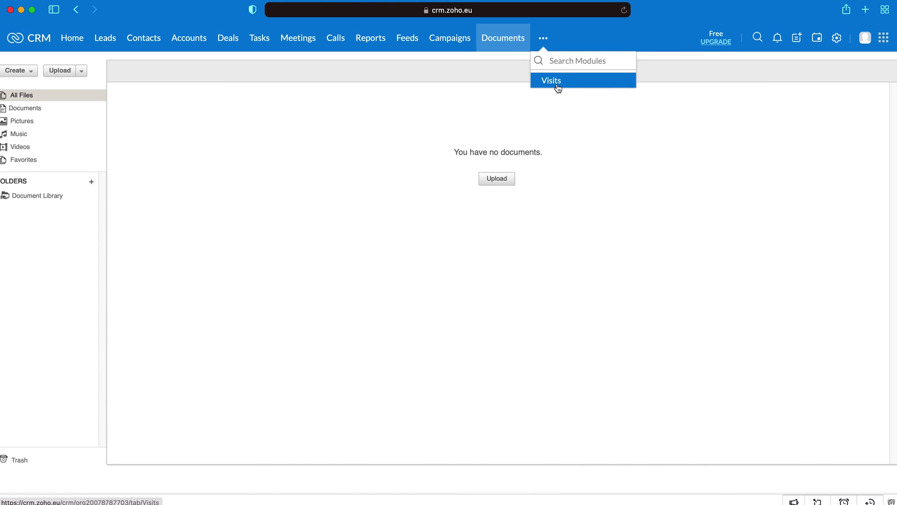
Step: Open the Visits module and browse its visitor-tracking tour slides, such as Capture Leads 24/7
left_click(557, 82)
scroll(405, 204, "down", 2)
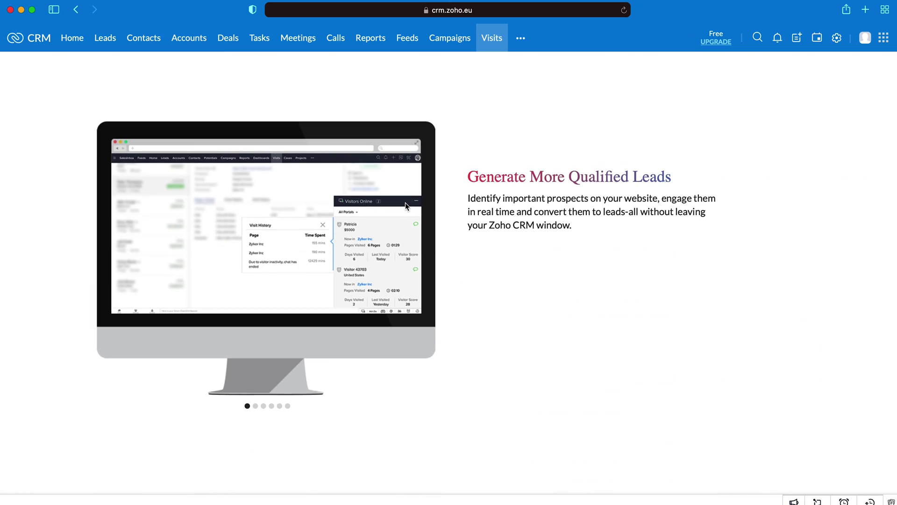
scroll(405, 201, "down", 2)
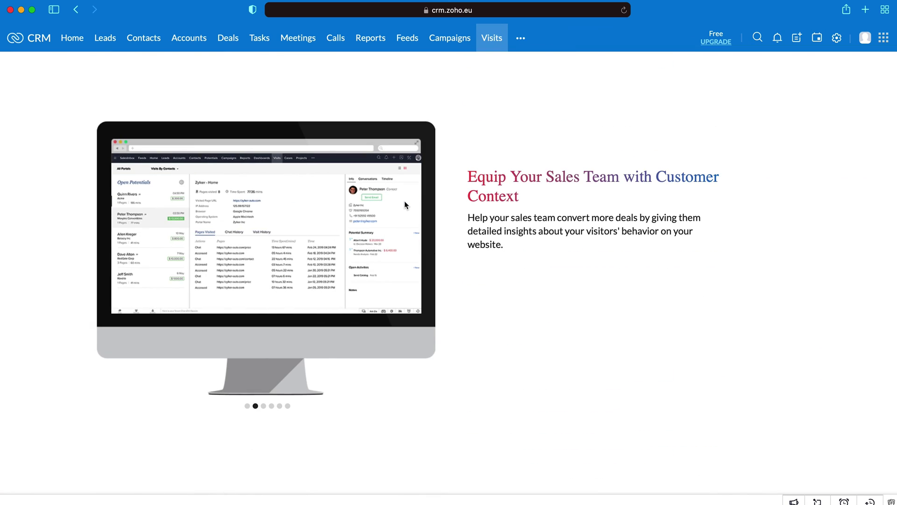
scroll(403, 204, "down", 2)
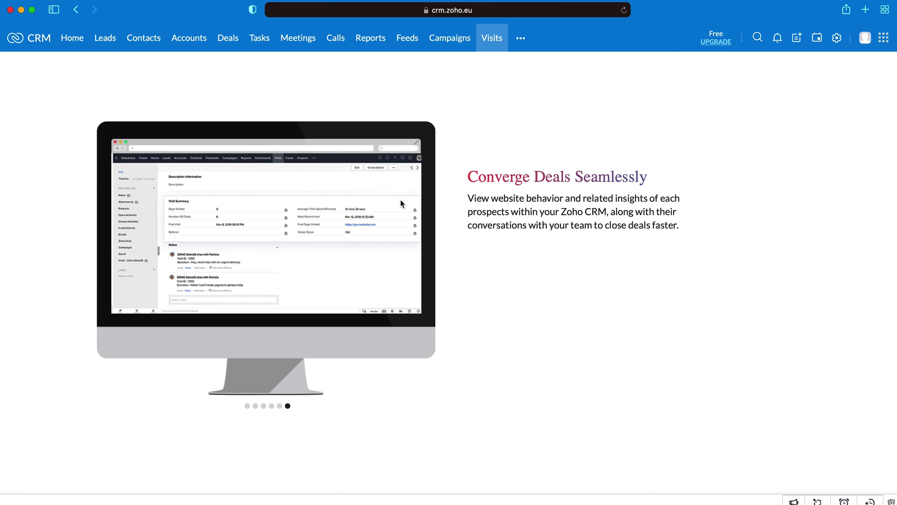
scroll(397, 200, "up", 2)
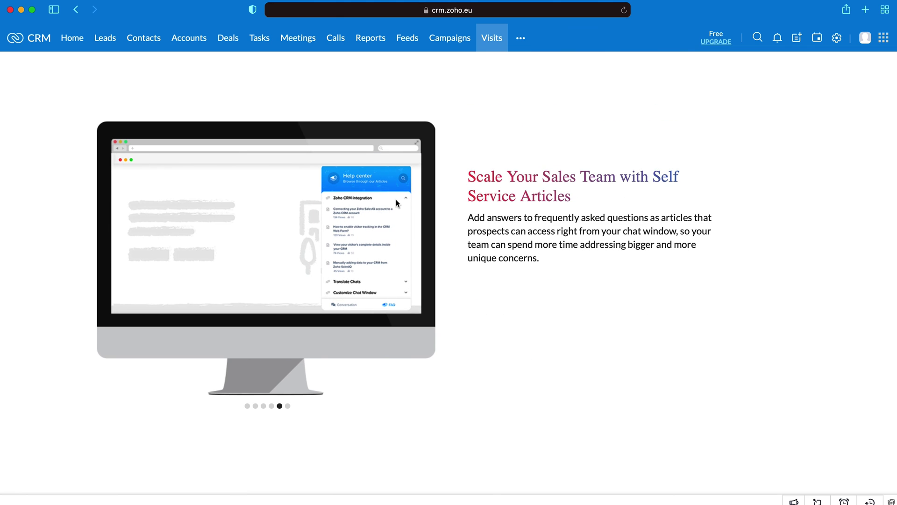
scroll(411, 232, "up", 2)
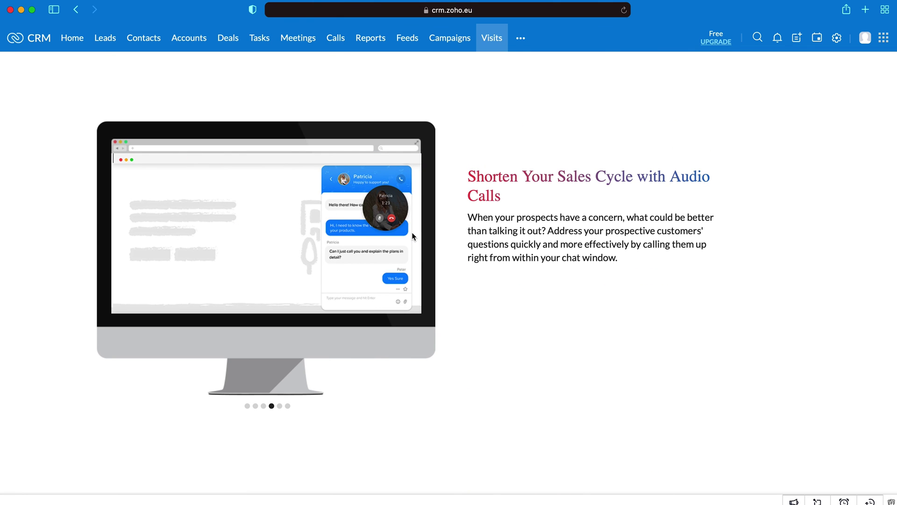
scroll(411, 232, "up", 2)
scroll(413, 233, "up", 2)
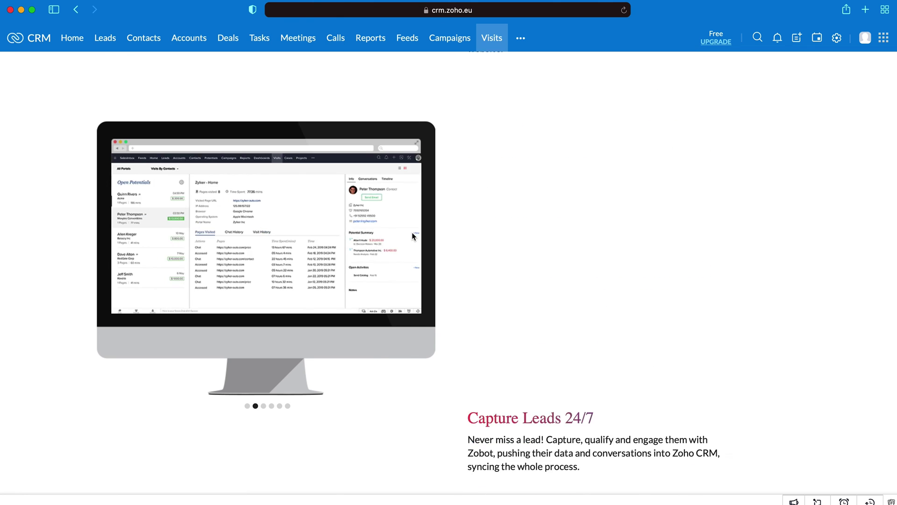